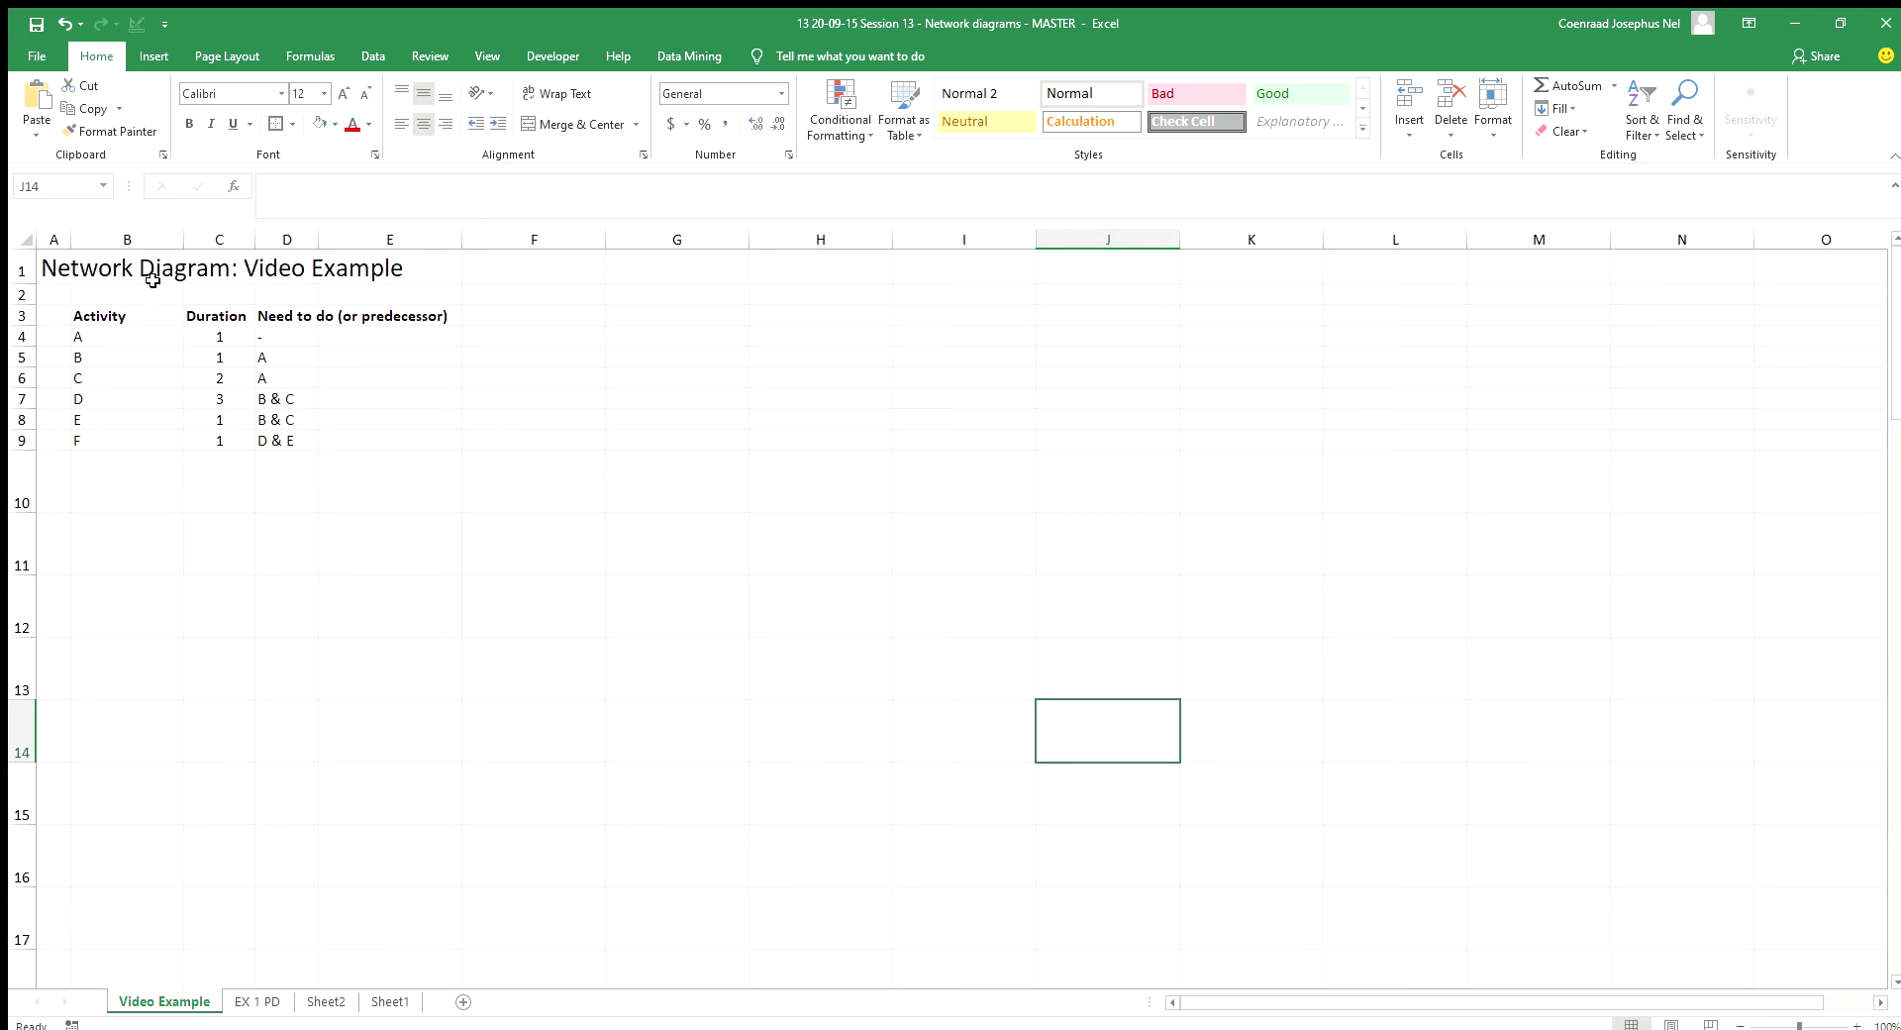
Step: Narrow the Activity column and center the activity letters in B4:B9
drag(181, 235, 136, 259)
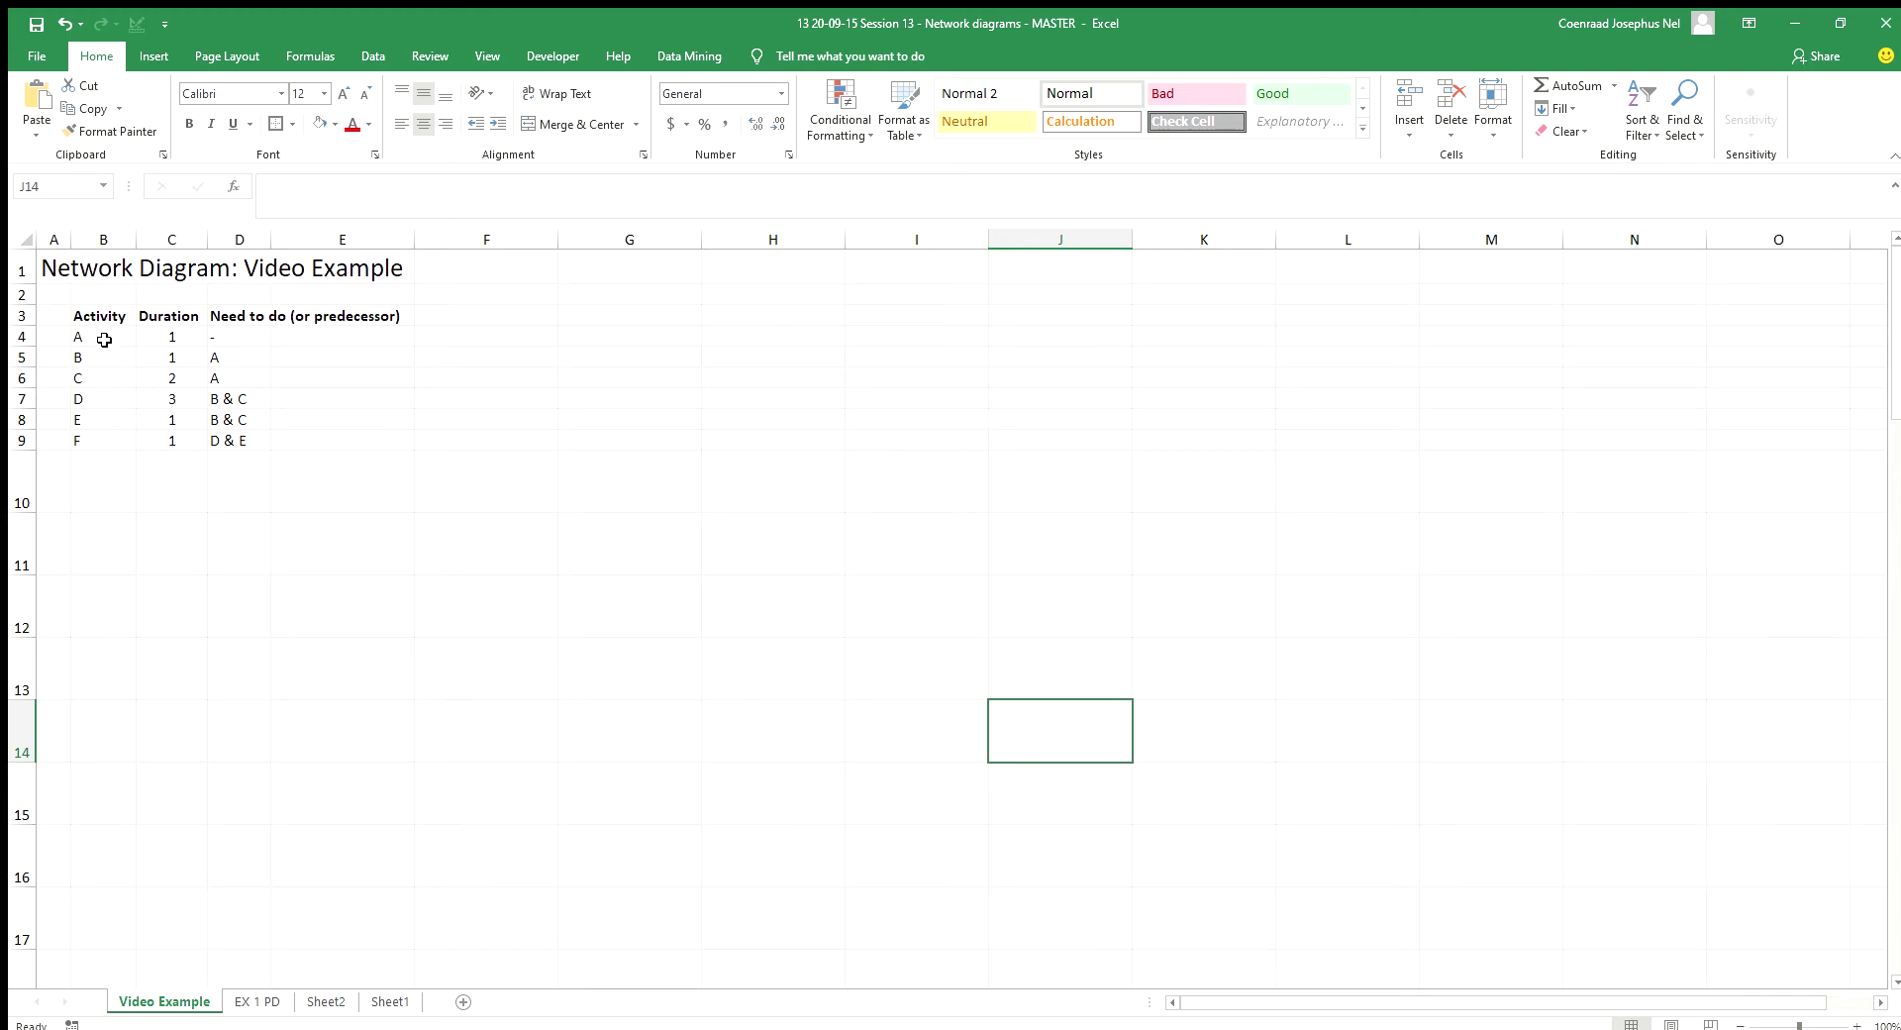
drag(87, 341, 94, 440)
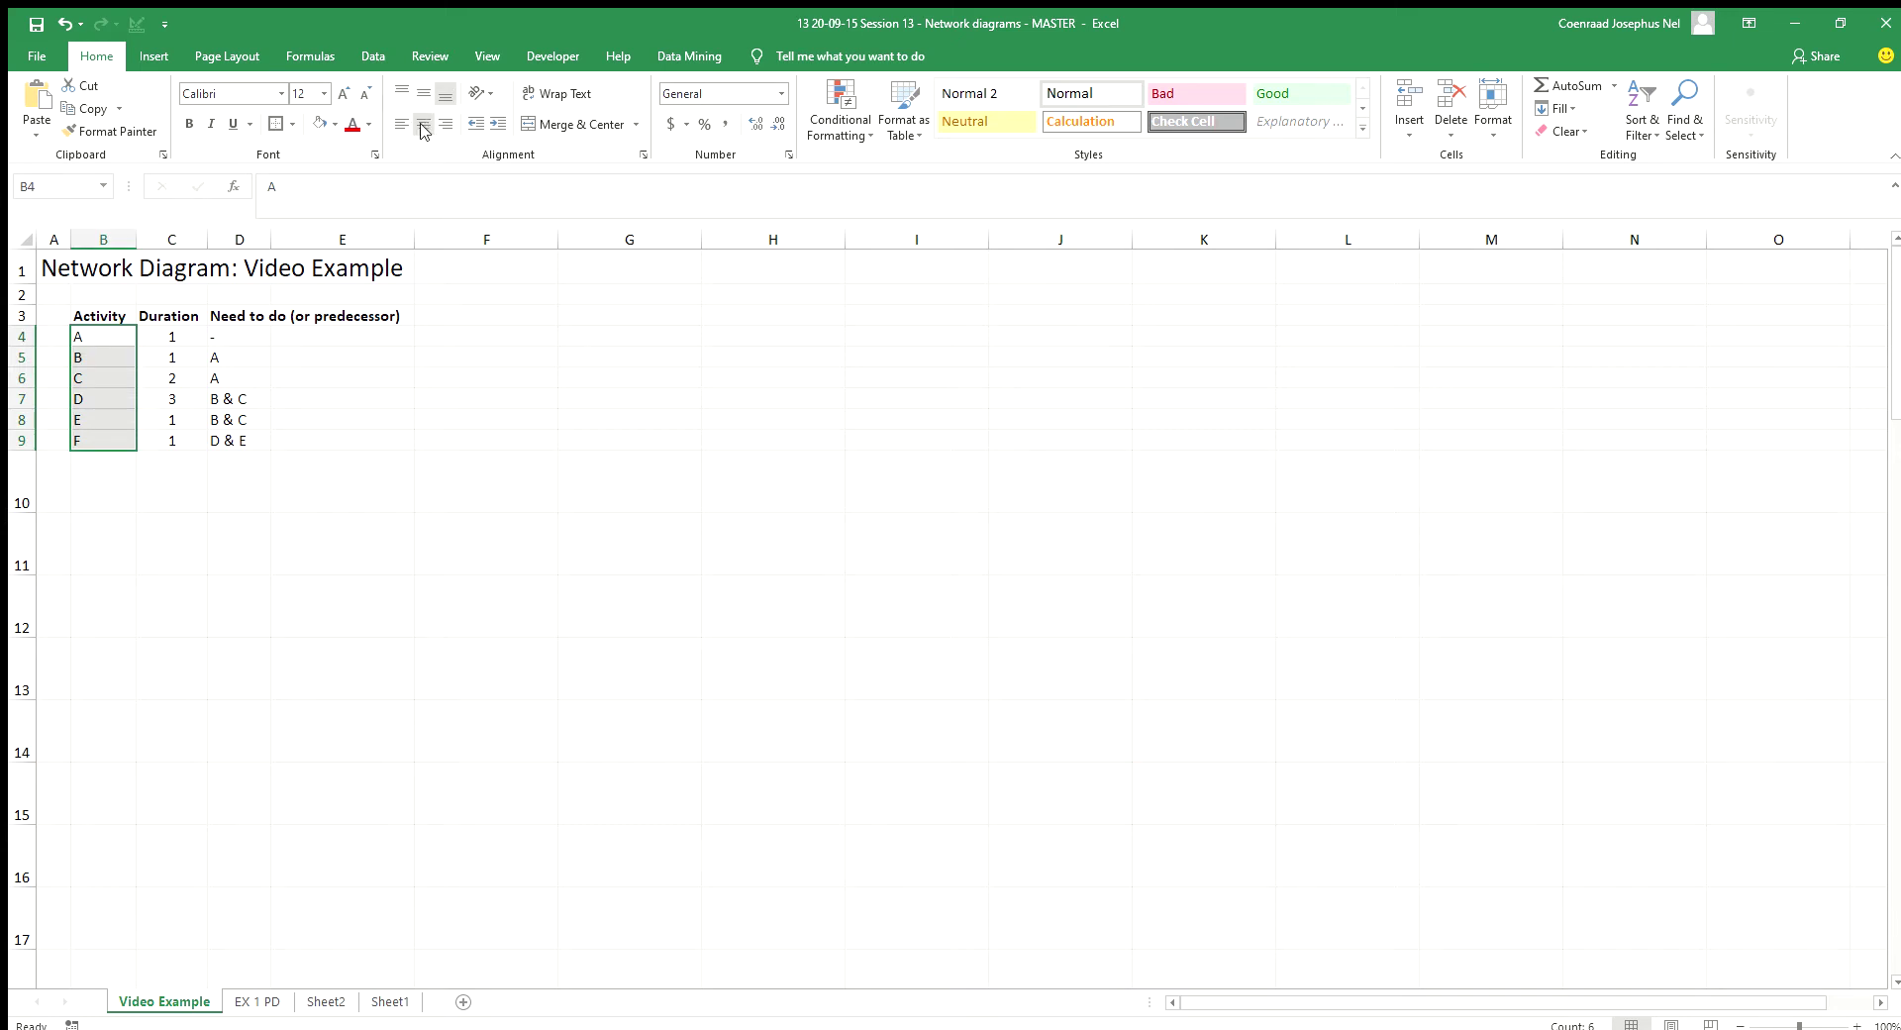
key(alt+h)
key(a)
key(c)
click(178, 337)
drag(178, 337, 168, 441)
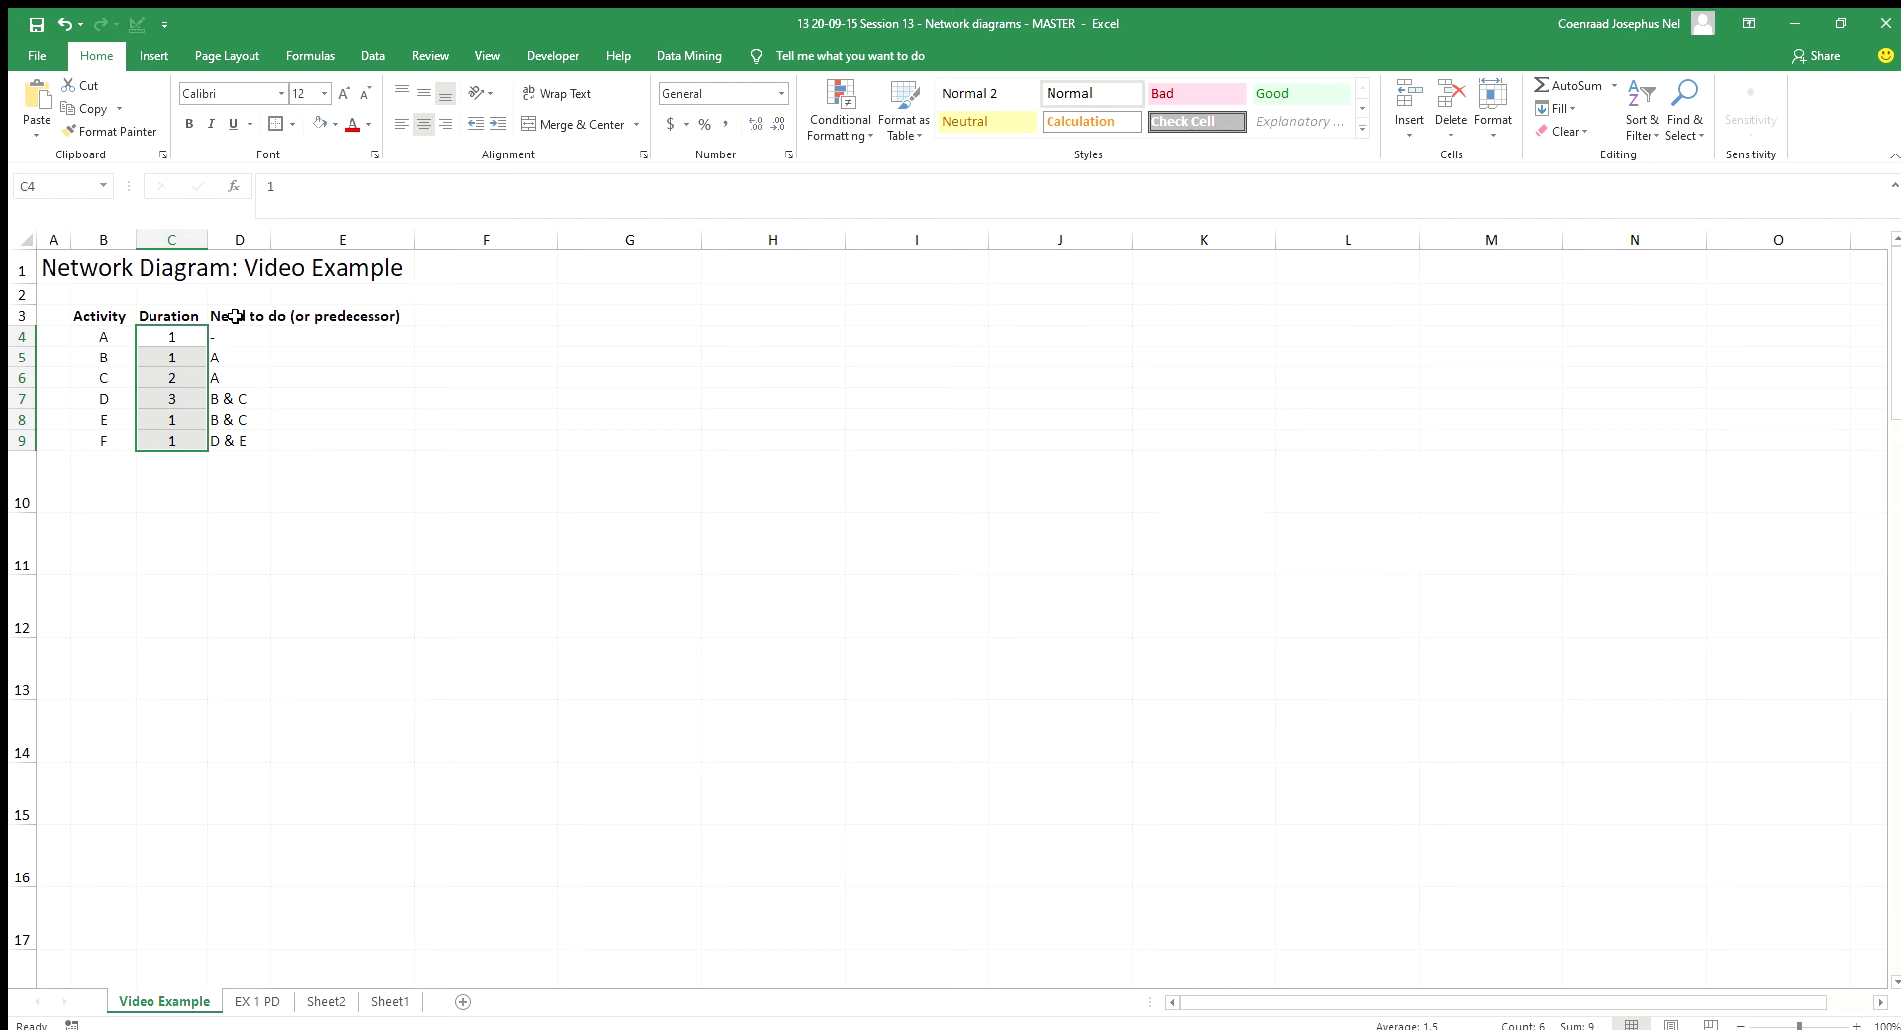
click(109, 339)
click(180, 334)
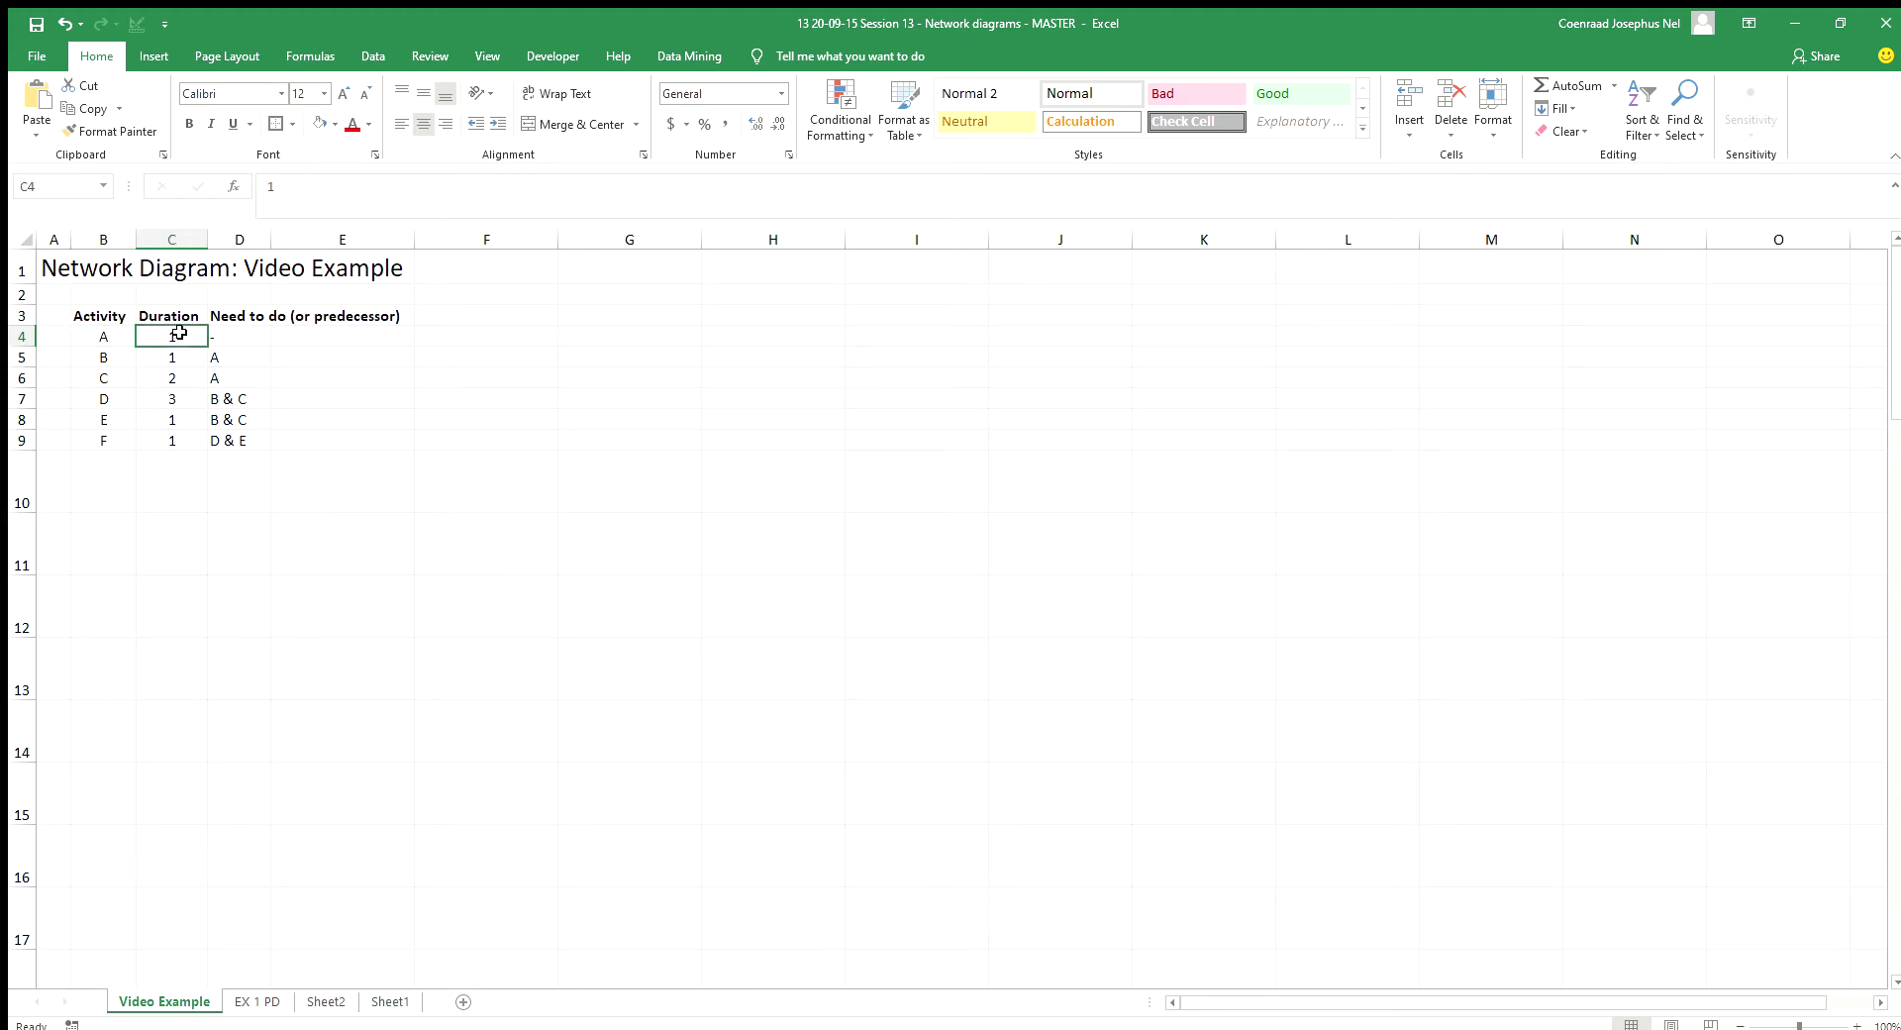
Step: Center the predecessor entries in D4:D9
click(233, 336)
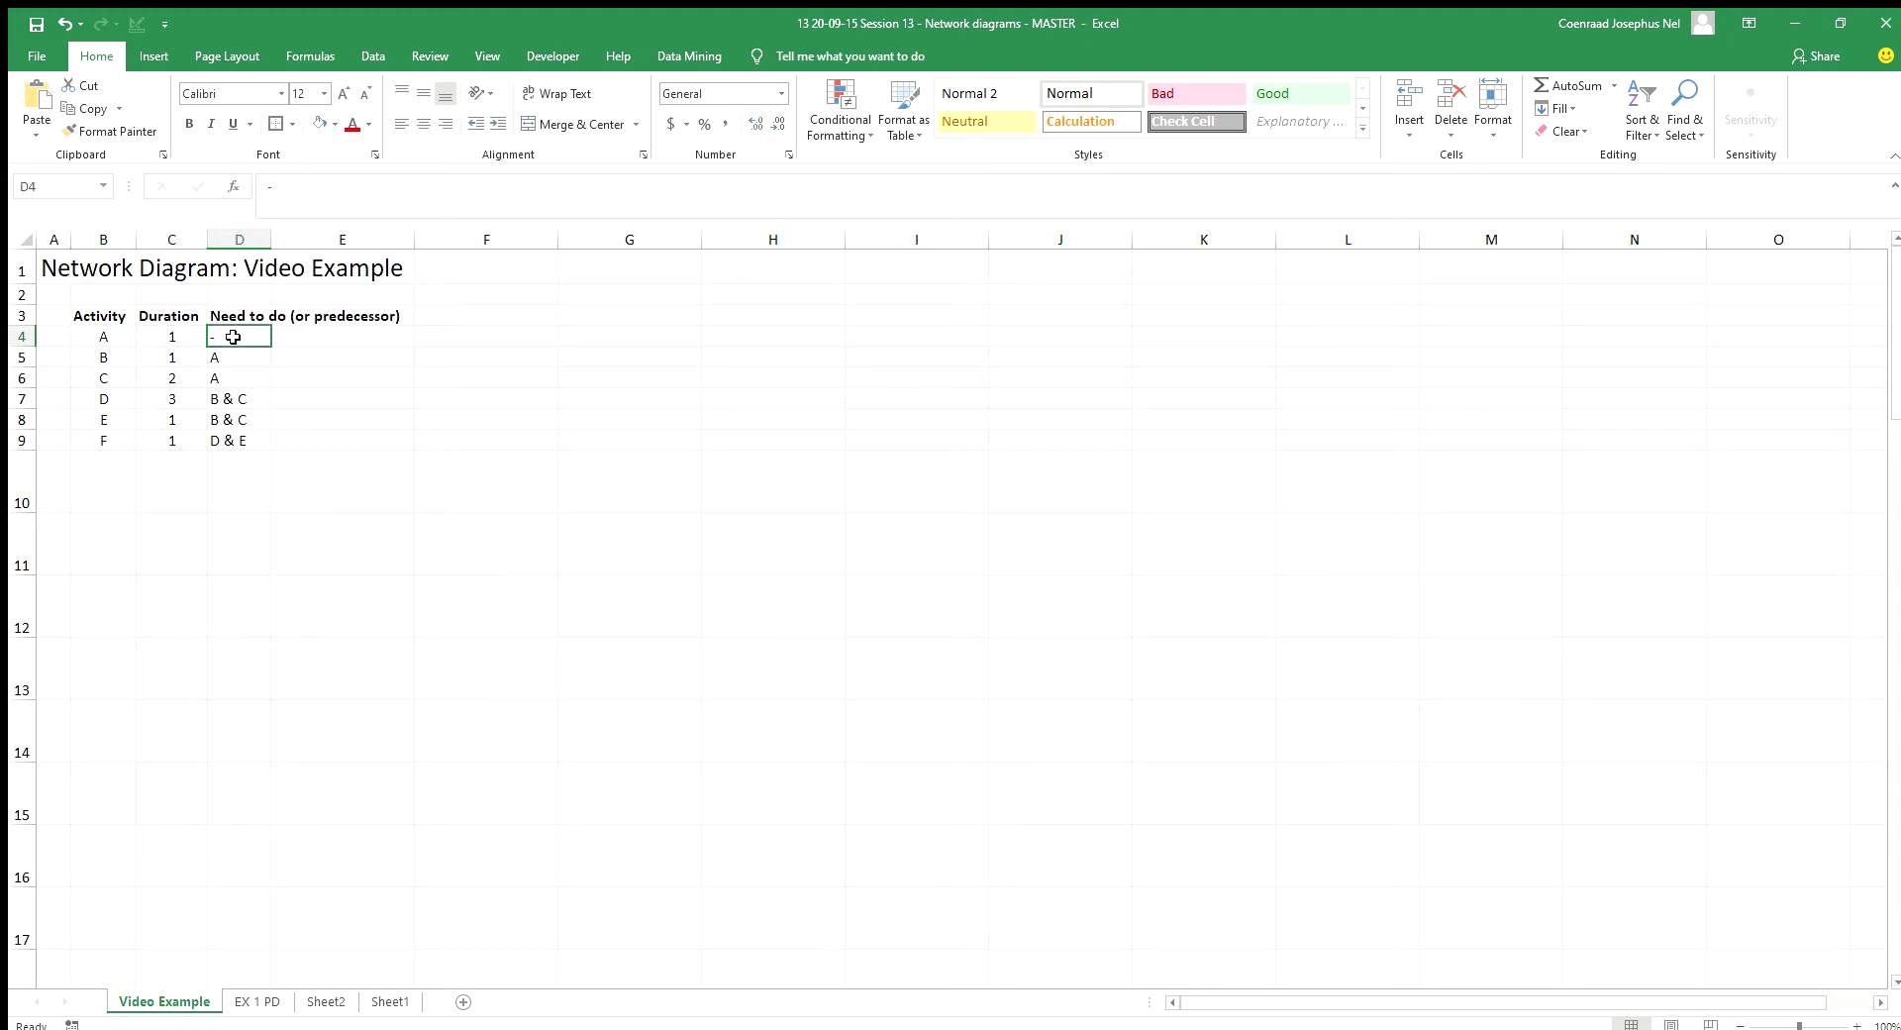
drag(233, 337, 226, 443)
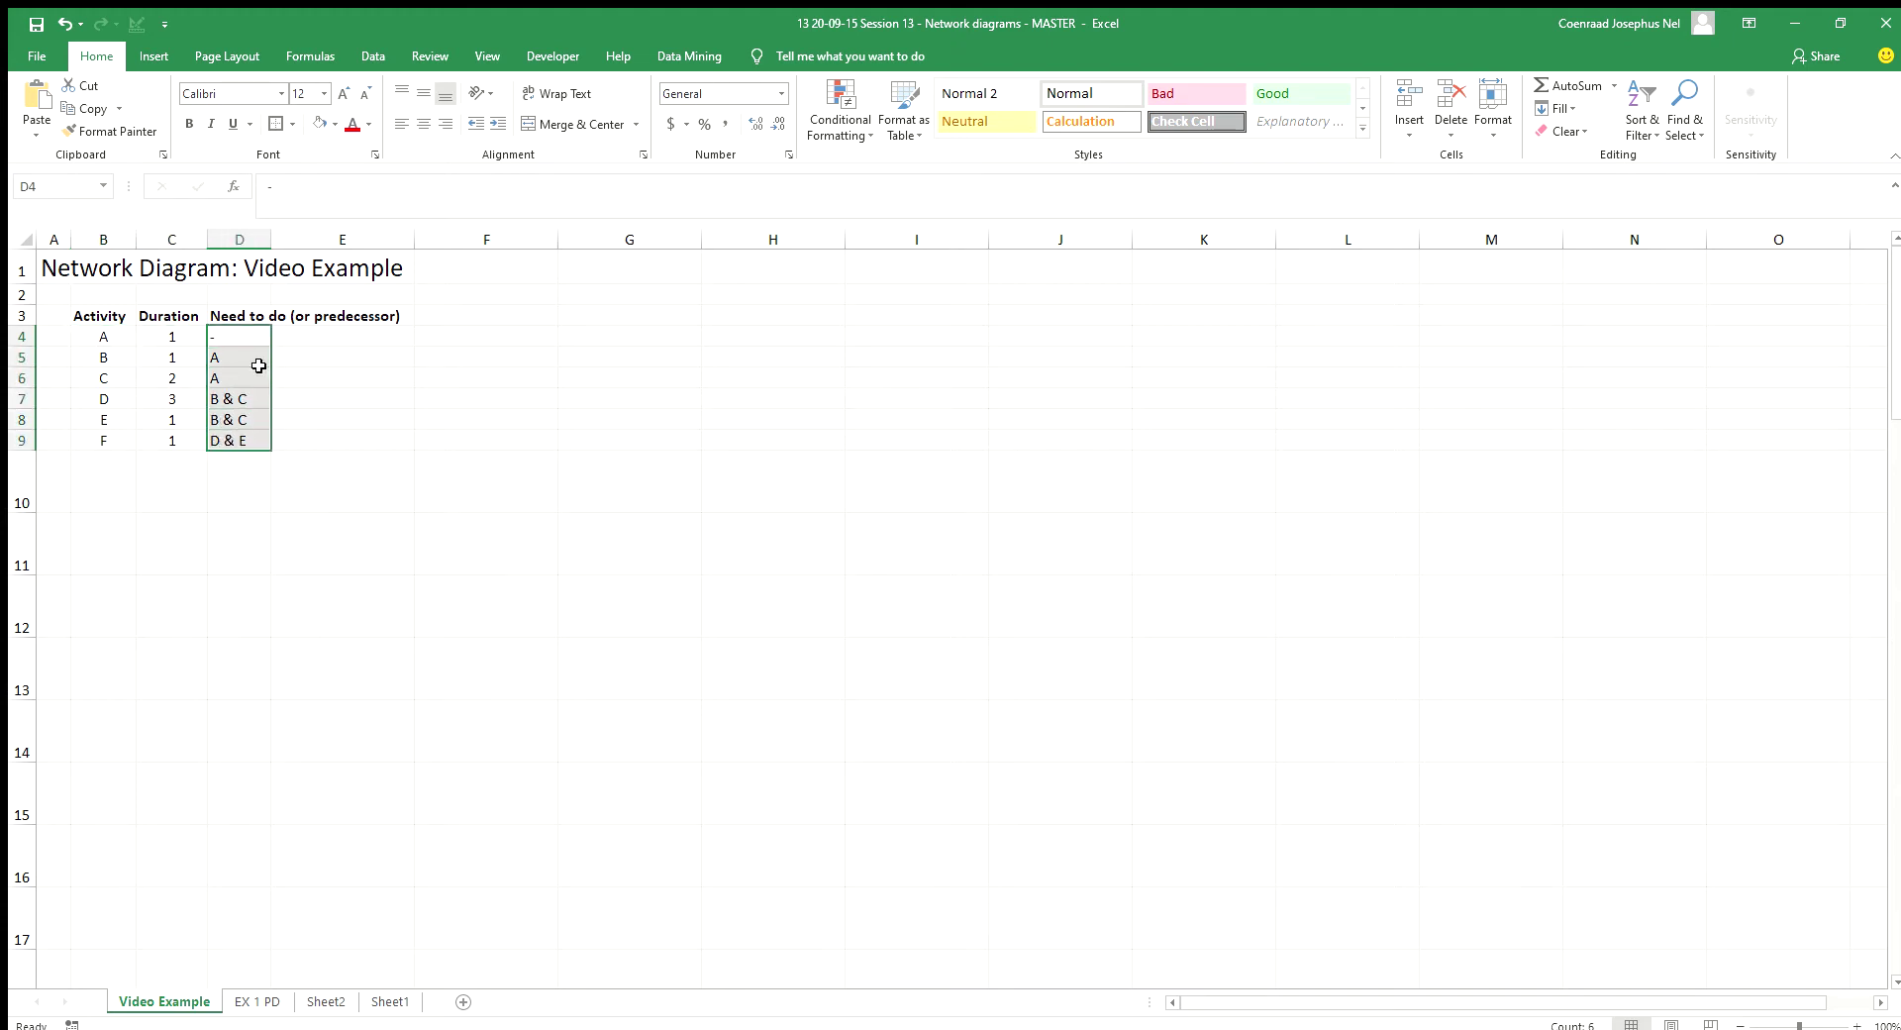
click(423, 125)
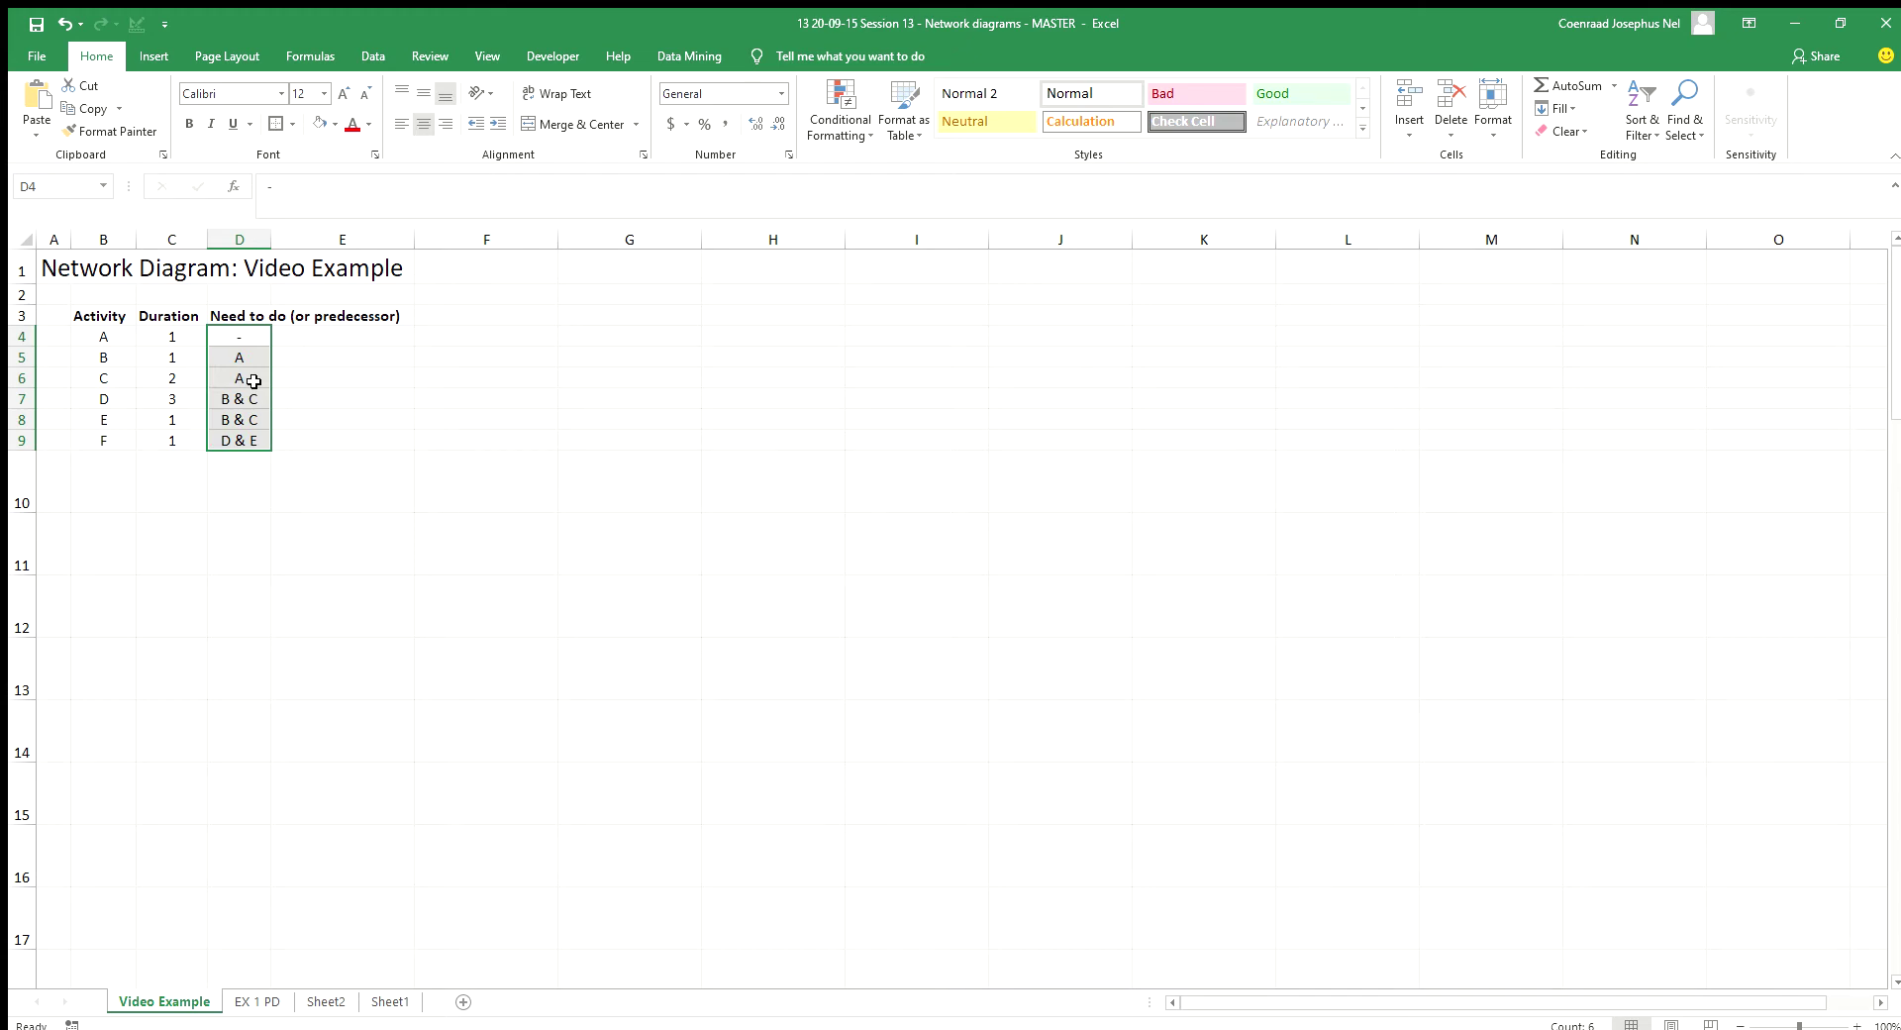
Step: Examine activities B to E in the table together with their durations and predecessors
click(79, 358)
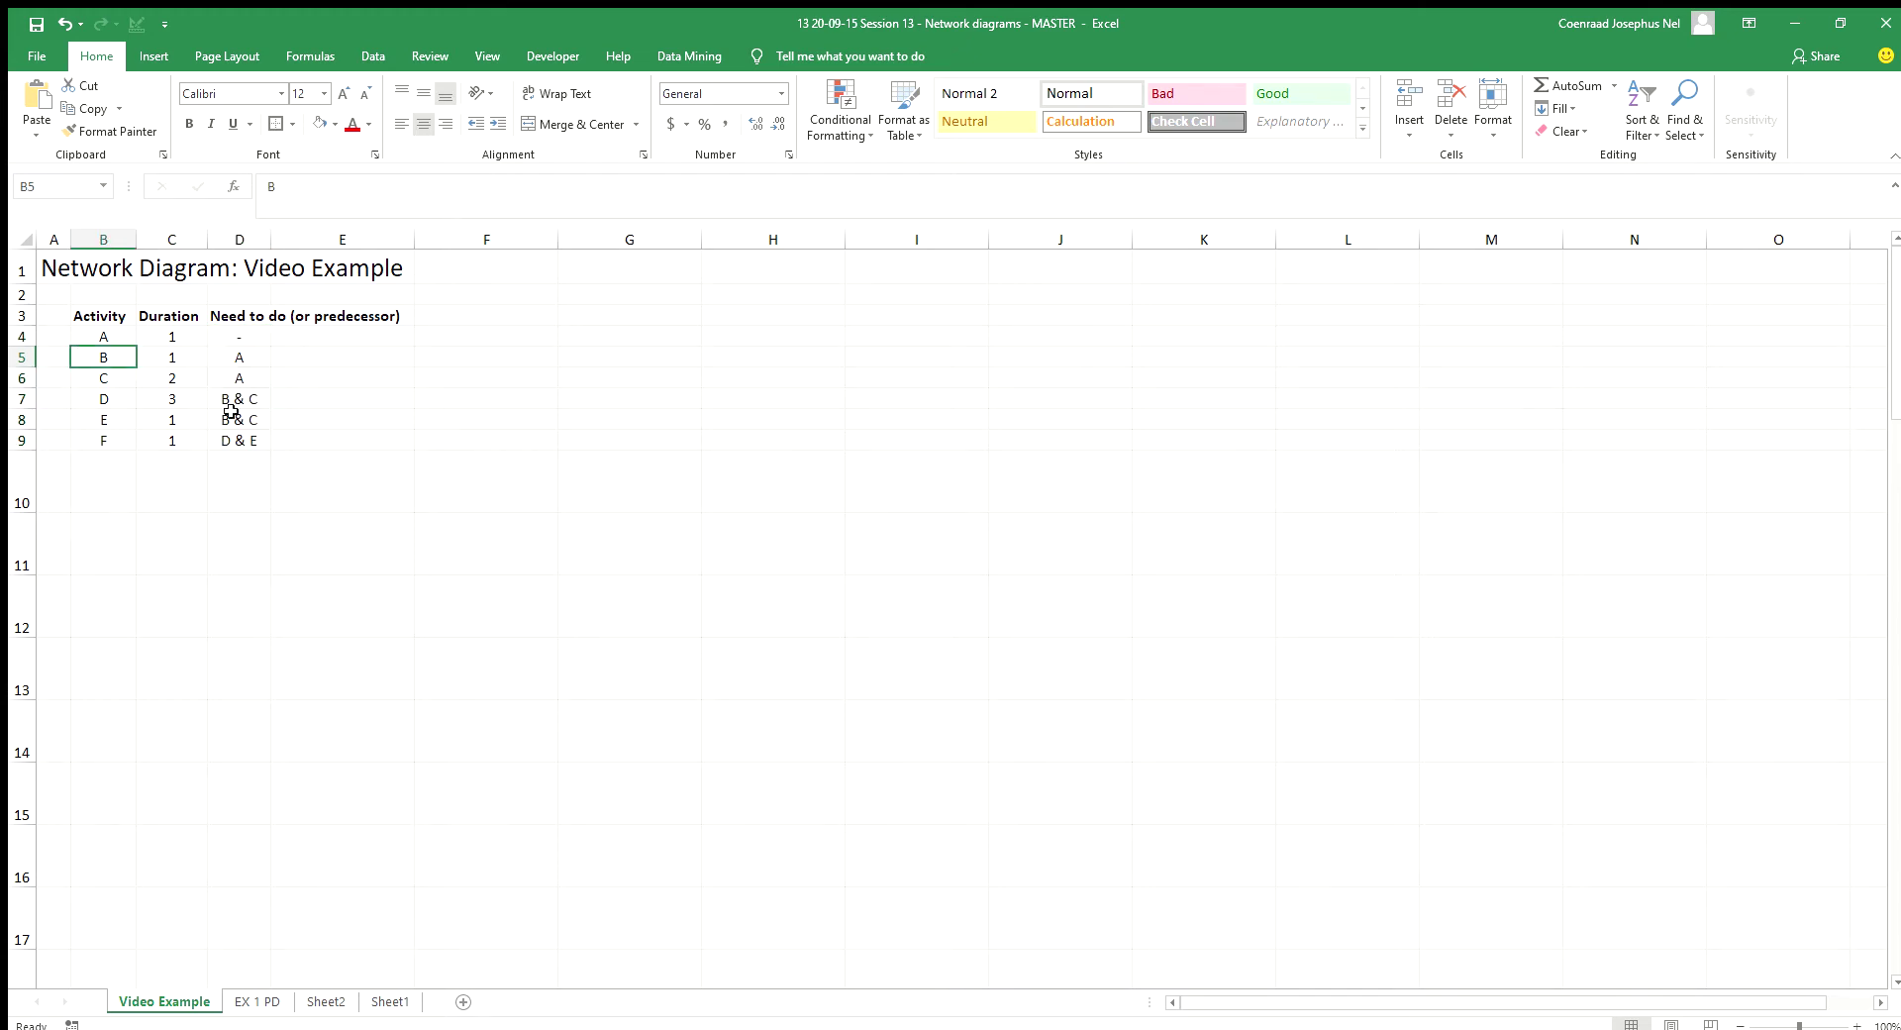
click(185, 358)
click(243, 358)
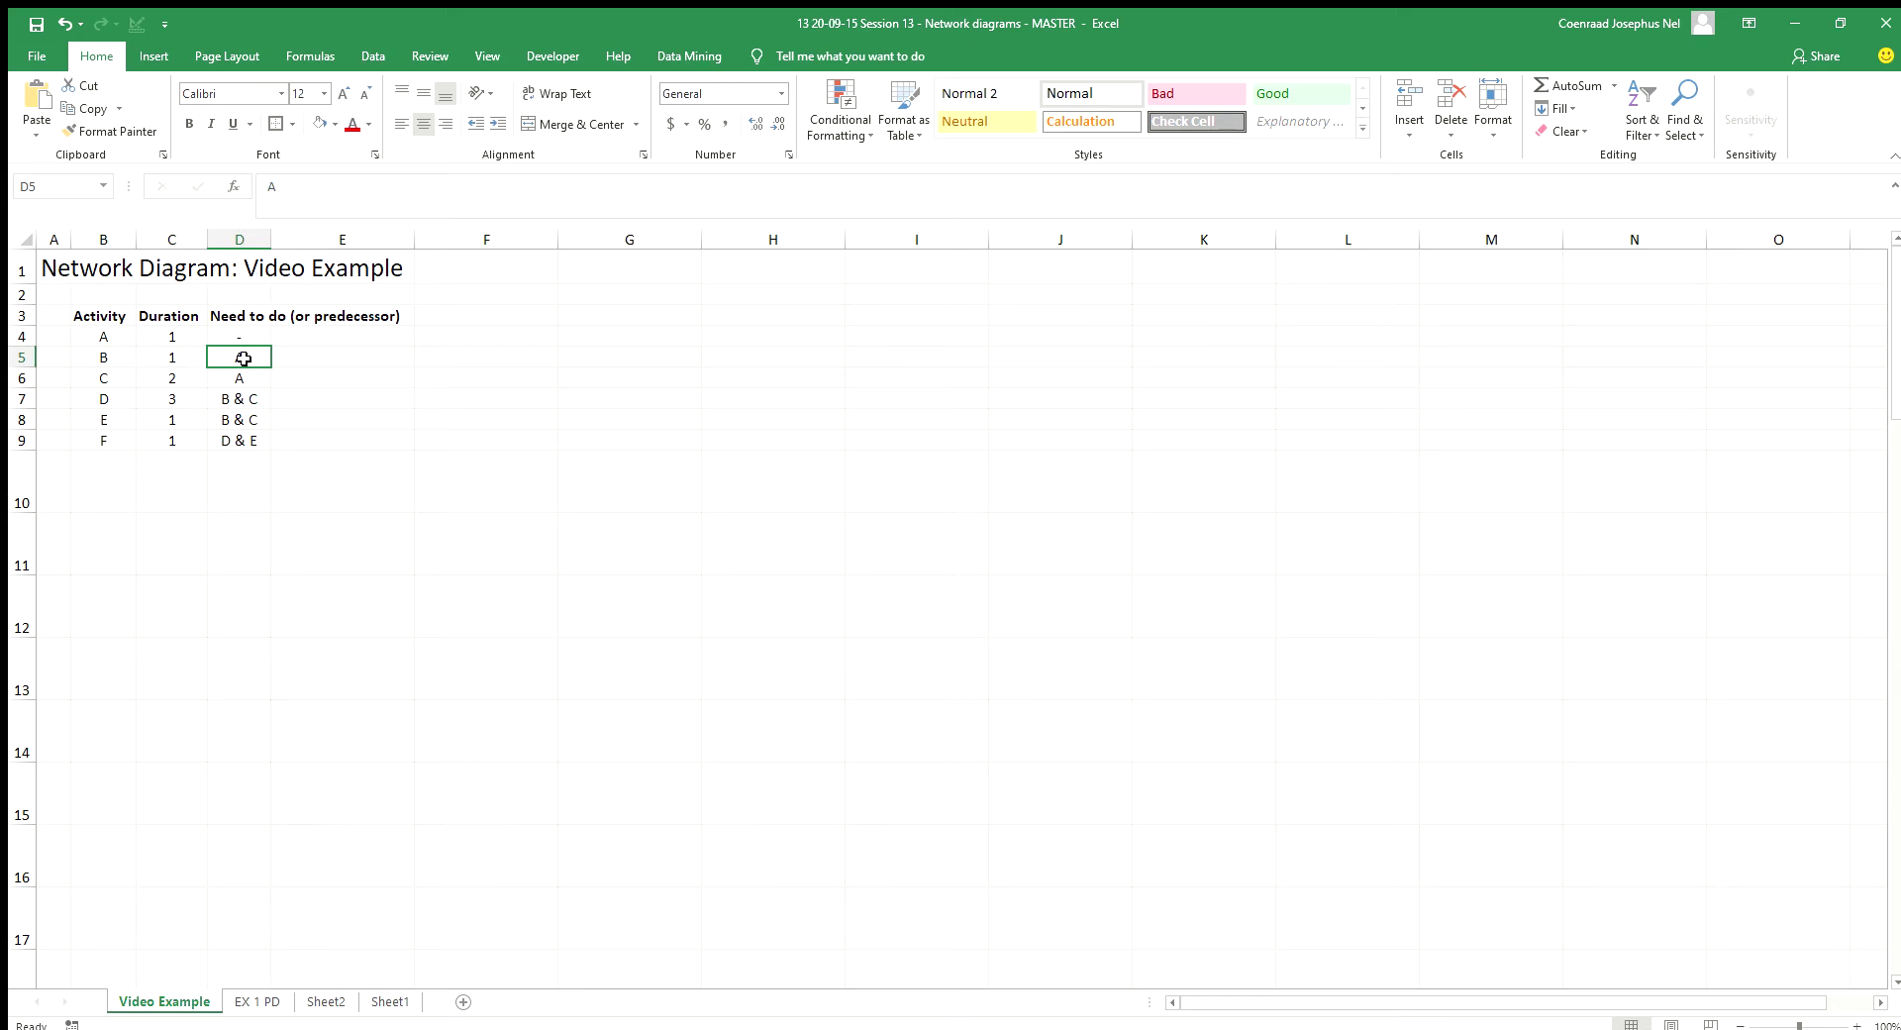
click(116, 378)
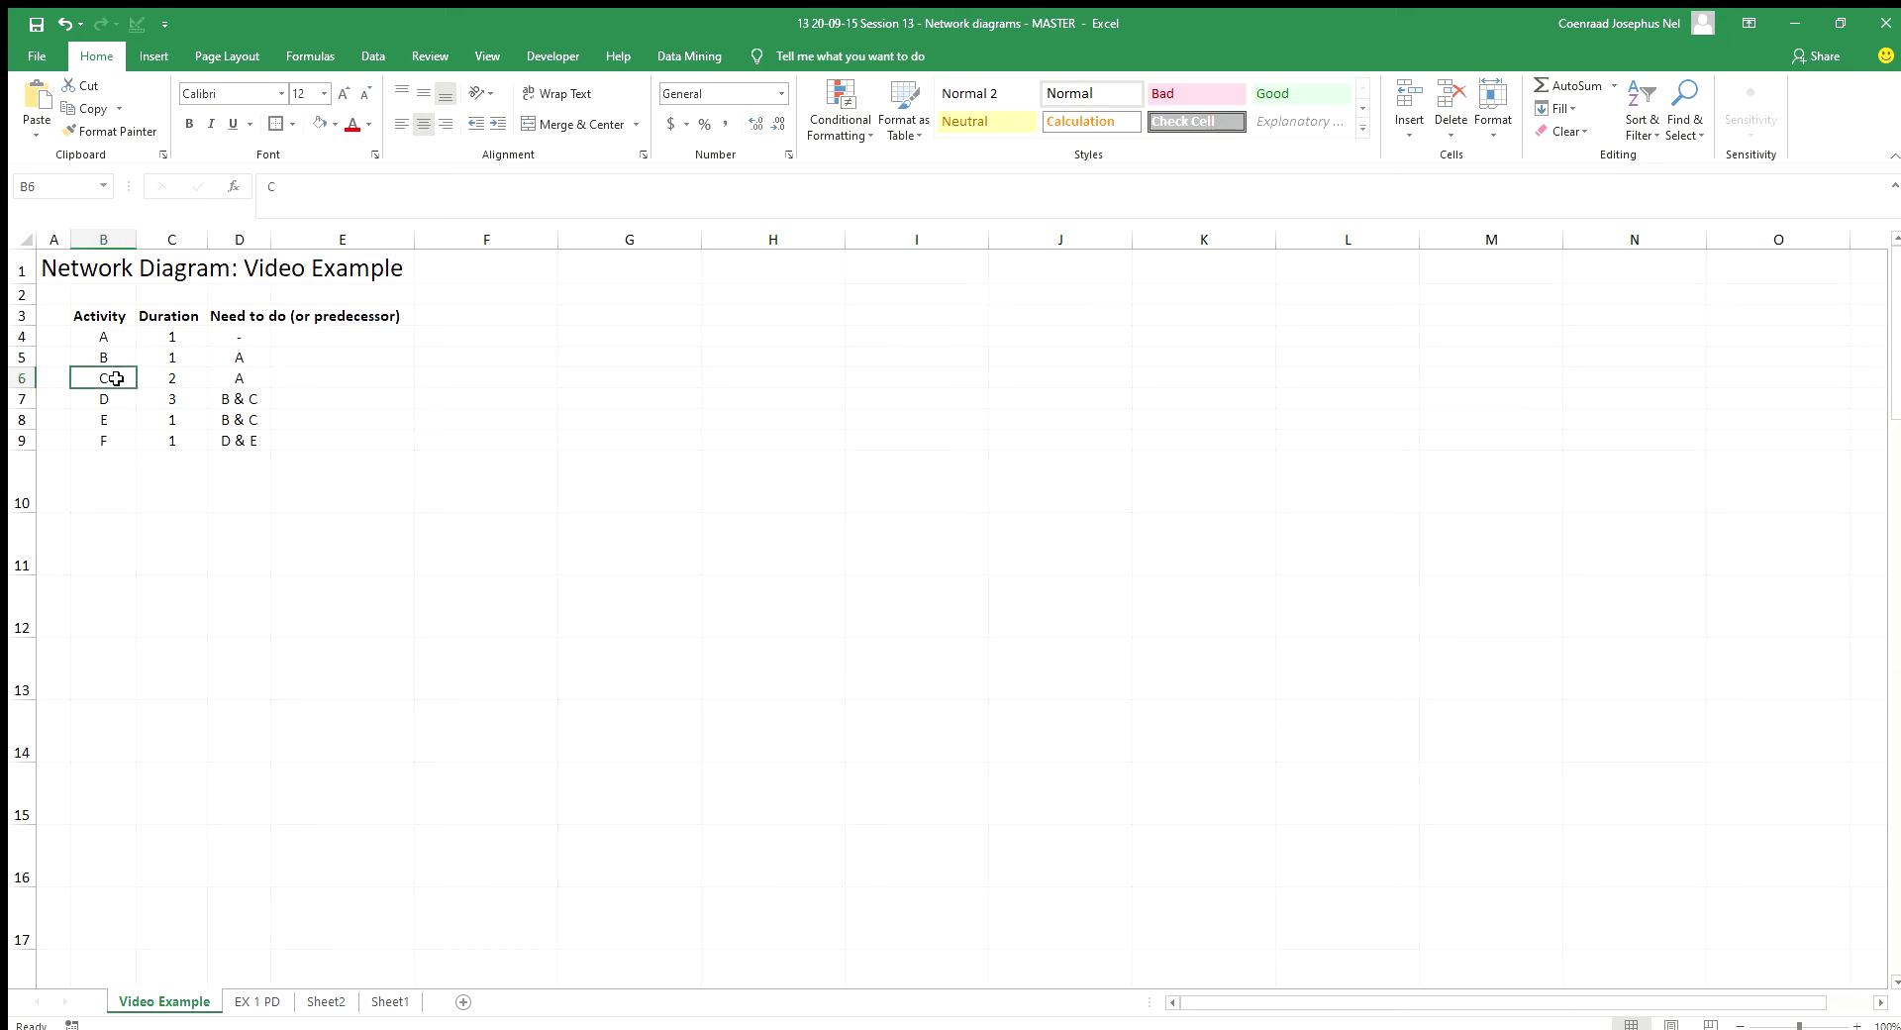
click(231, 380)
click(109, 403)
drag(119, 352, 120, 377)
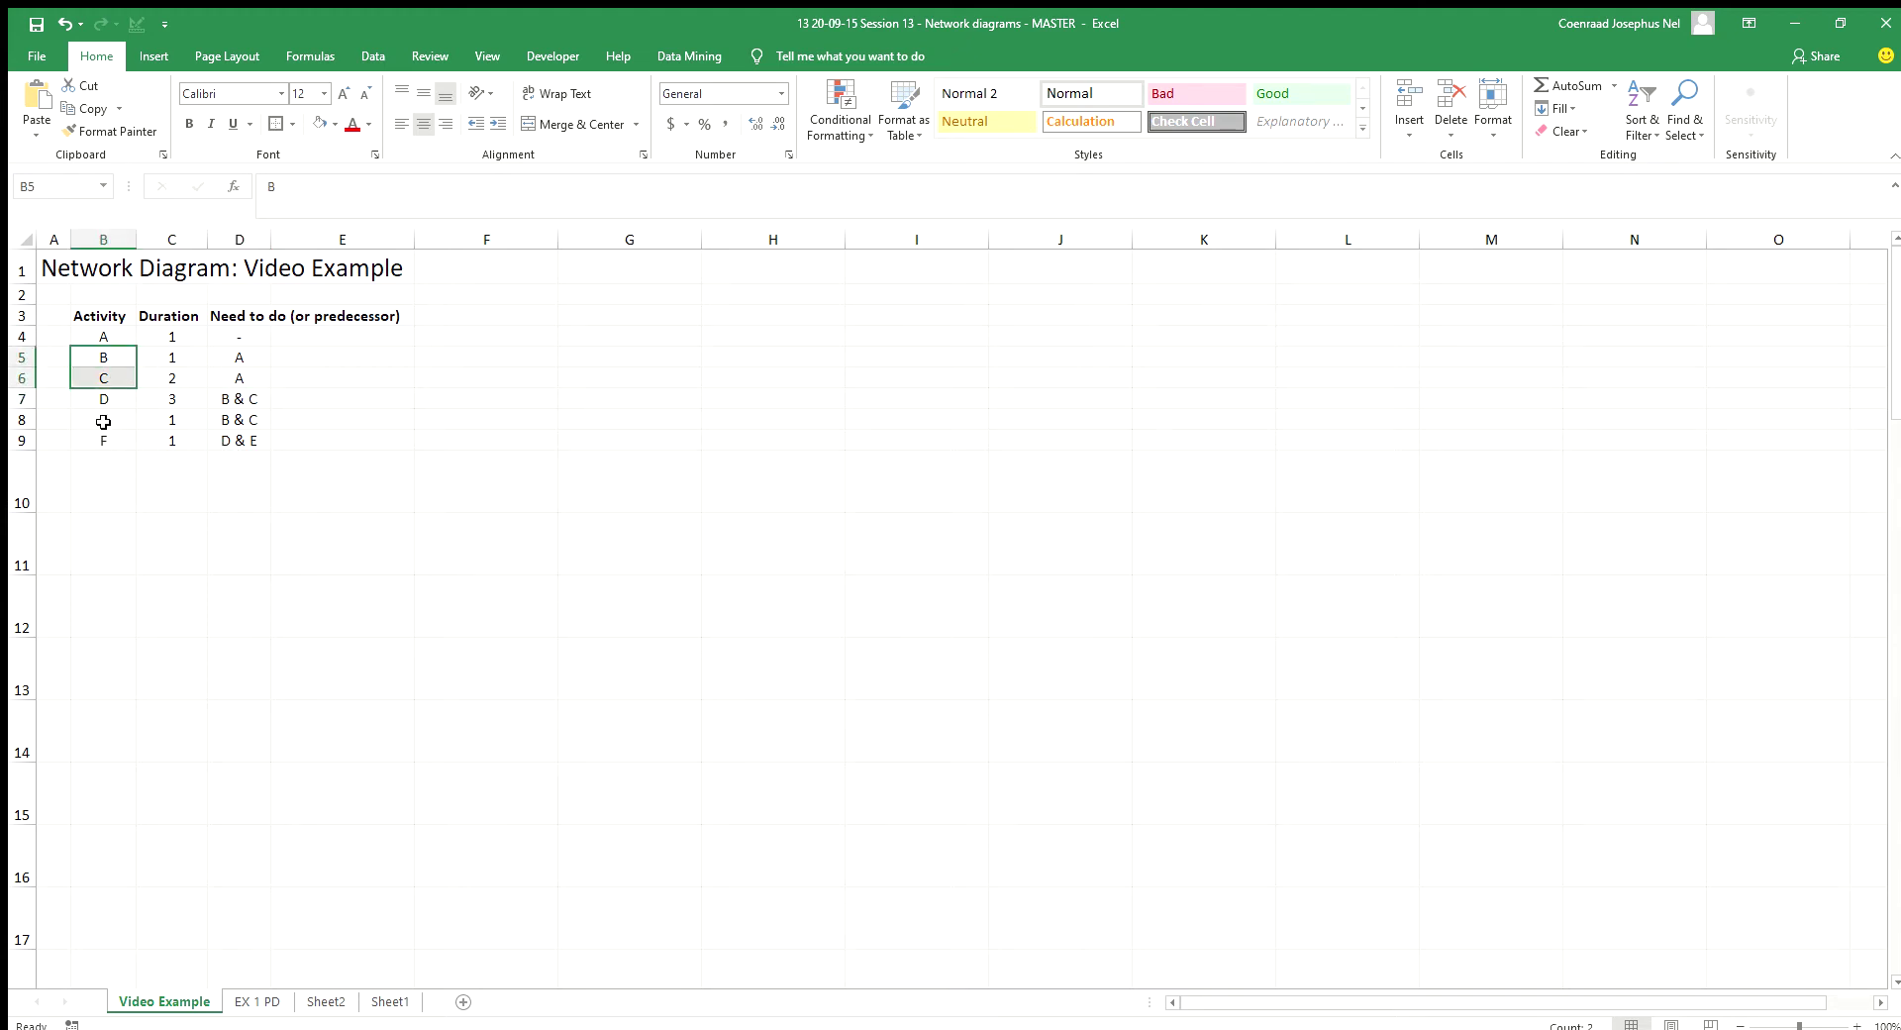
click(103, 422)
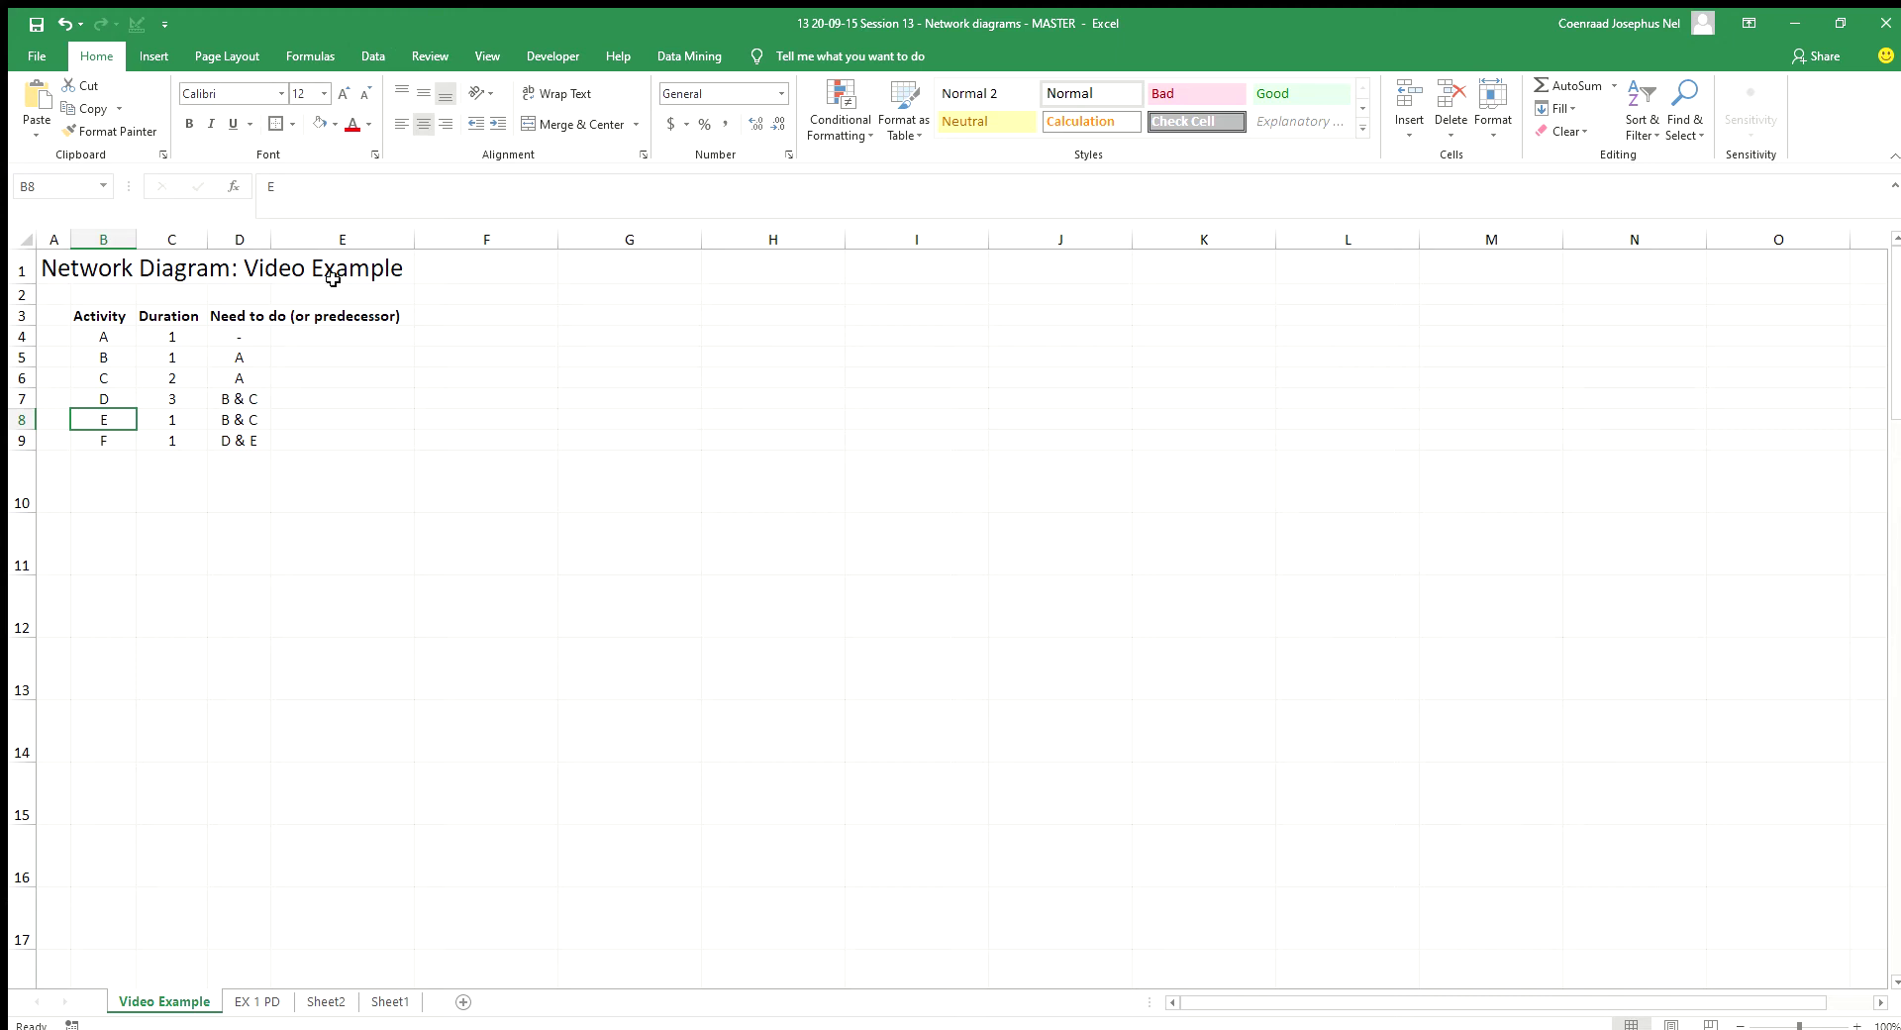
Step: Enter "A (1)" in F12 as the first diagram box, in bold with an outline border
click(497, 611)
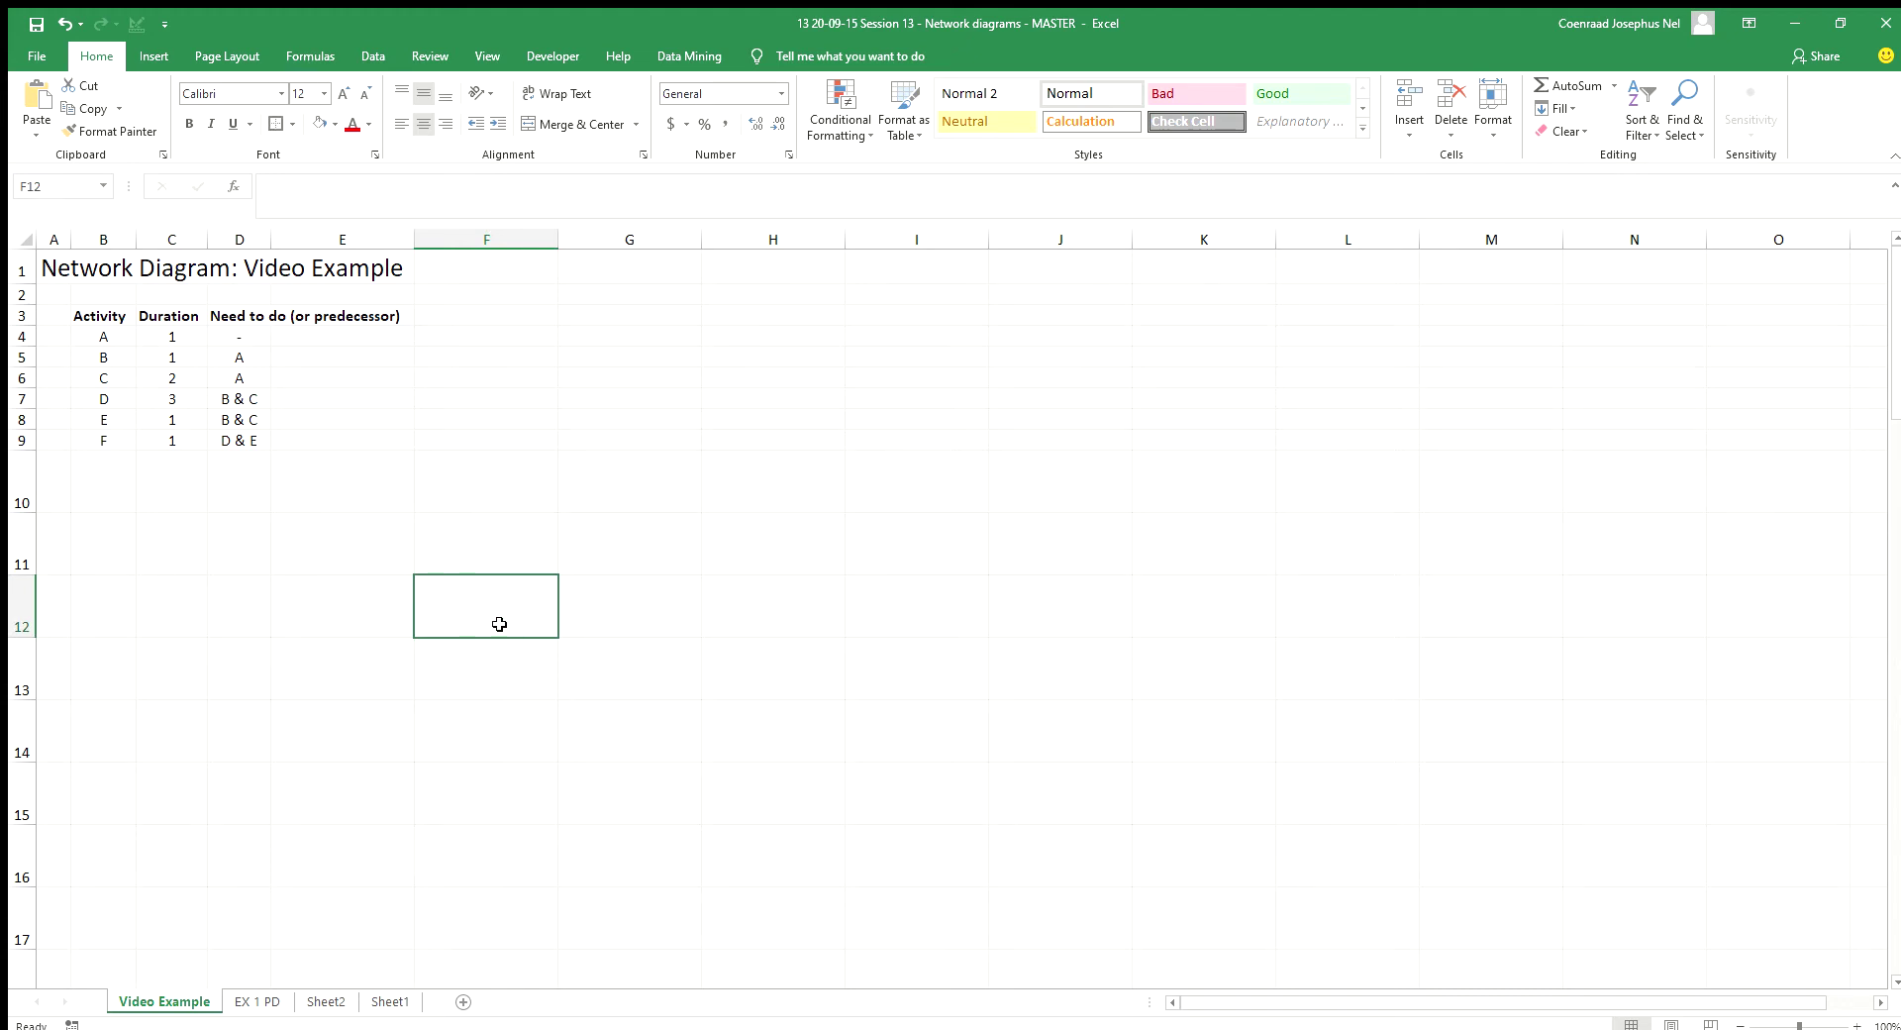
text(A)
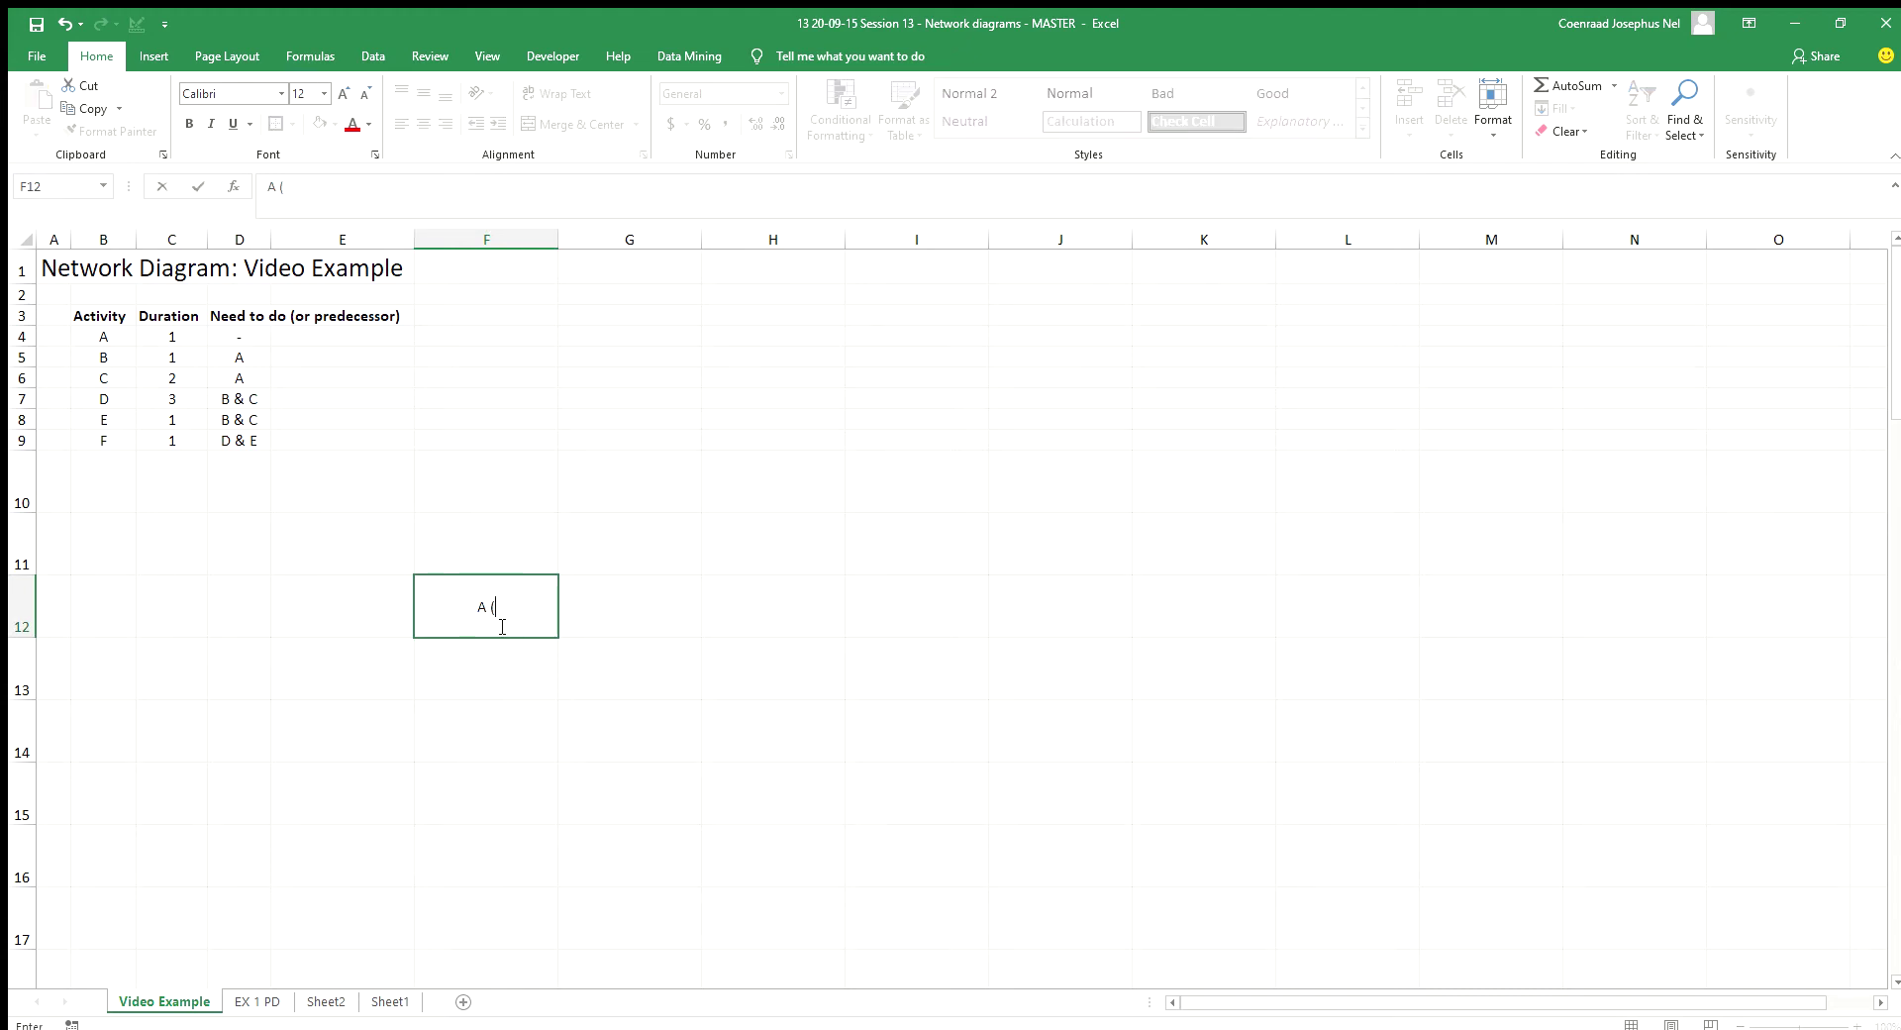
text( (1))
key(ctrl+Return)
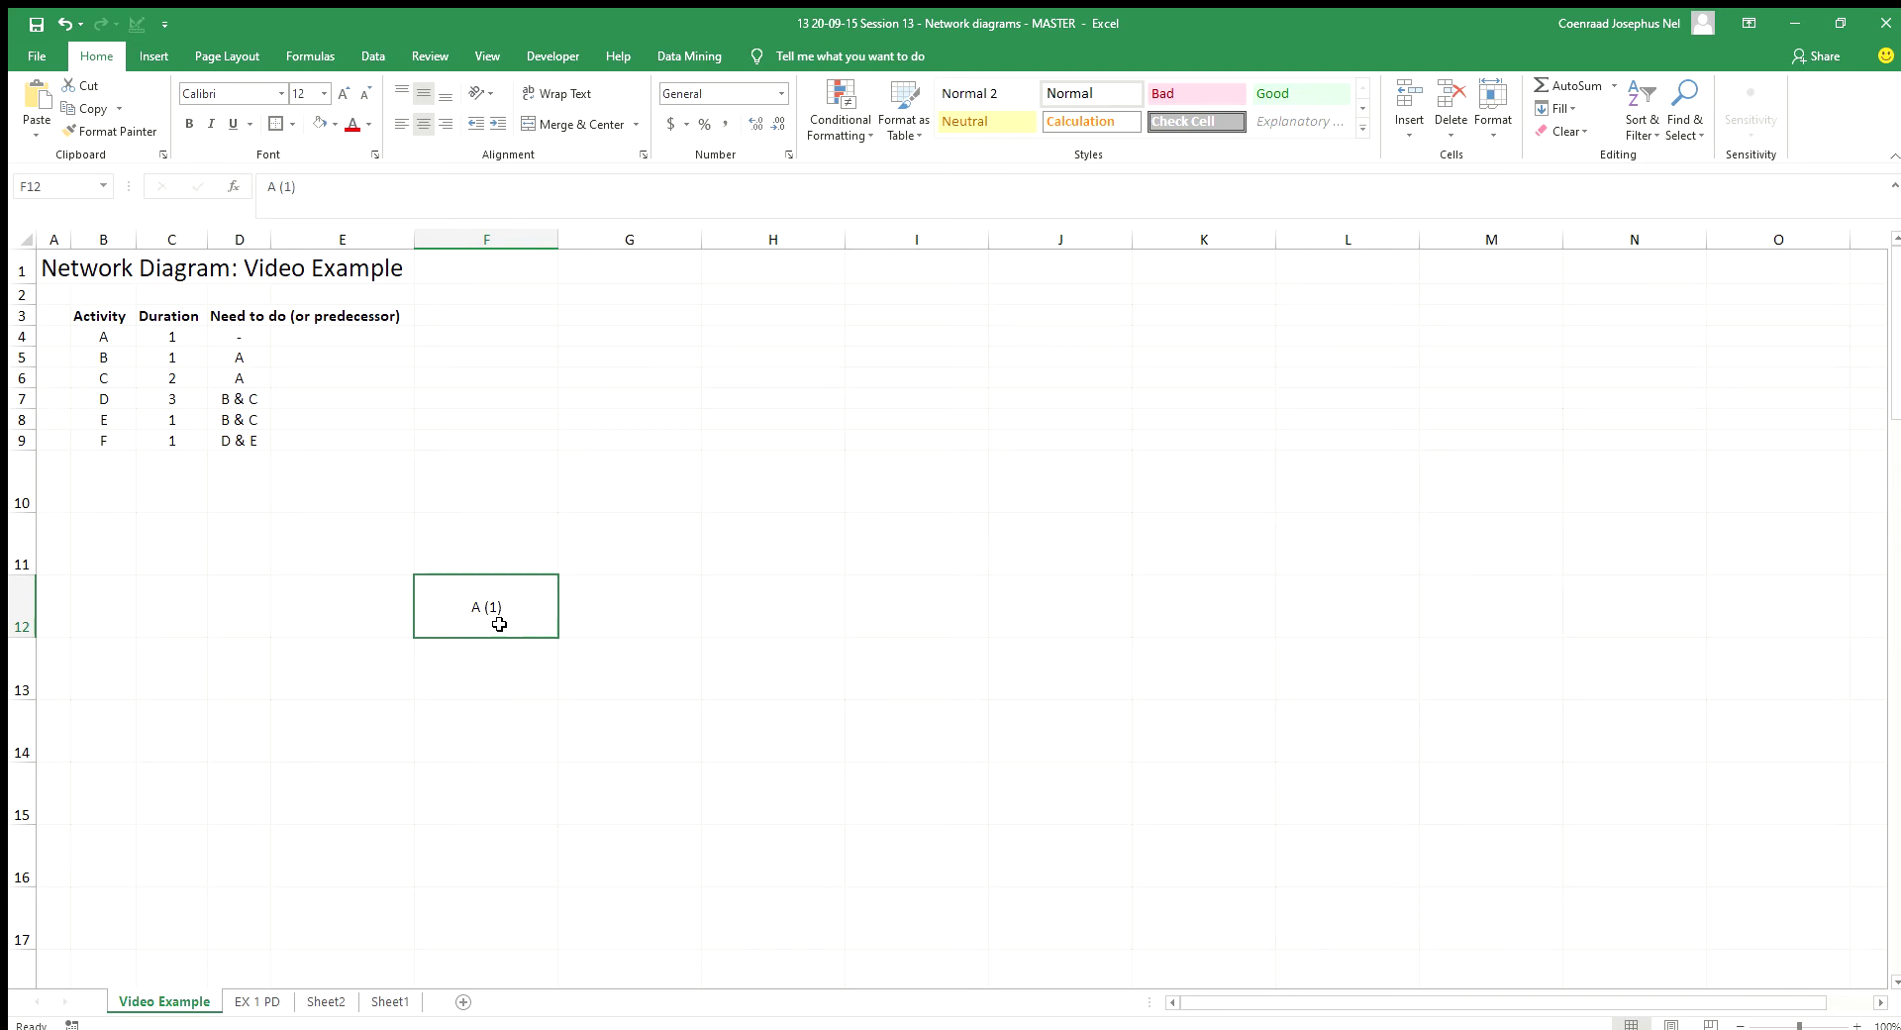
key(ctrl+b)
key(ctrl+shift+7)
key(Down)
key(Down)
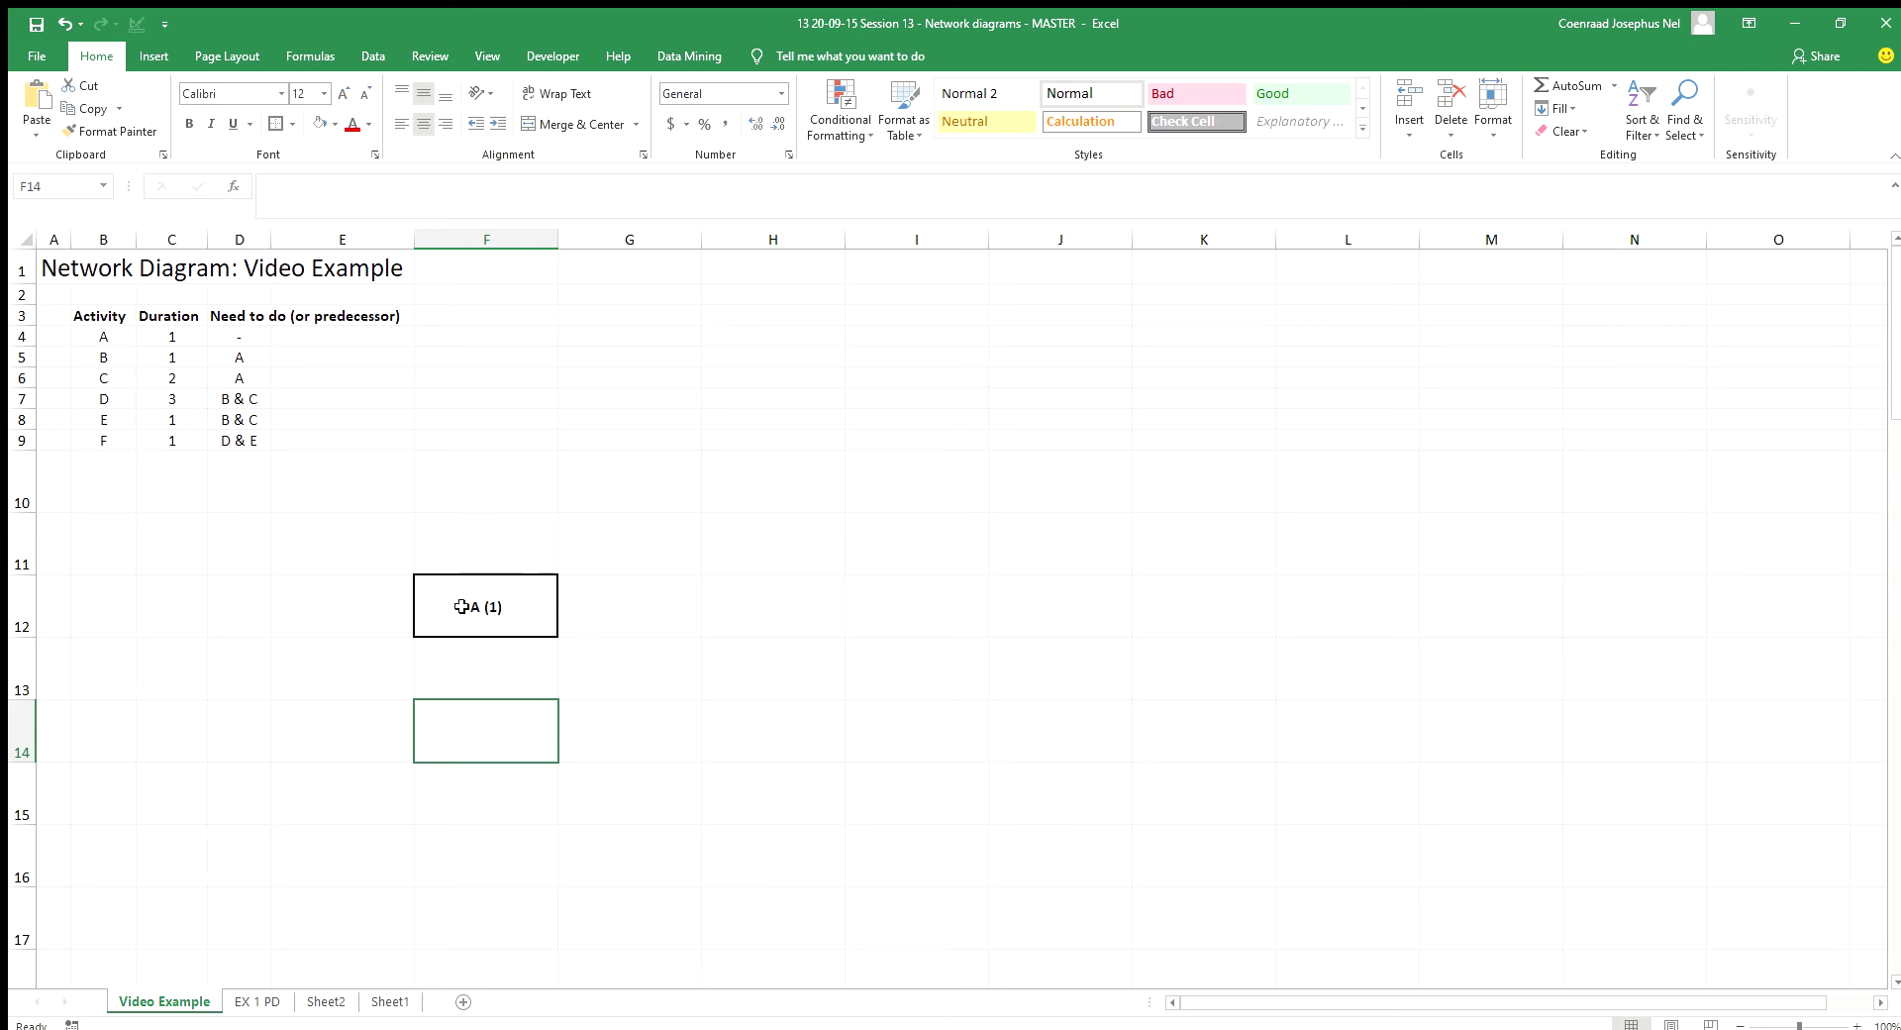
click(643, 236)
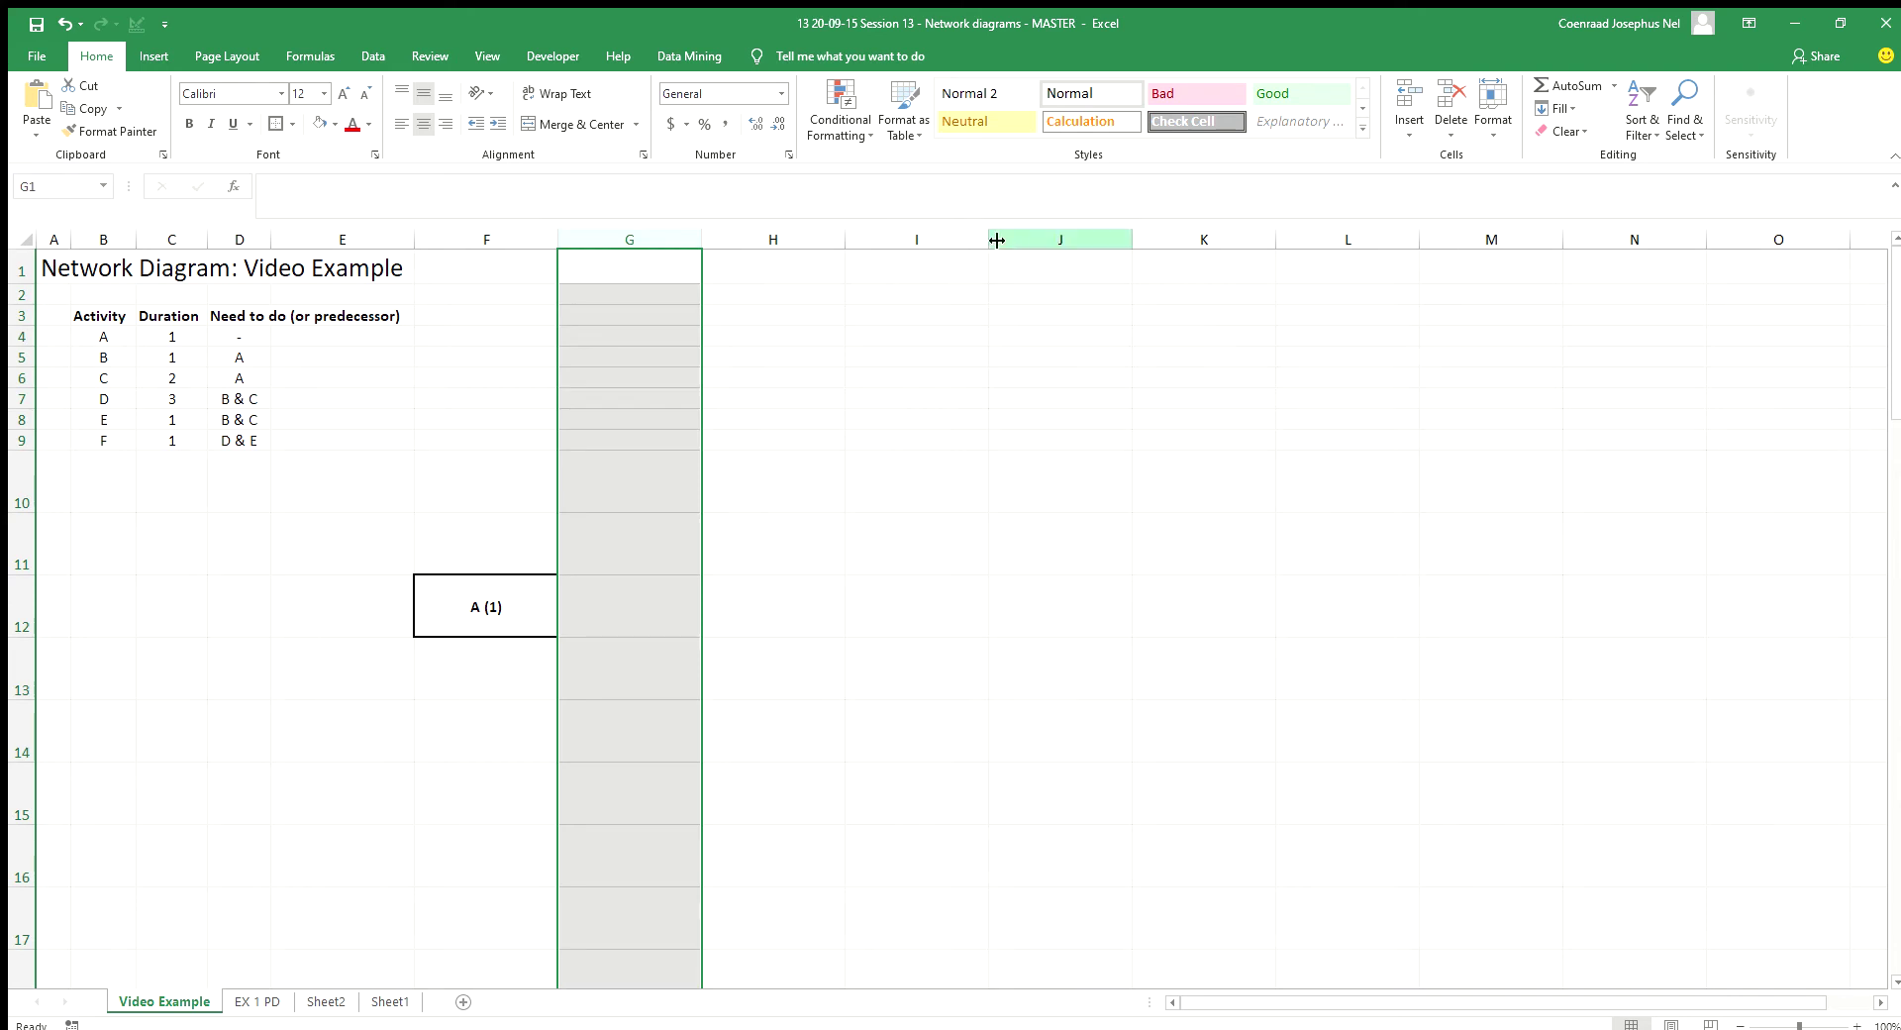
ctrl+click(917, 239)
ctrl+click(1238, 240)
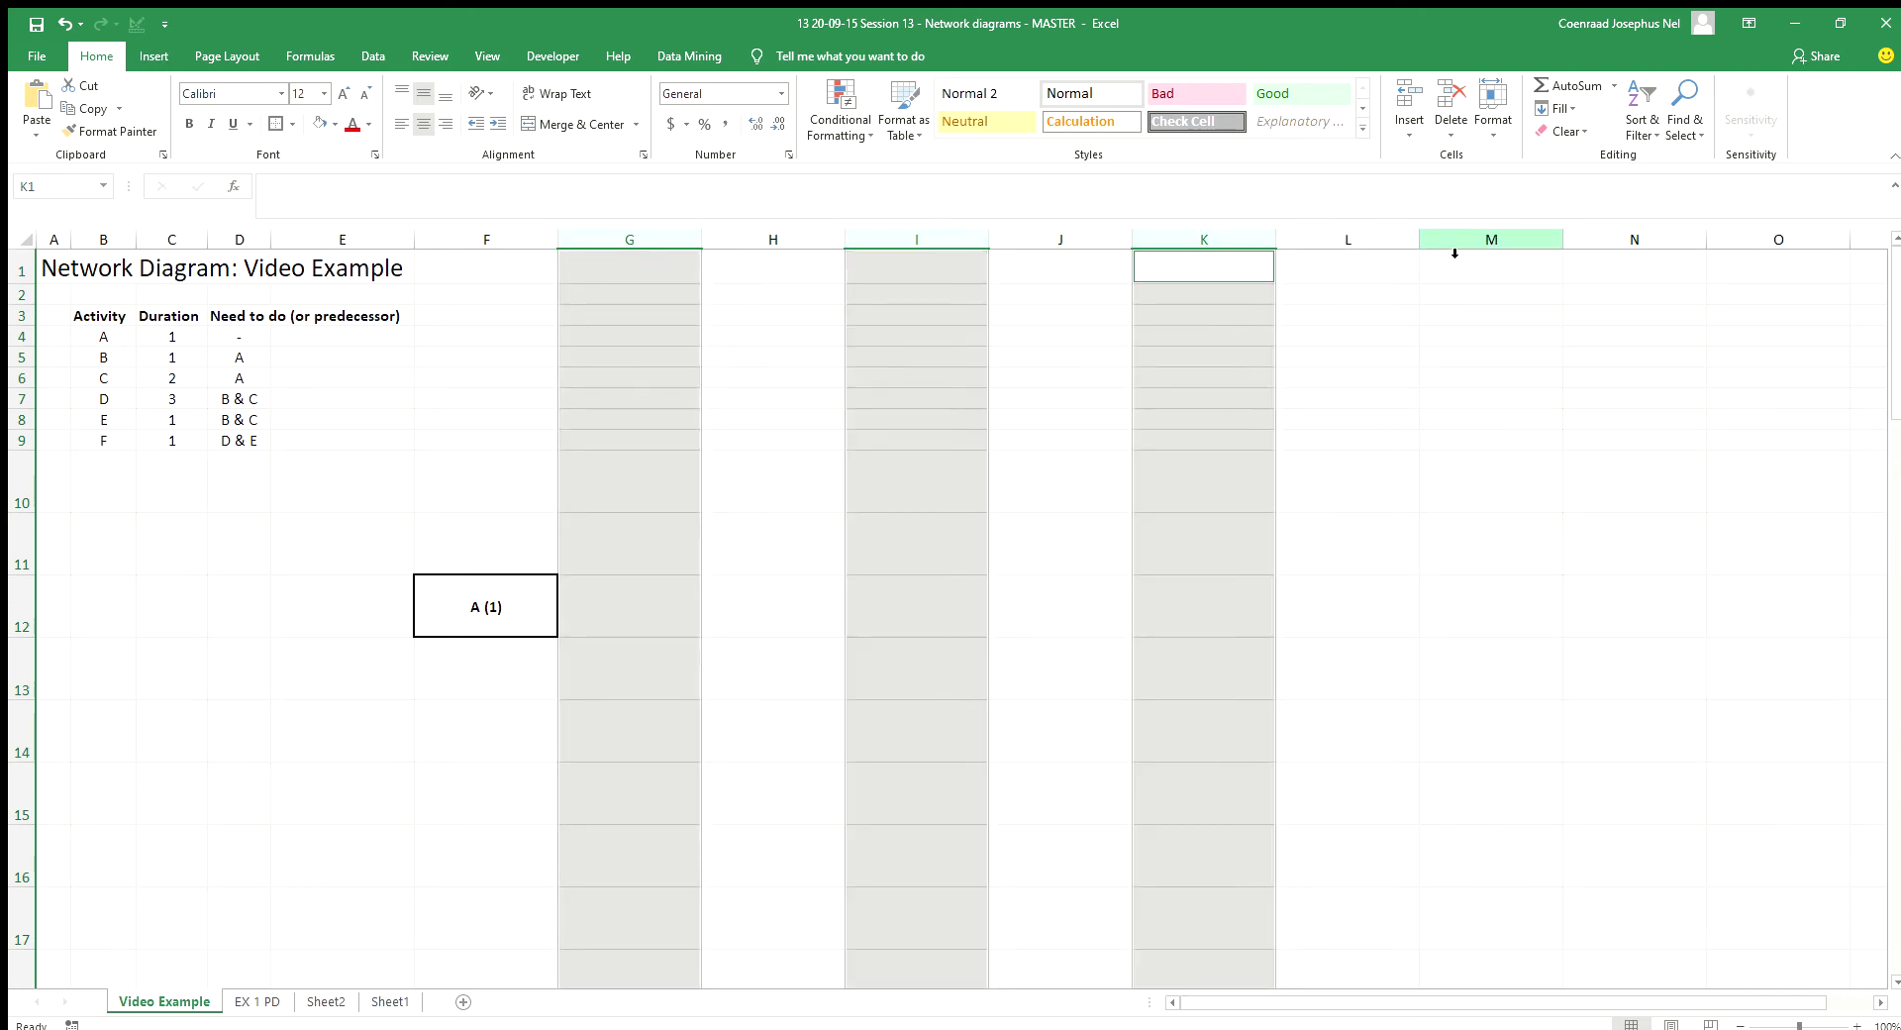
ctrl+click(1476, 240)
ctrl+click(1752, 240)
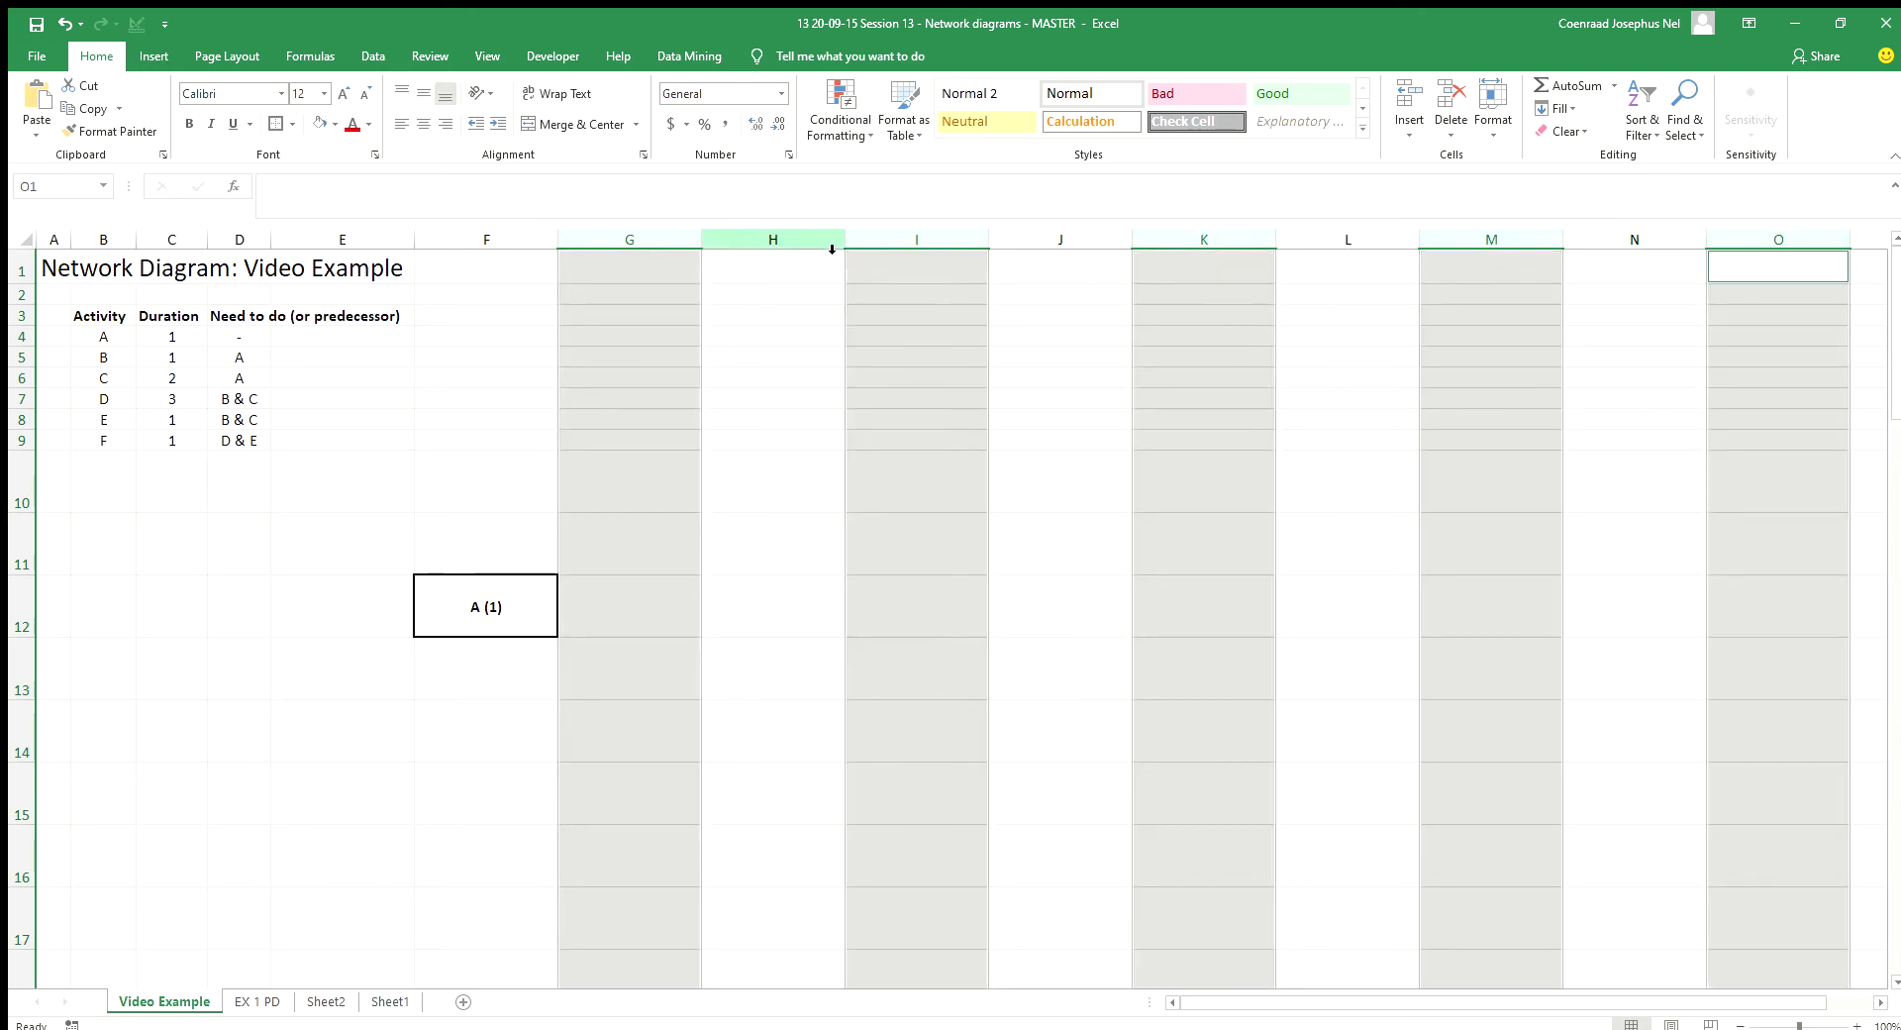
drag(846, 242, 791, 263)
click(481, 598)
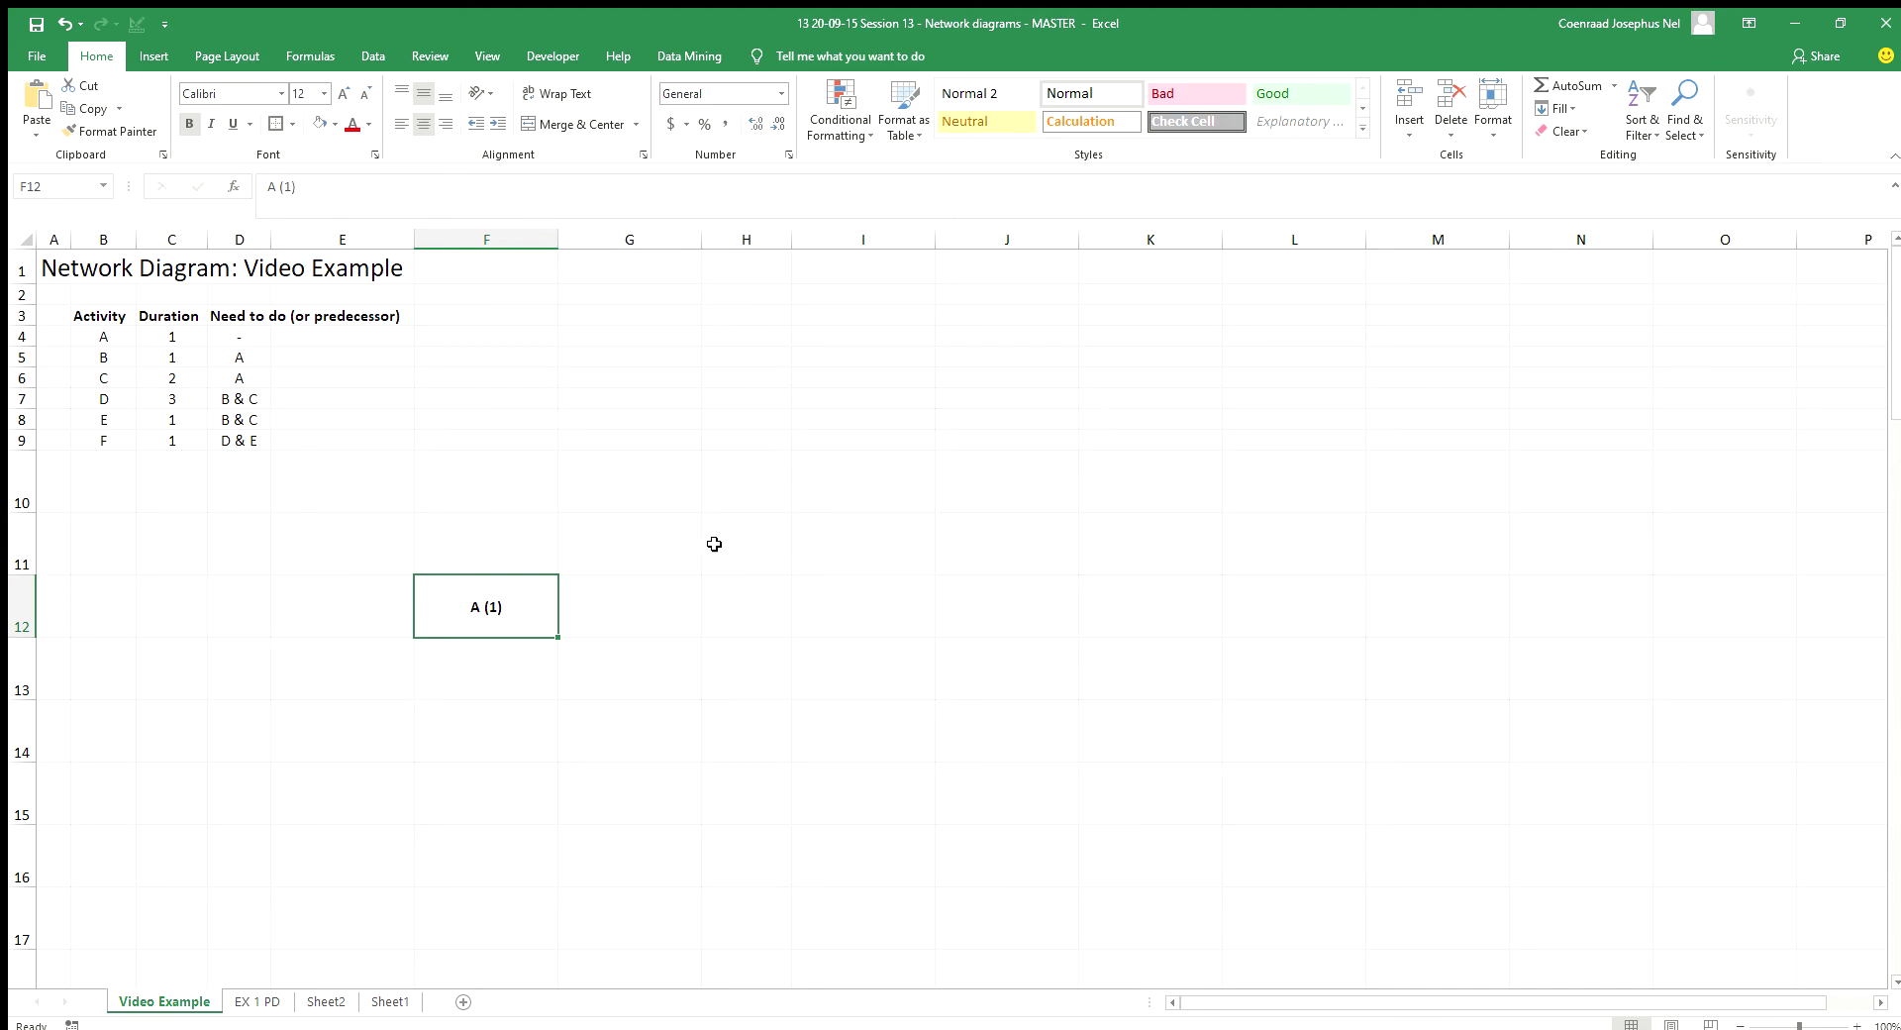
Step: Narrow column G and add a bold, outlined box reading "B (1)" in H11
click(665, 250)
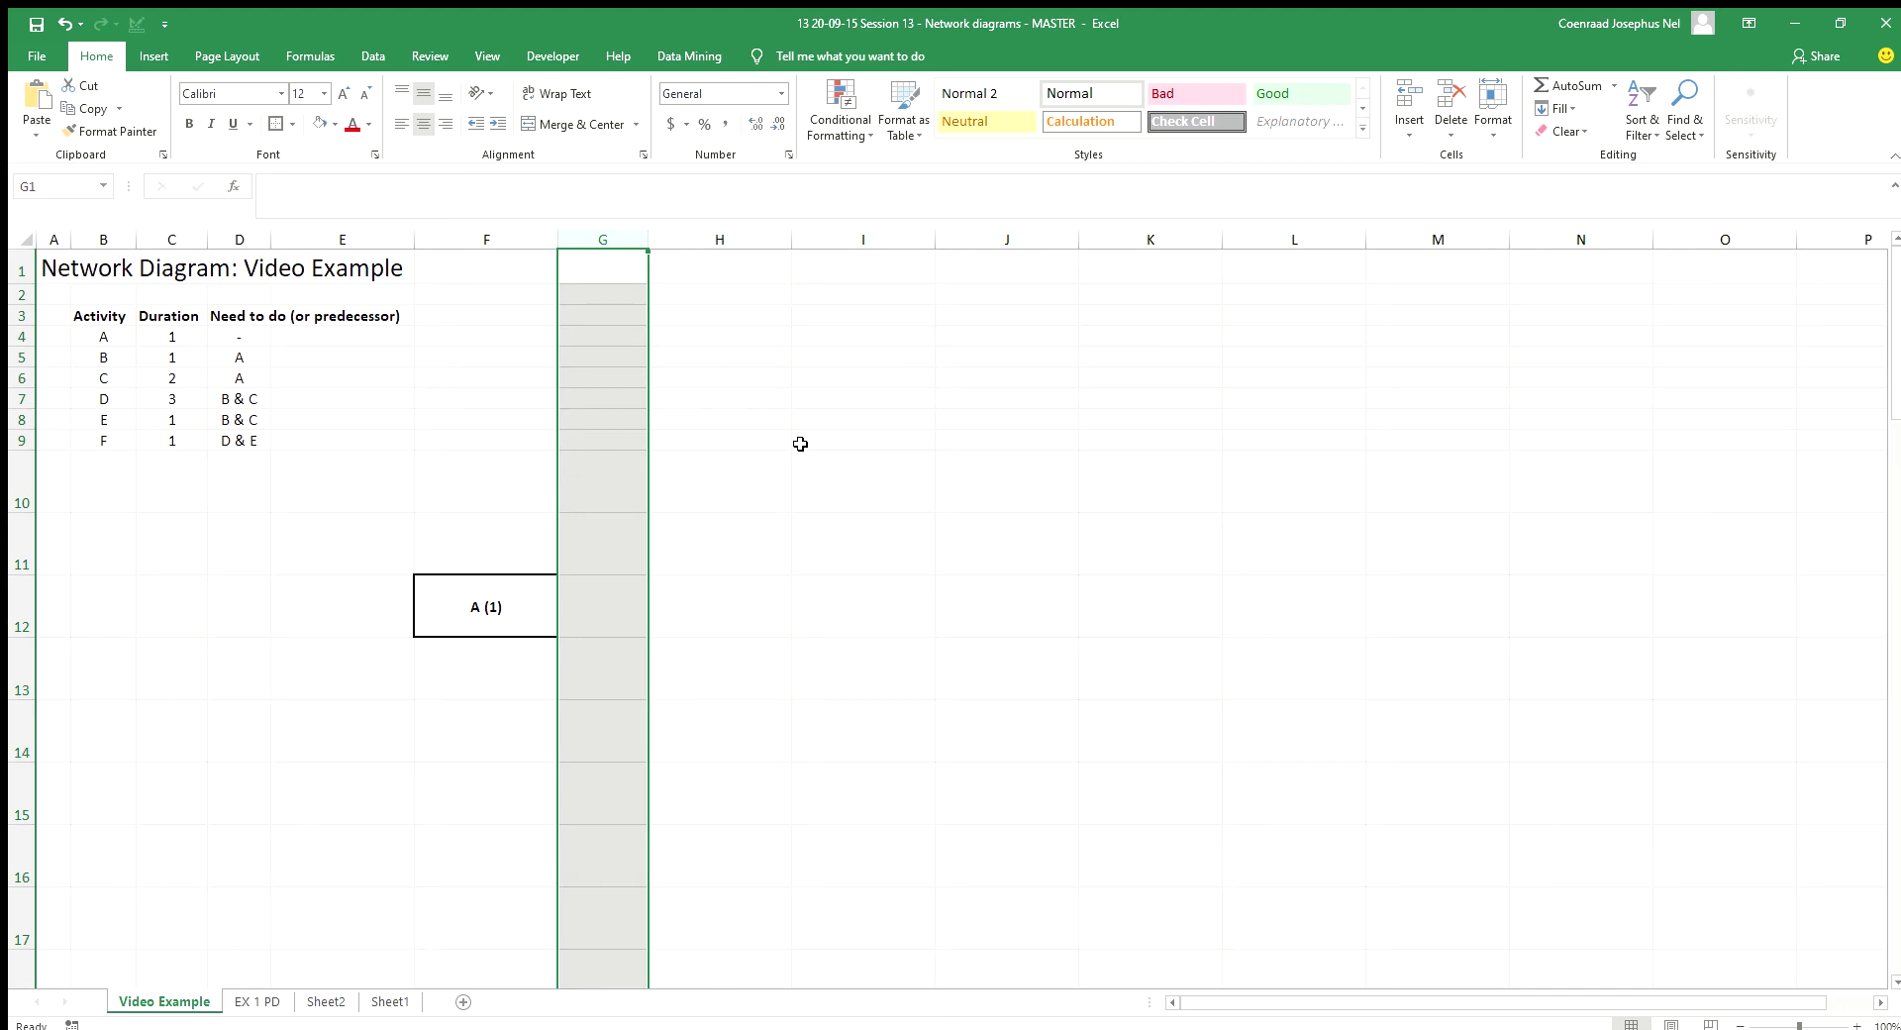
click(762, 544)
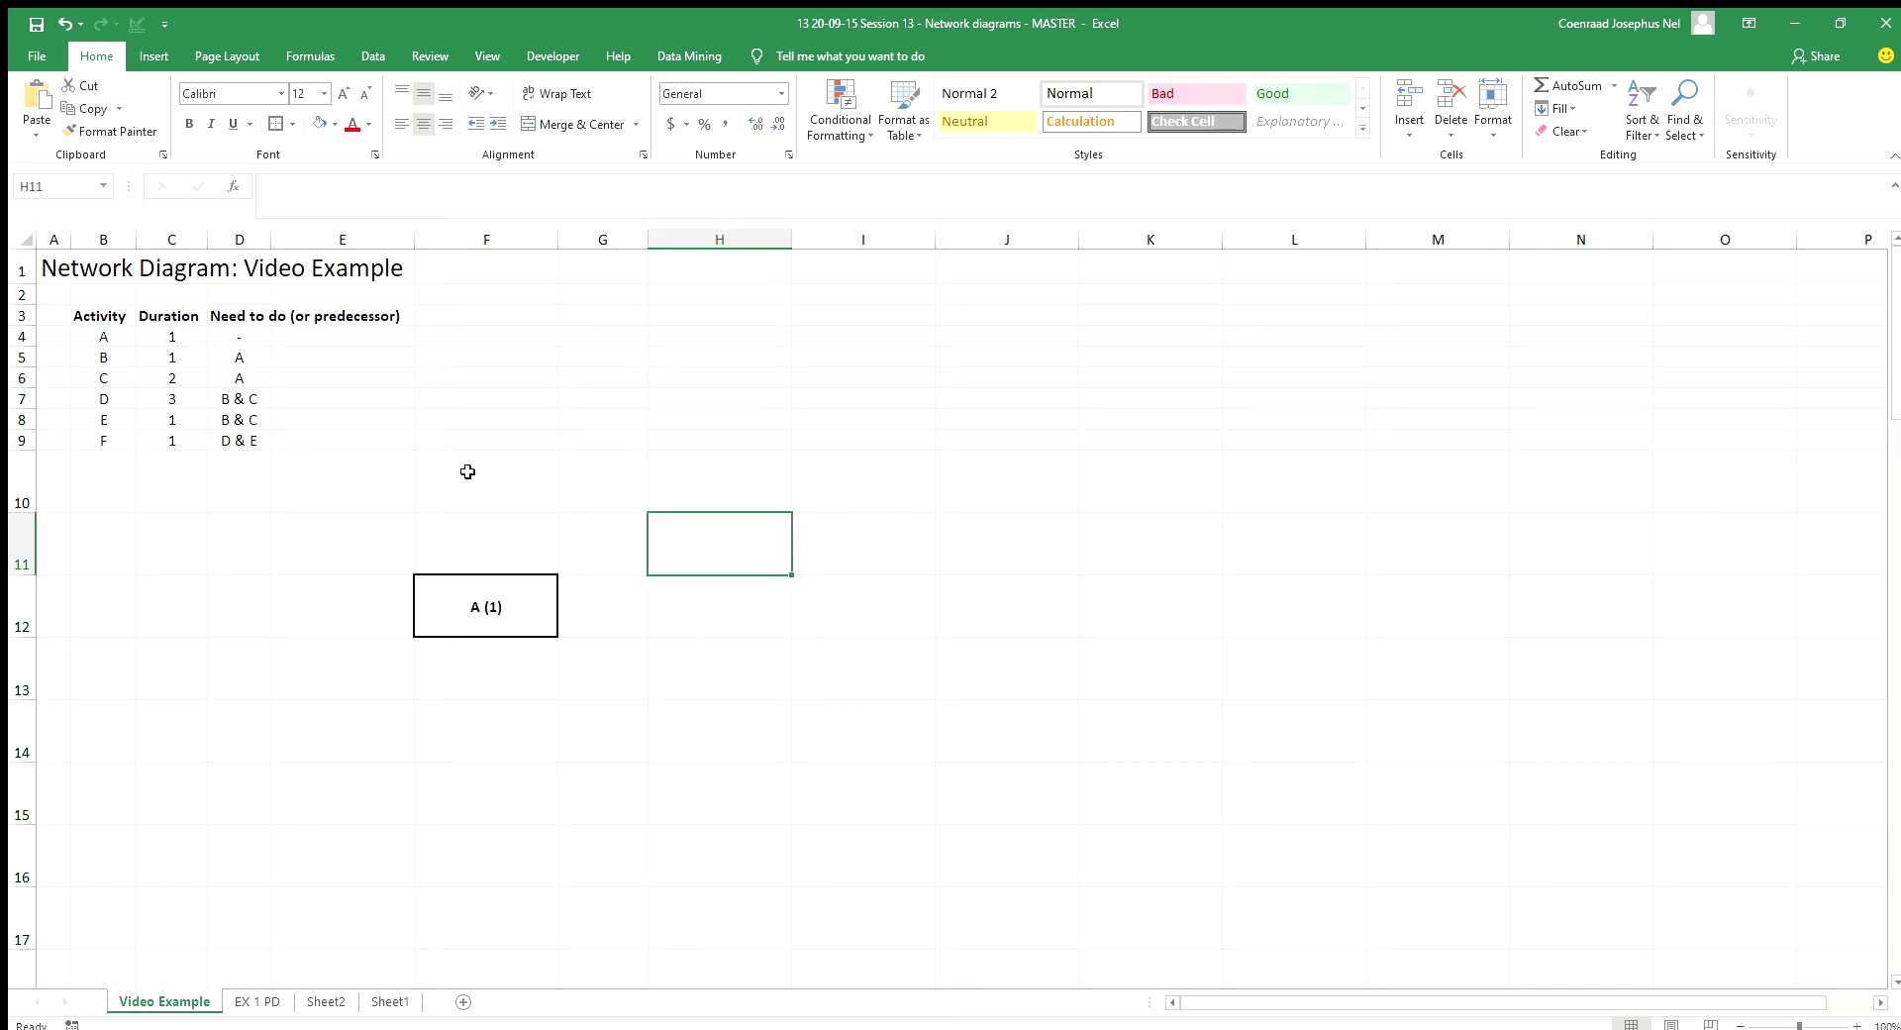
text(B)
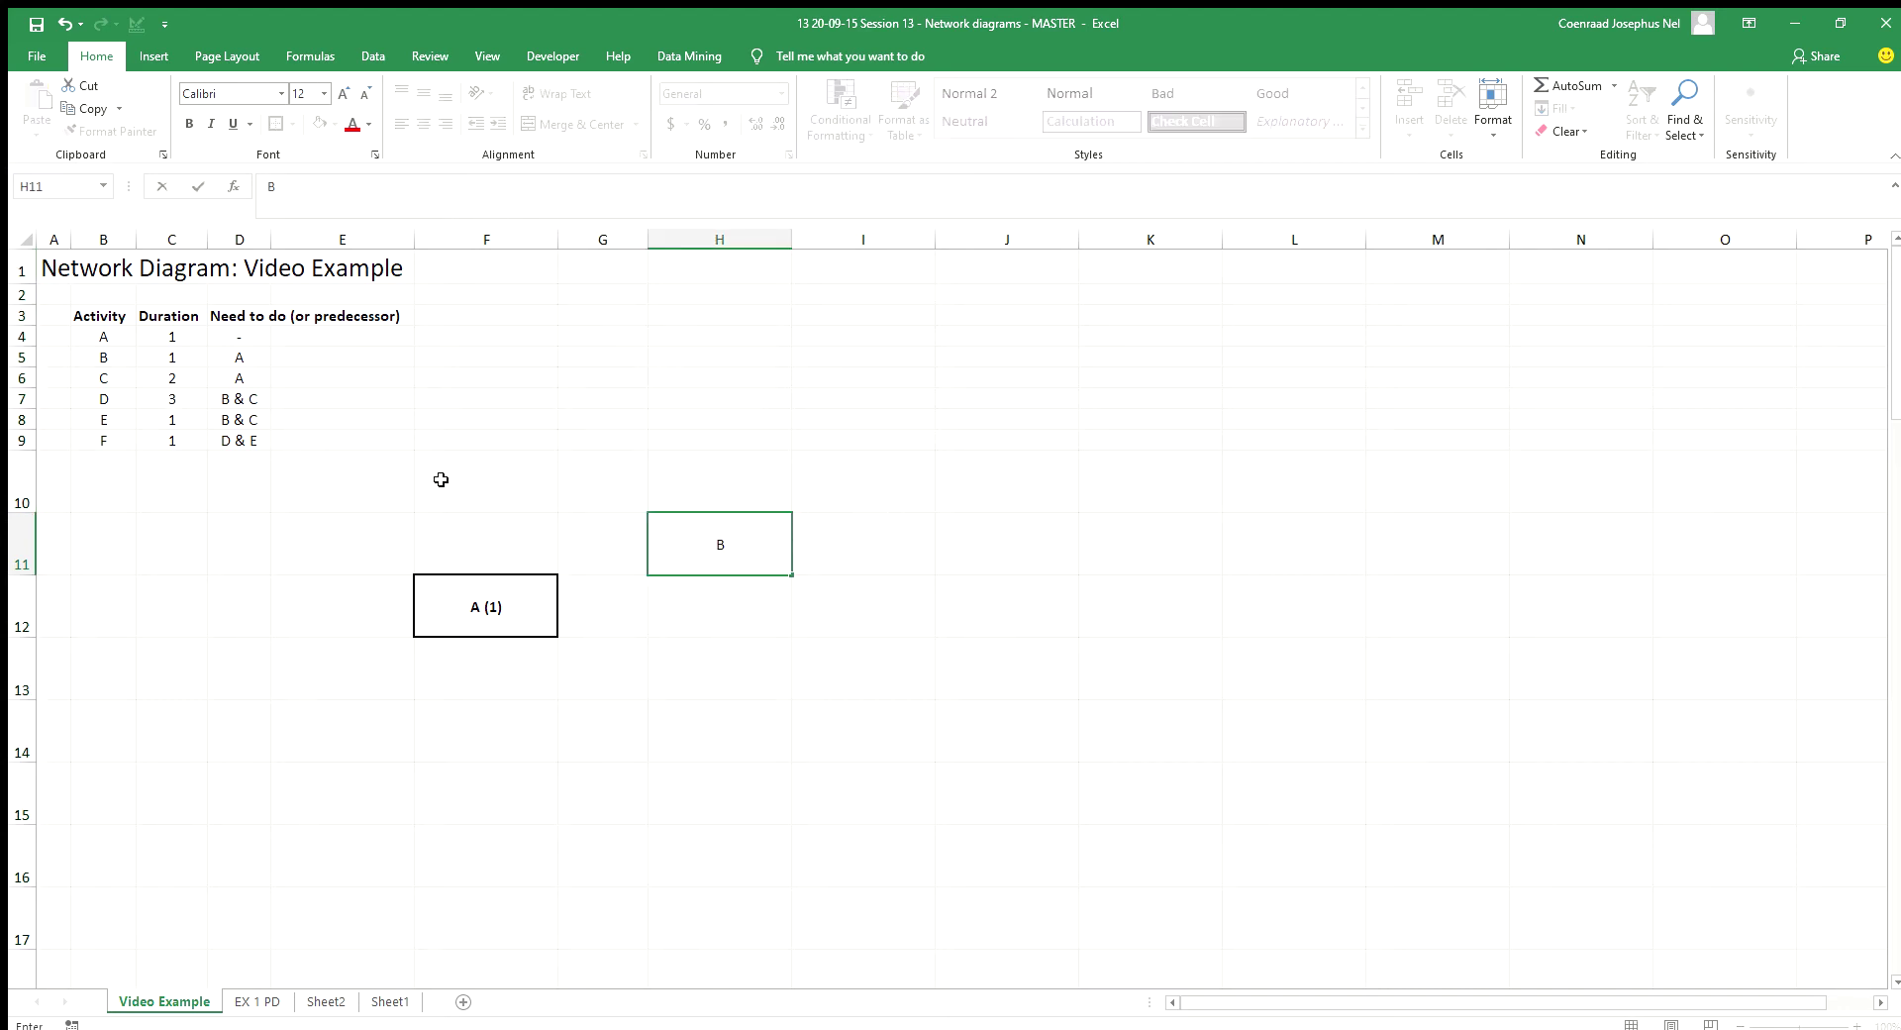
text( (1))
key(ctrl+Return)
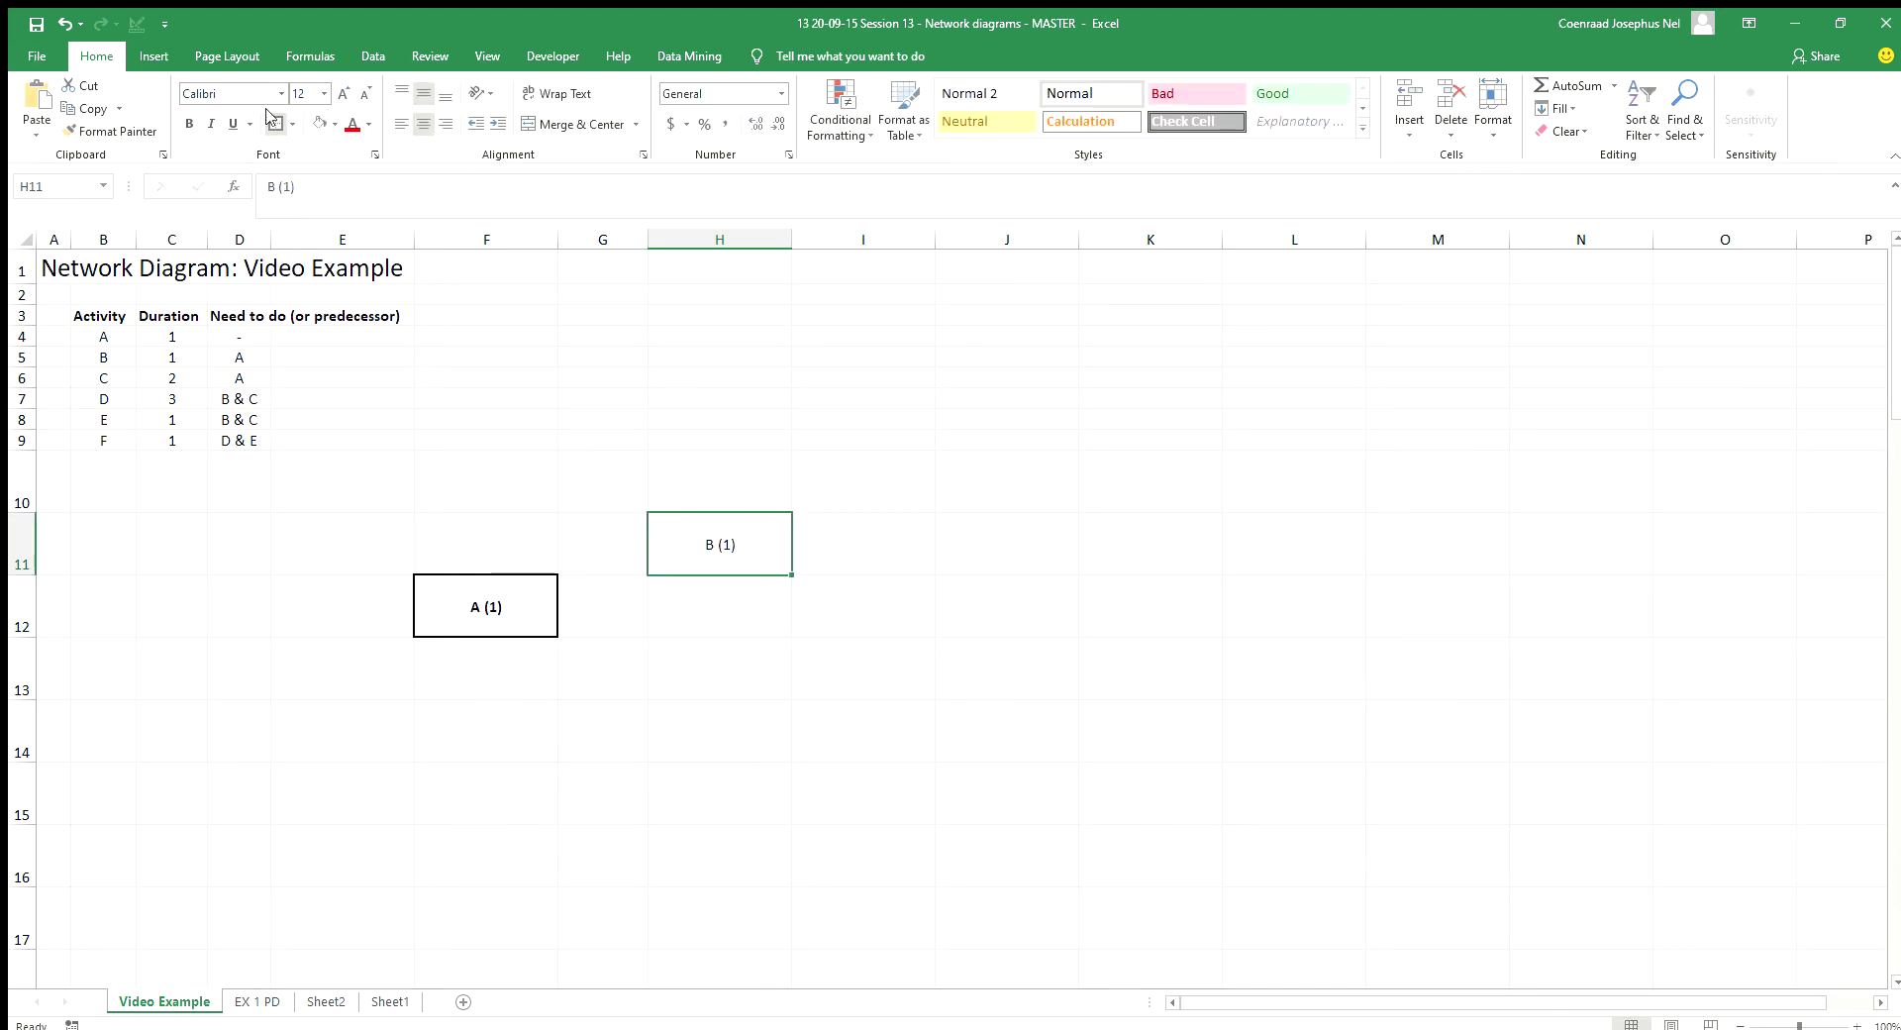
click(188, 123)
Step: Set columns F to O to bold and add an outlined box reading "C (2)" in H13
click(526, 239)
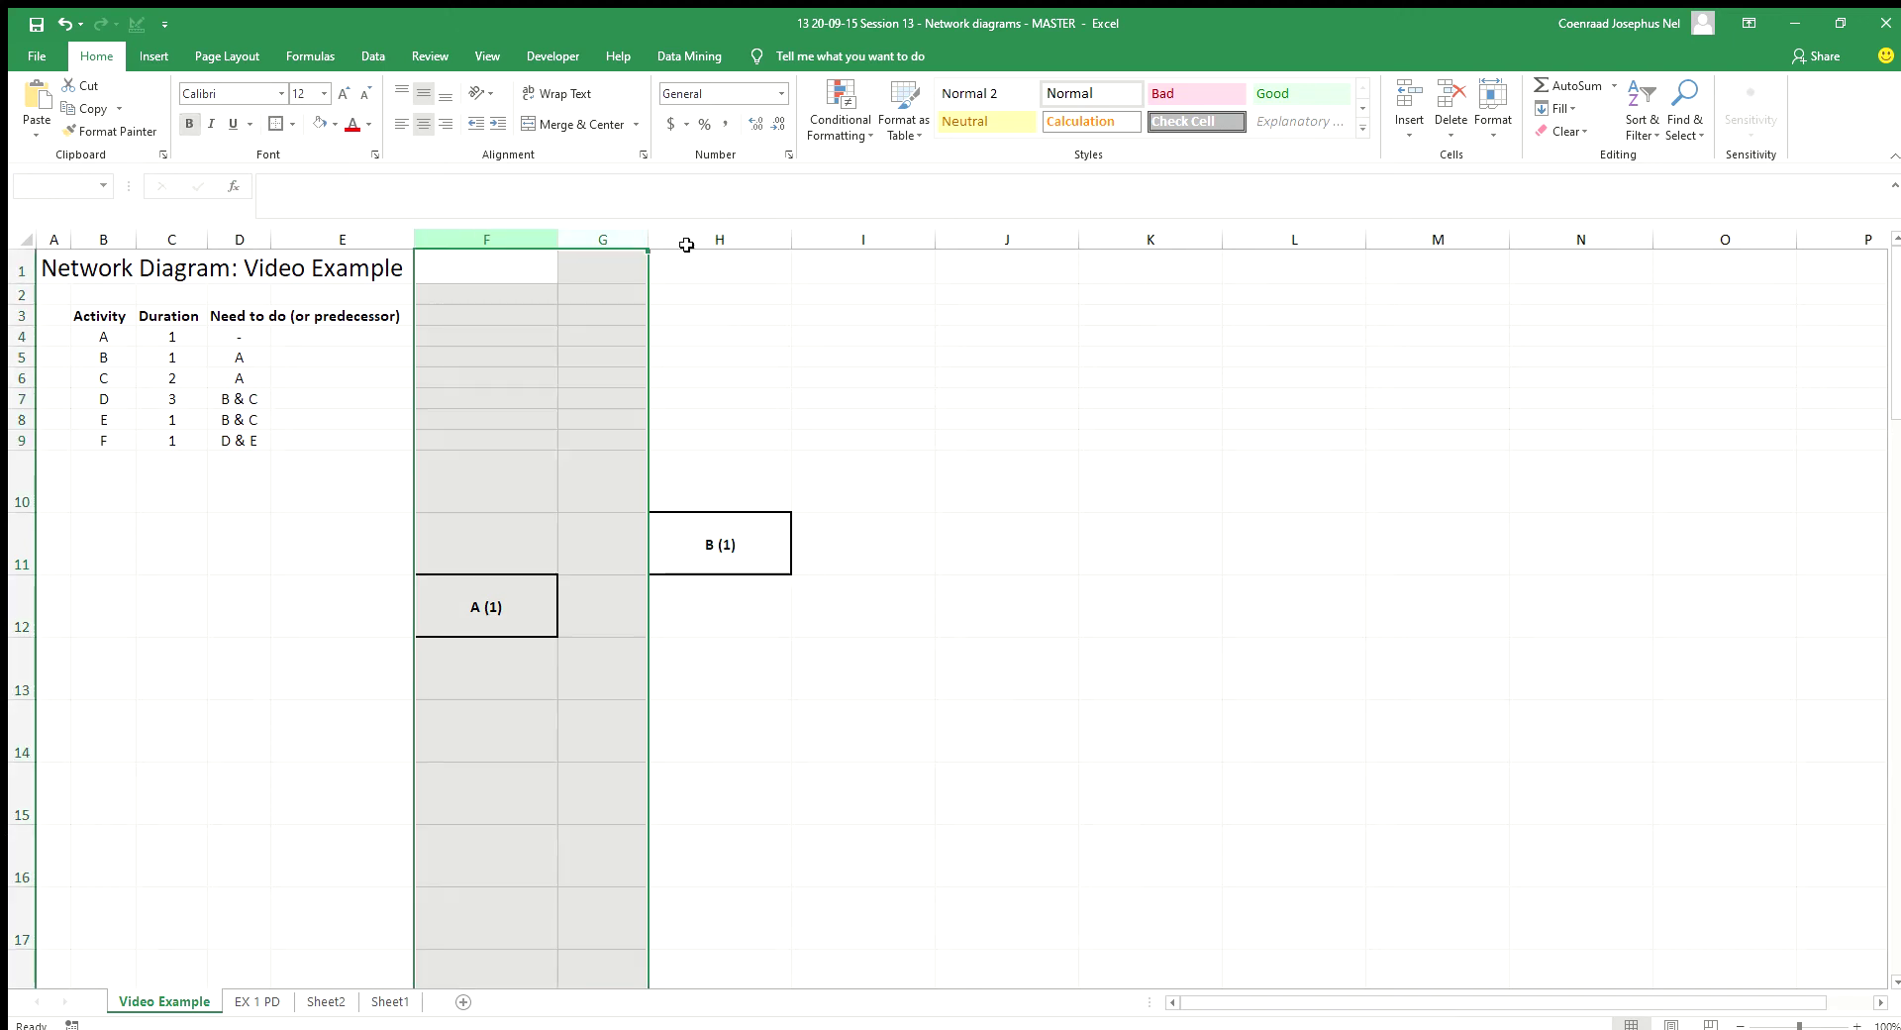
drag(525, 239, 1760, 245)
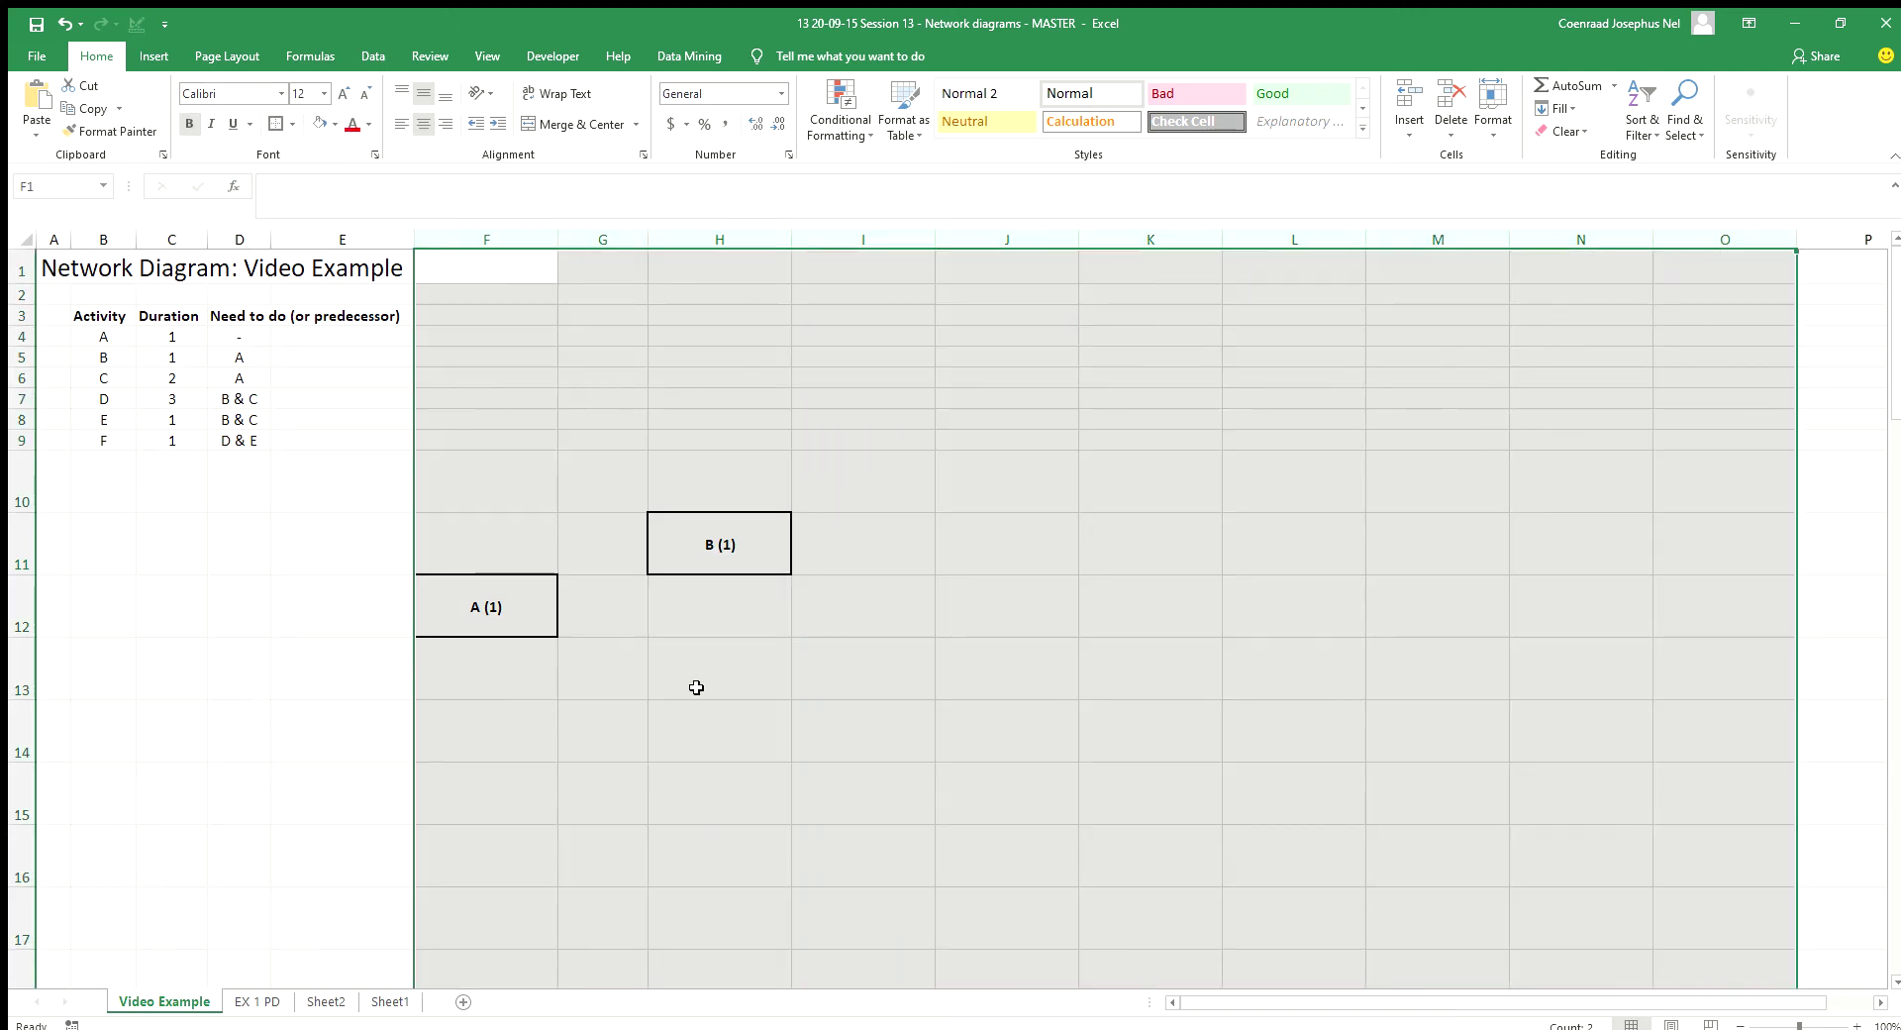
click(733, 680)
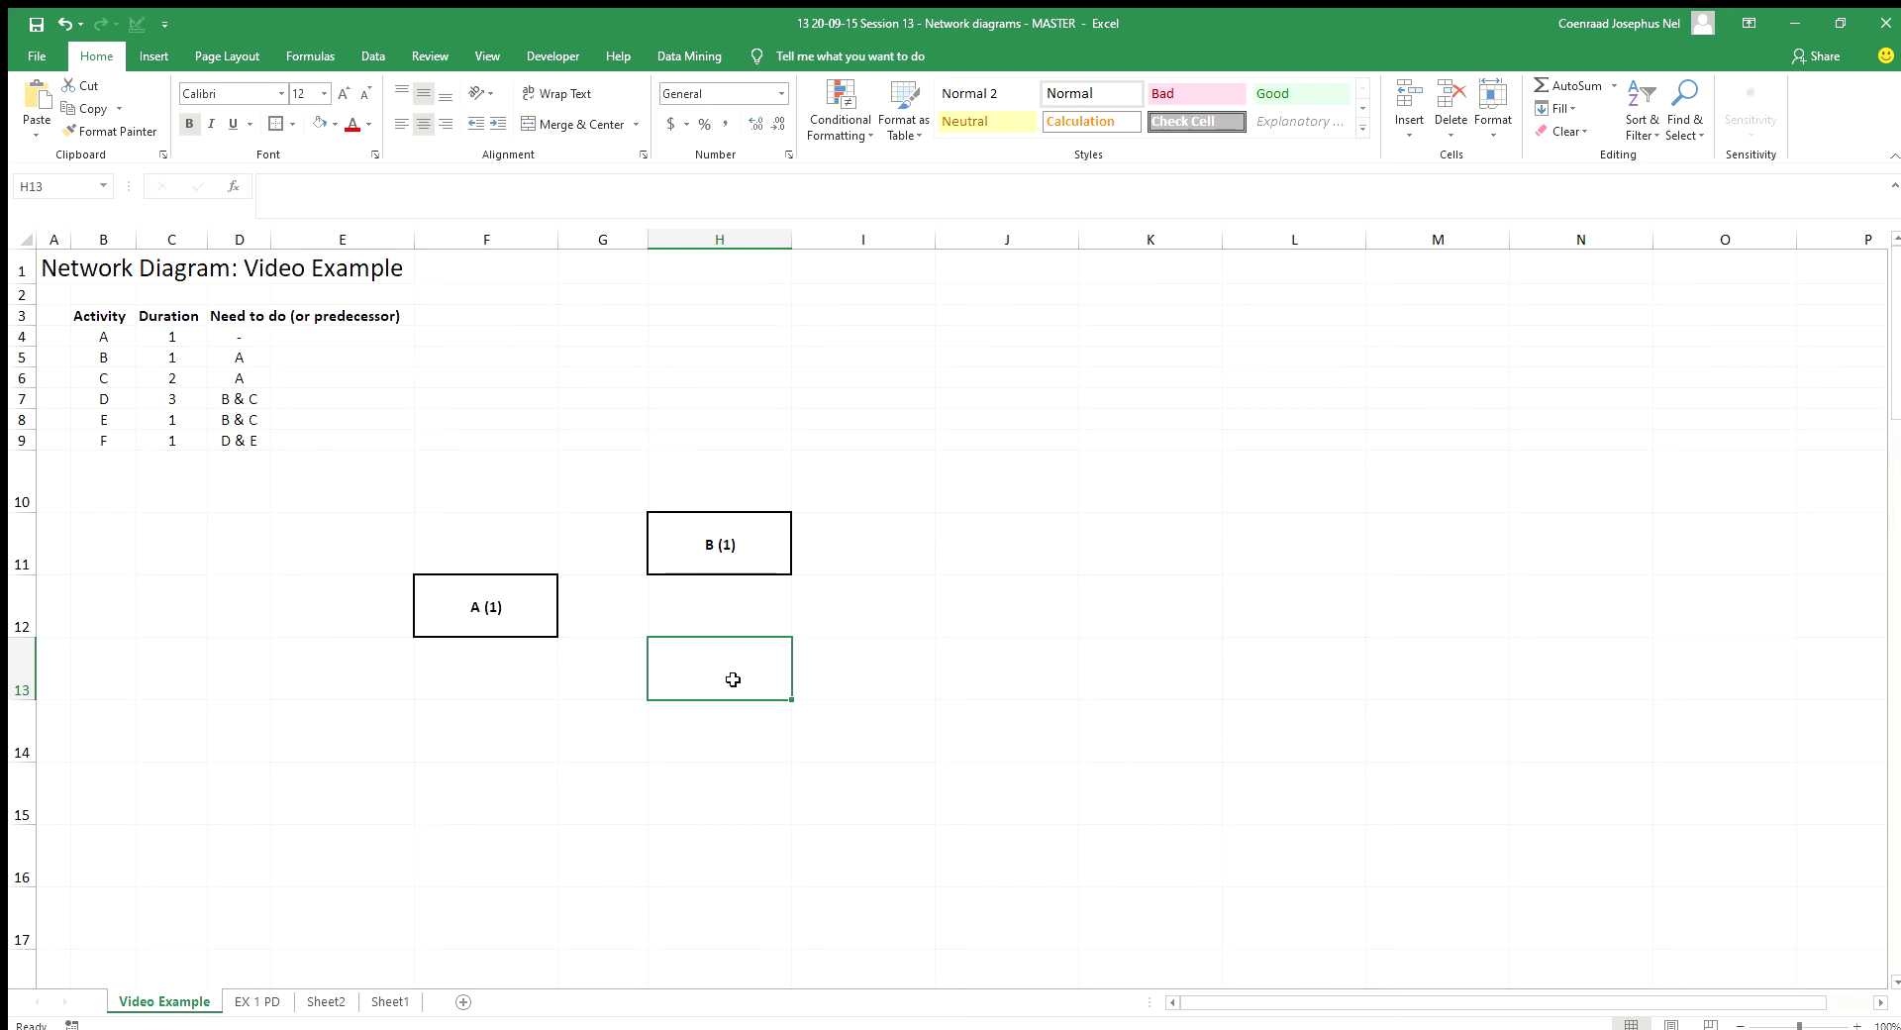
text(C)
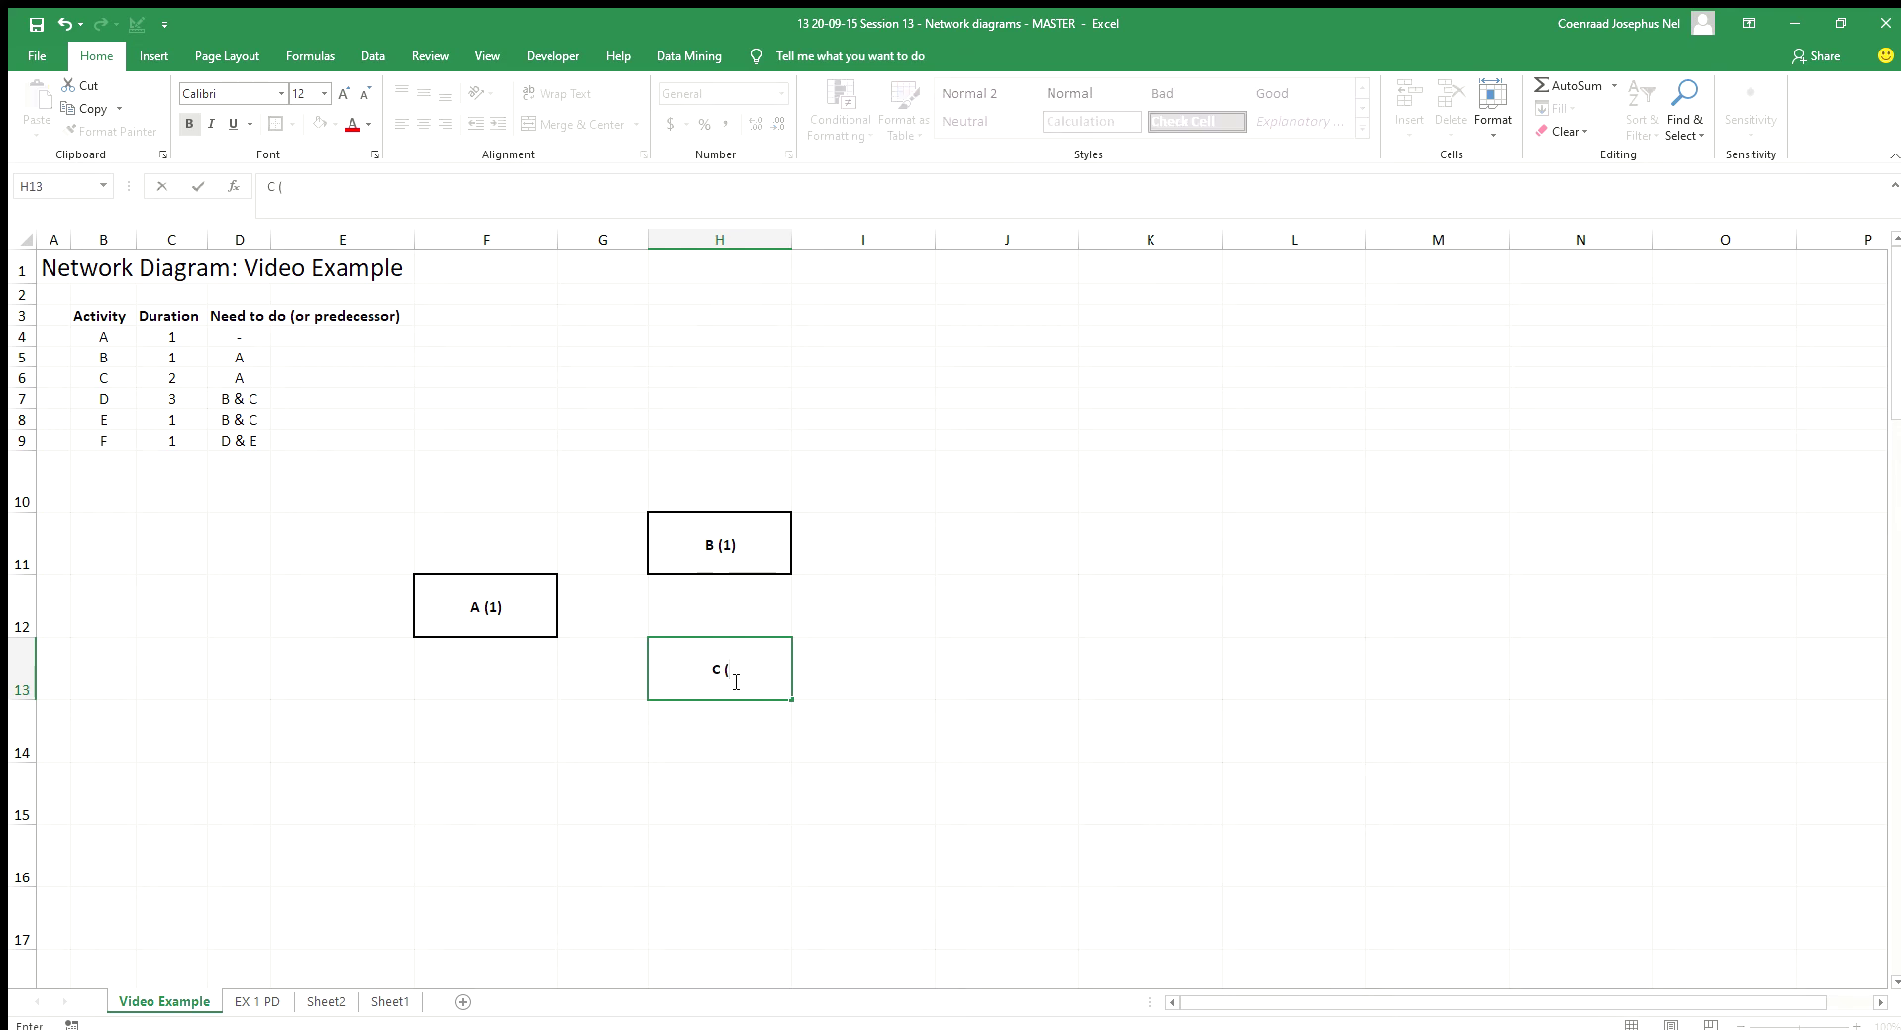
text( (2))
key(Return)
click(718, 678)
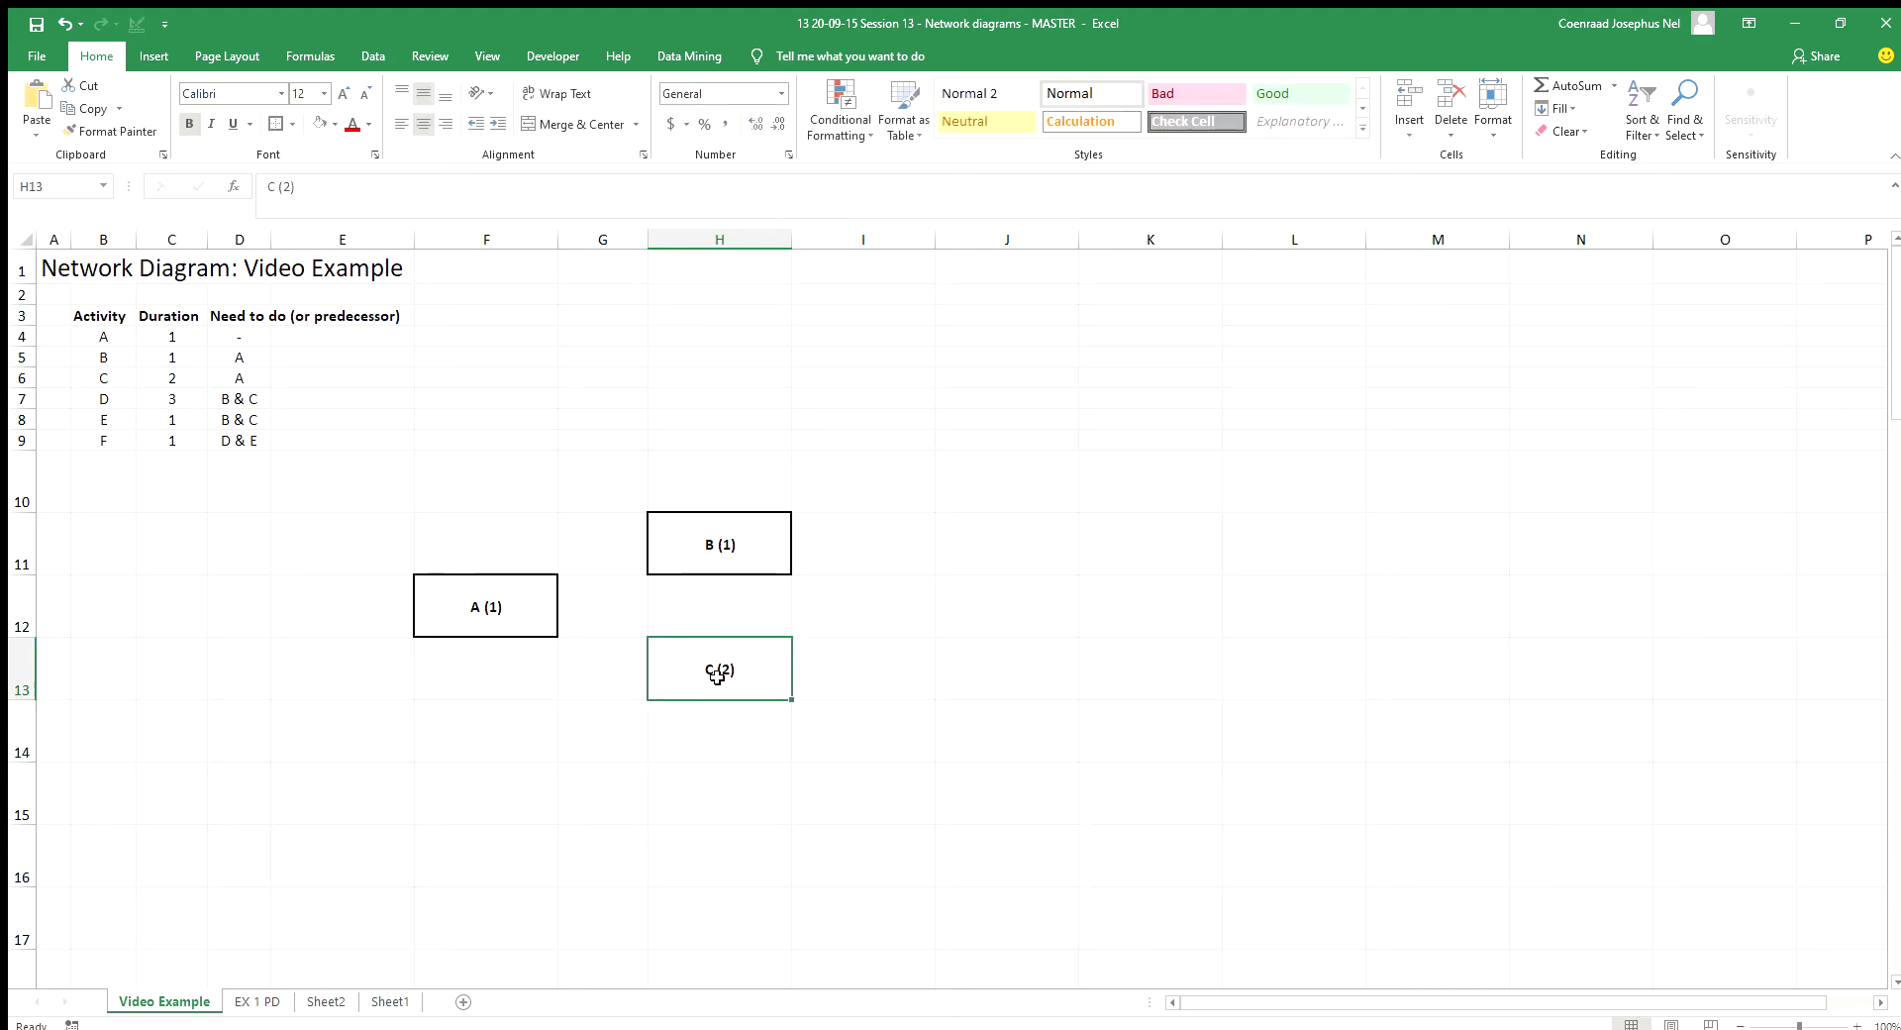
click(276, 123)
click(937, 784)
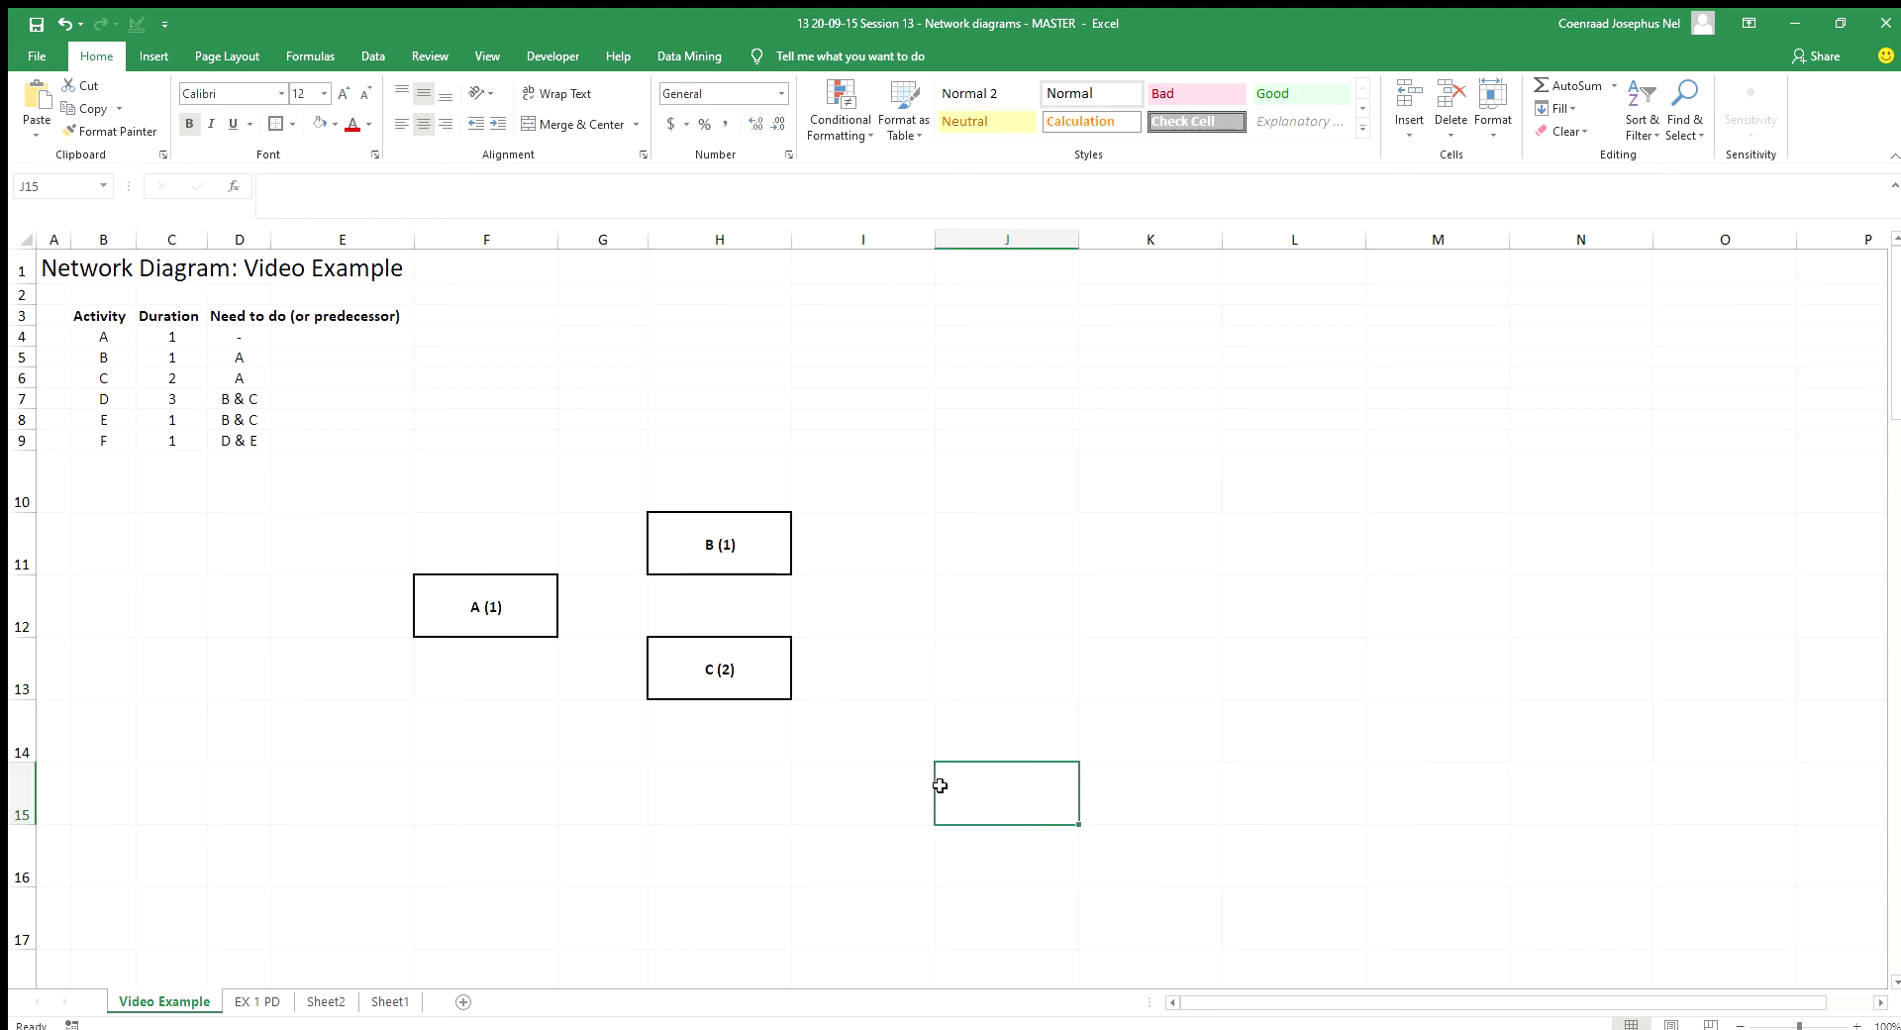
Step: Copy the arrow between the "Dig hole" and "Pour Concrete" boxes on Sheet2
click(389, 1001)
click(326, 1001)
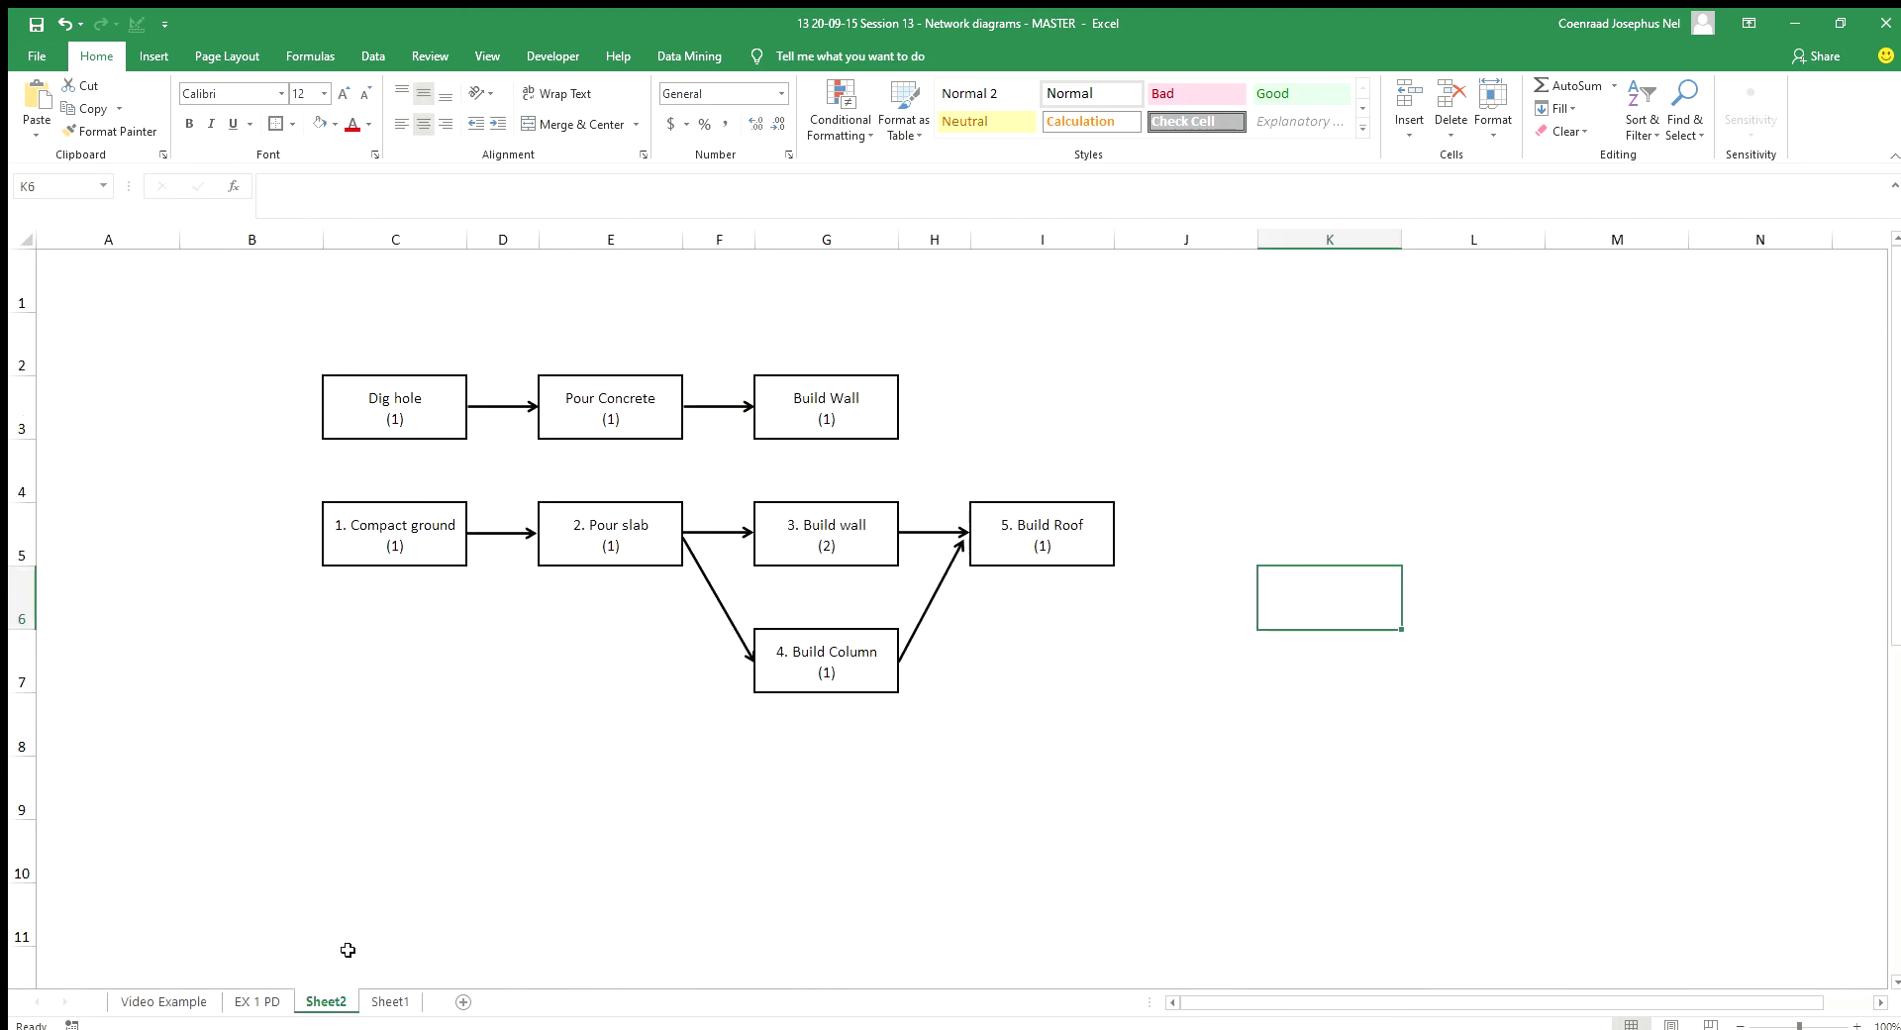
click(503, 406)
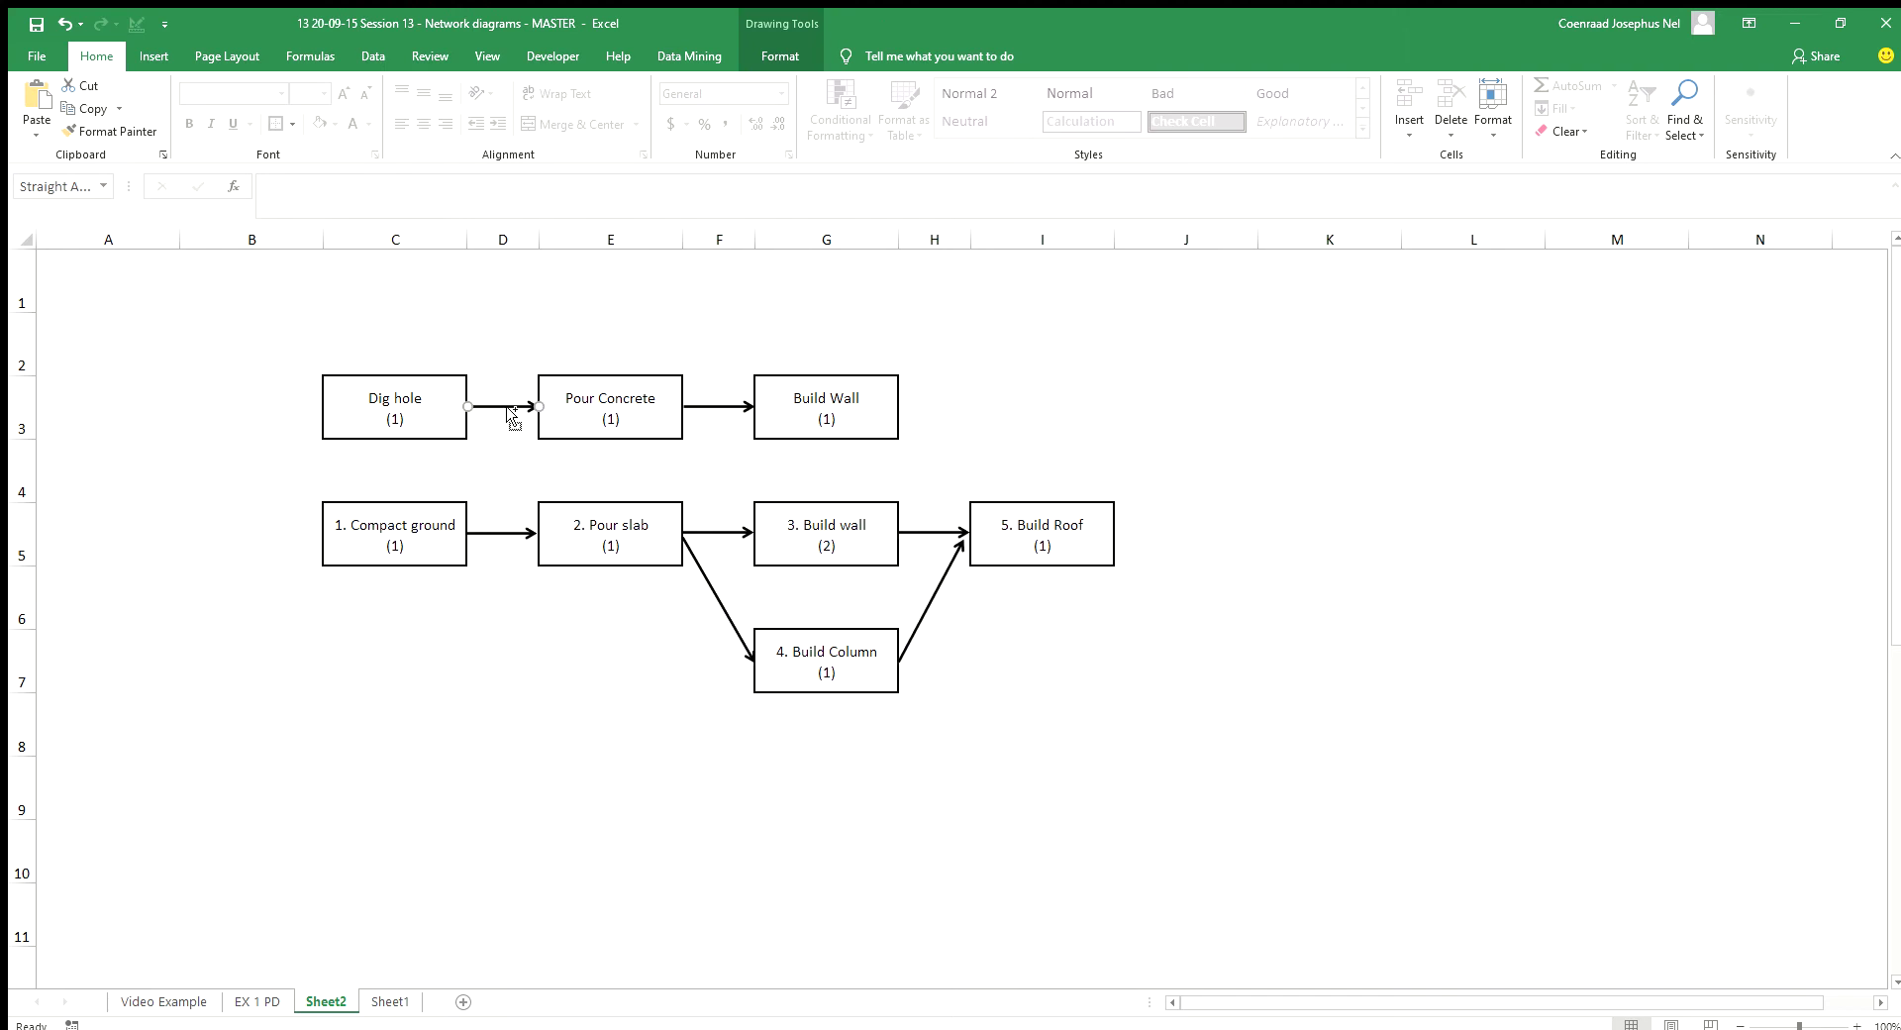
Step: Paste the copied arrow on the Video Example sheet and place it so it starts at the A (1) box's right edge
click(203, 1001)
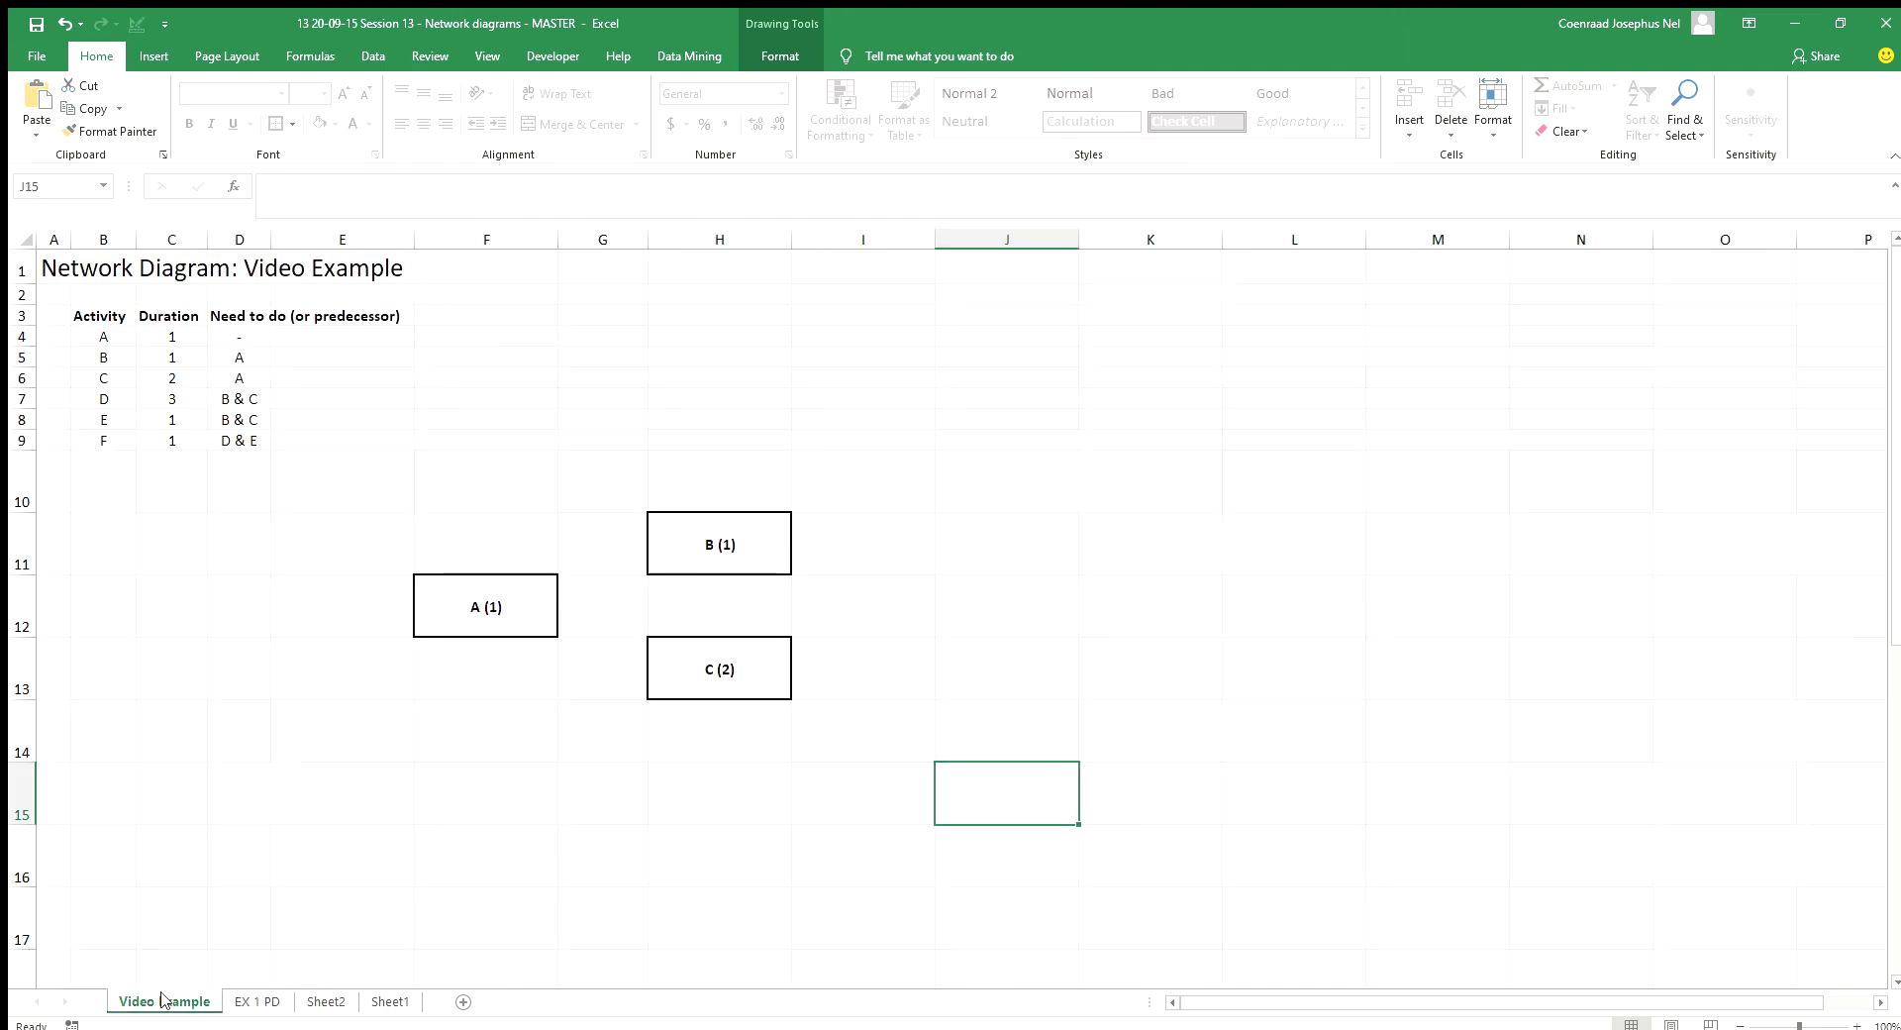
click(494, 535)
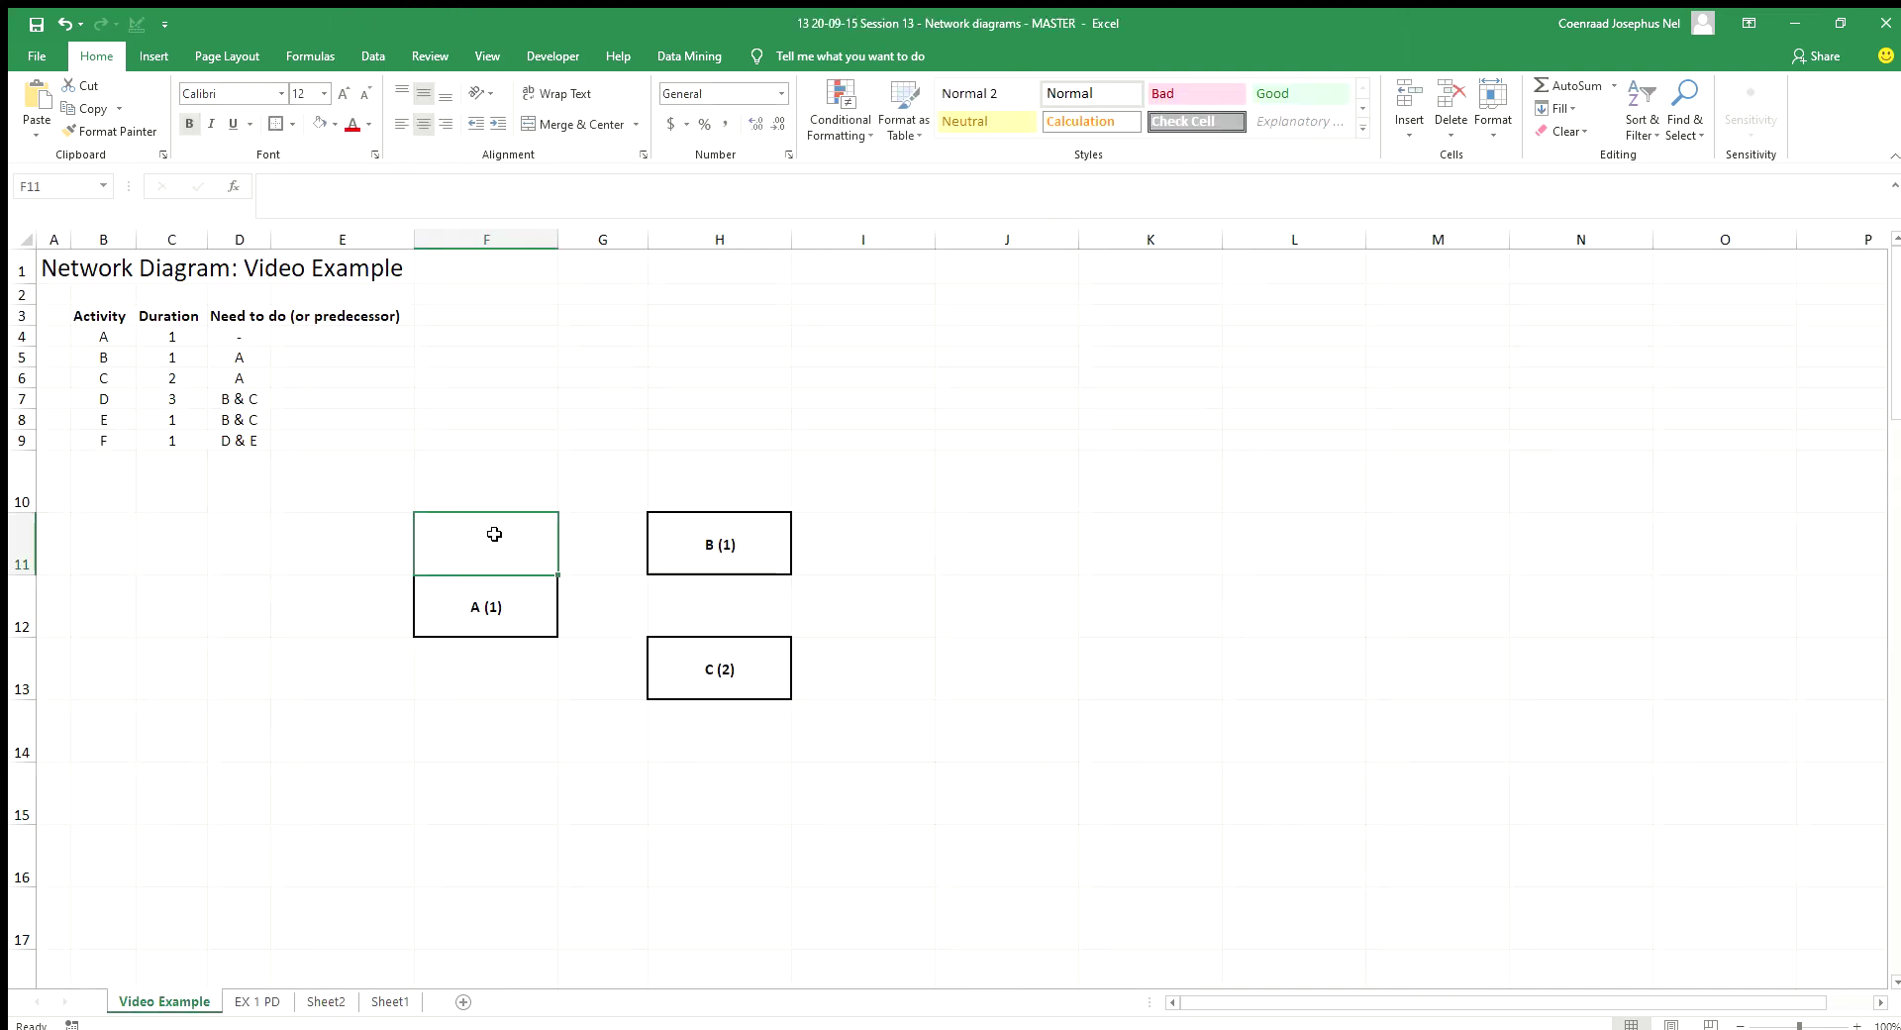
key(ctrl+v)
drag(467, 514, 604, 605)
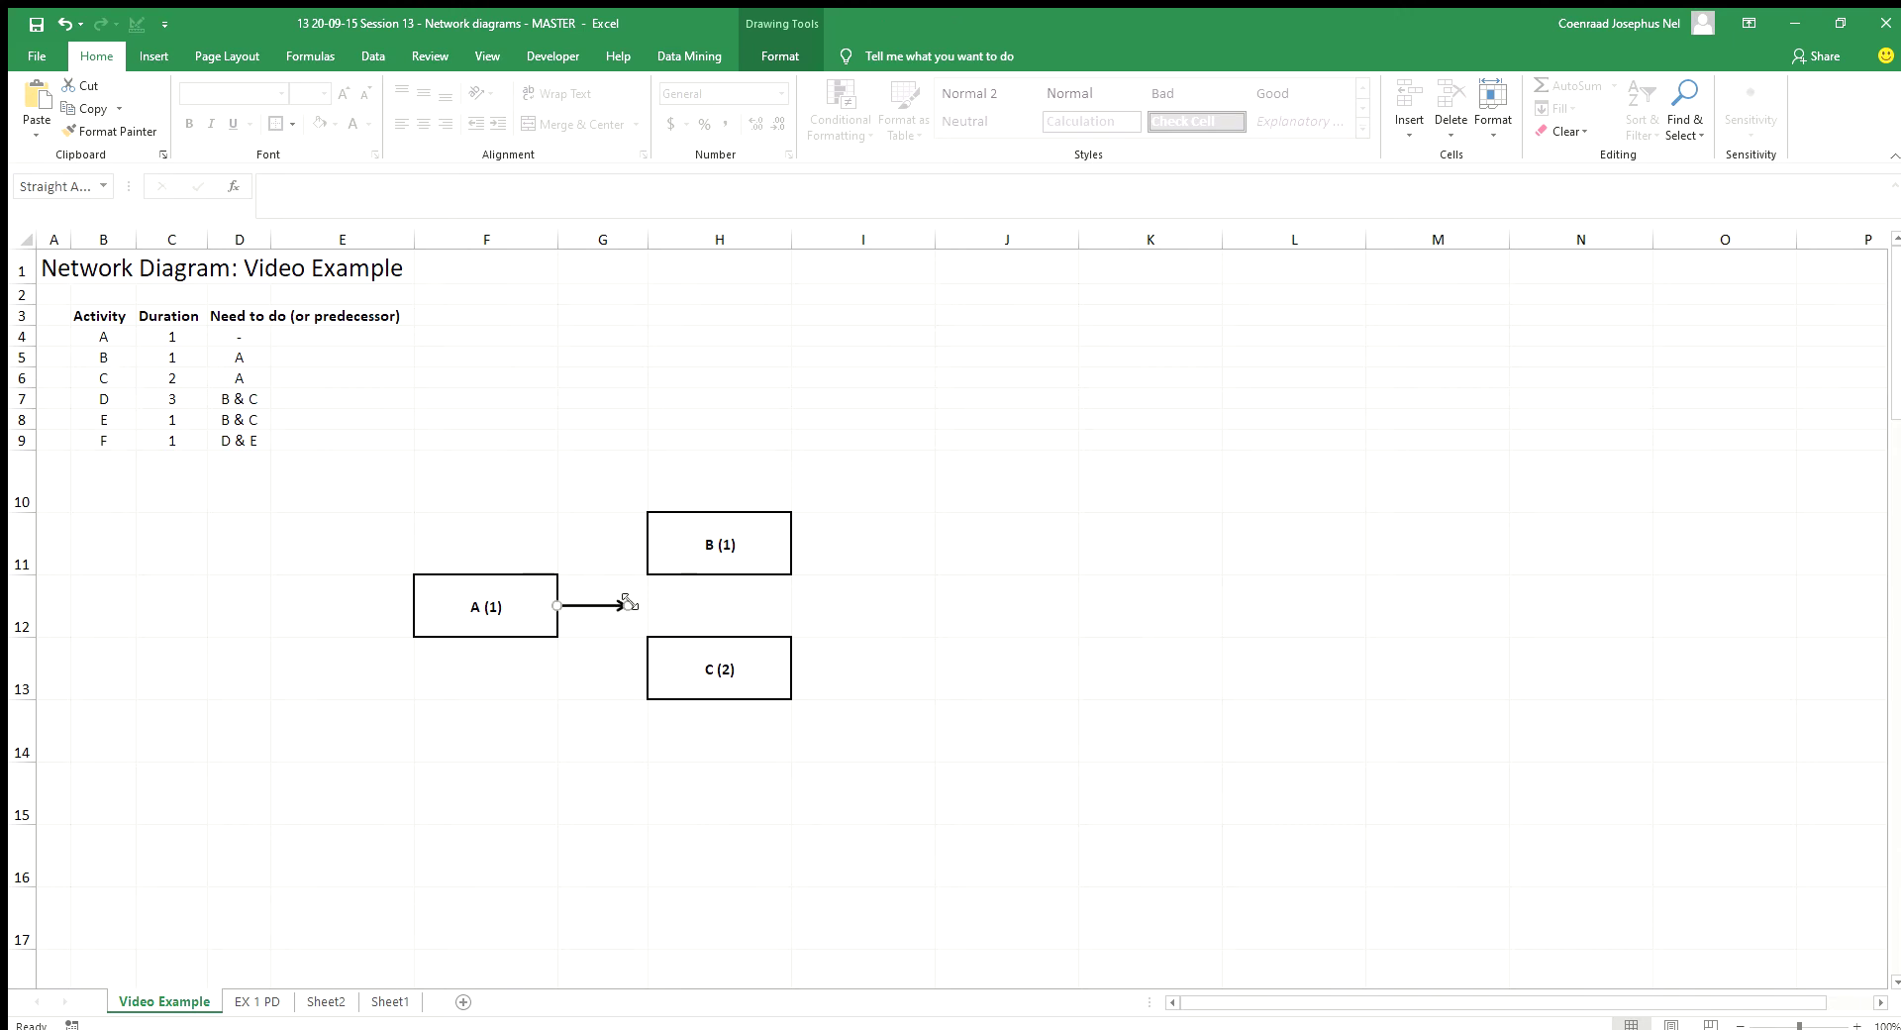
Step: Point the arrow from A (1) to the B (1) box and add a duplicate arrow from A (1) to the C (2) box
drag(630, 605, 644, 543)
key(ctrl+d)
mouse_move(626, 594)
mouse_down()
mouse_move(606, 584)
mouse_move(637, 579)
mouse_move(620, 579)
mouse_move(642, 679)
mouse_up()
click(652, 783)
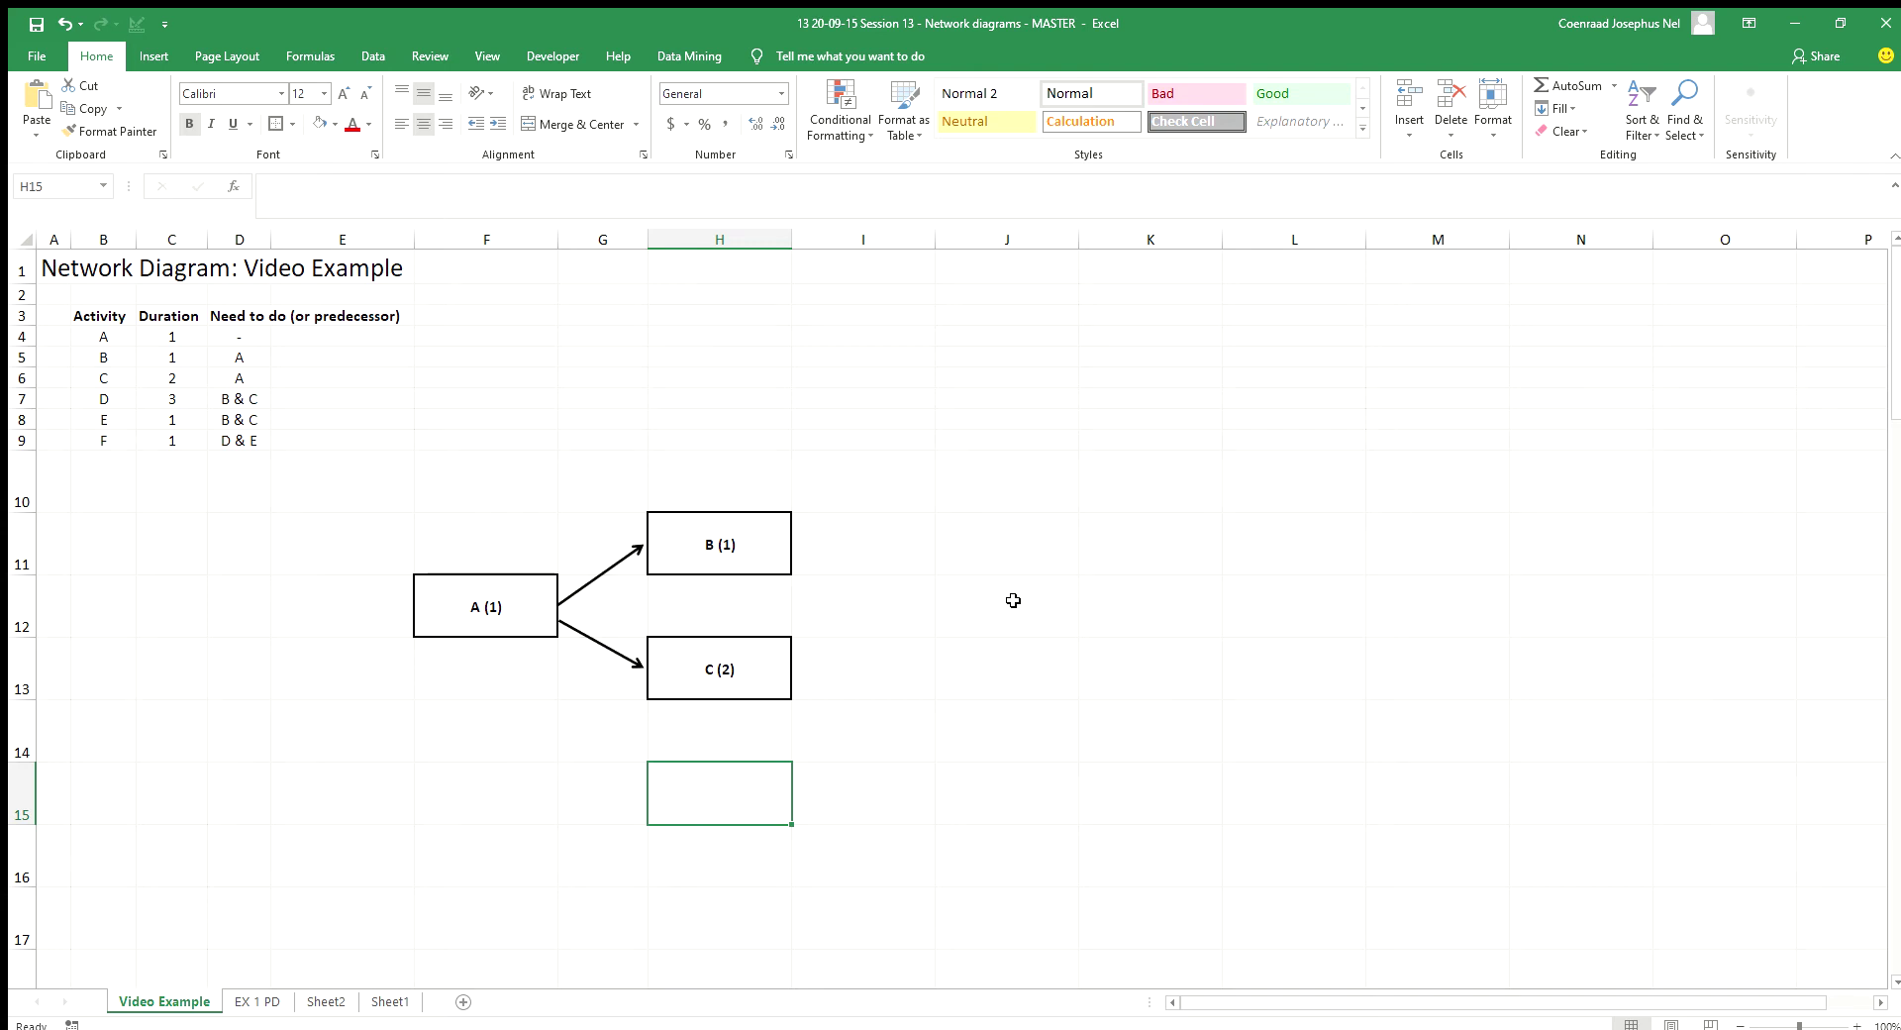
Step: Add an outlined box reading "D (3)" in J11
click(1009, 549)
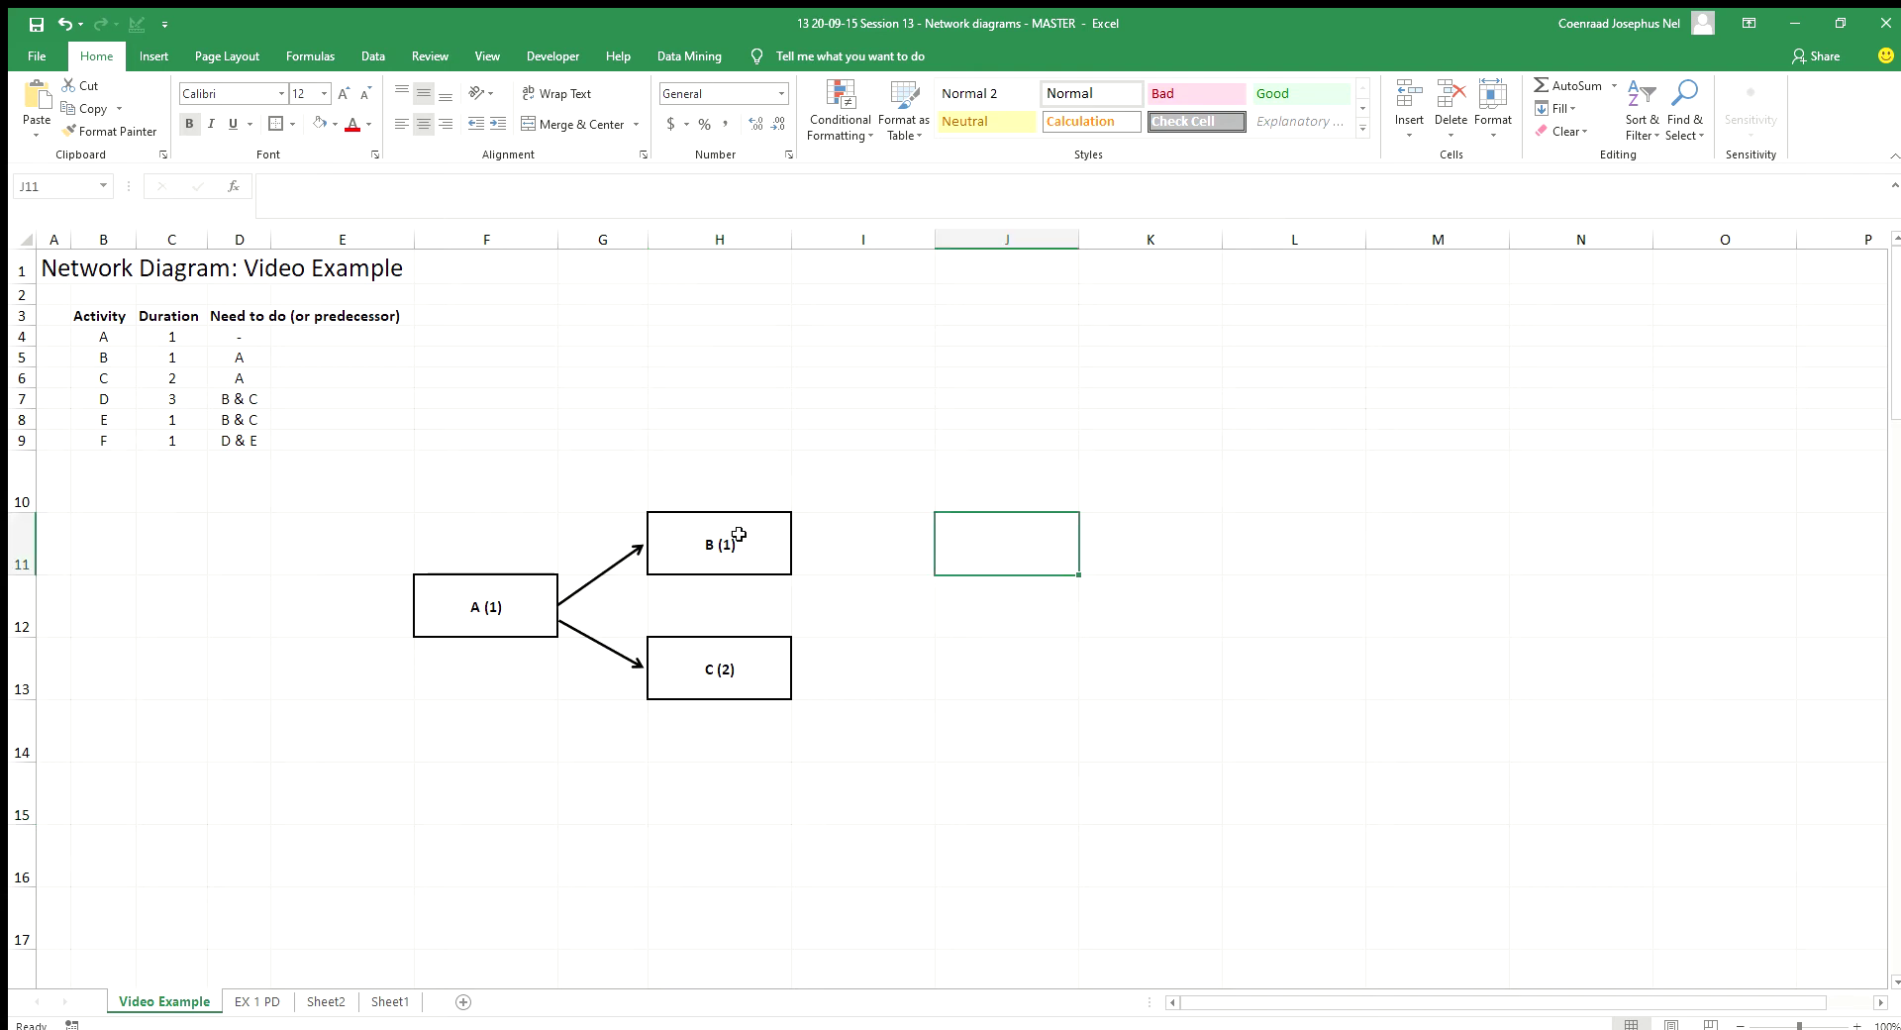
text(D)
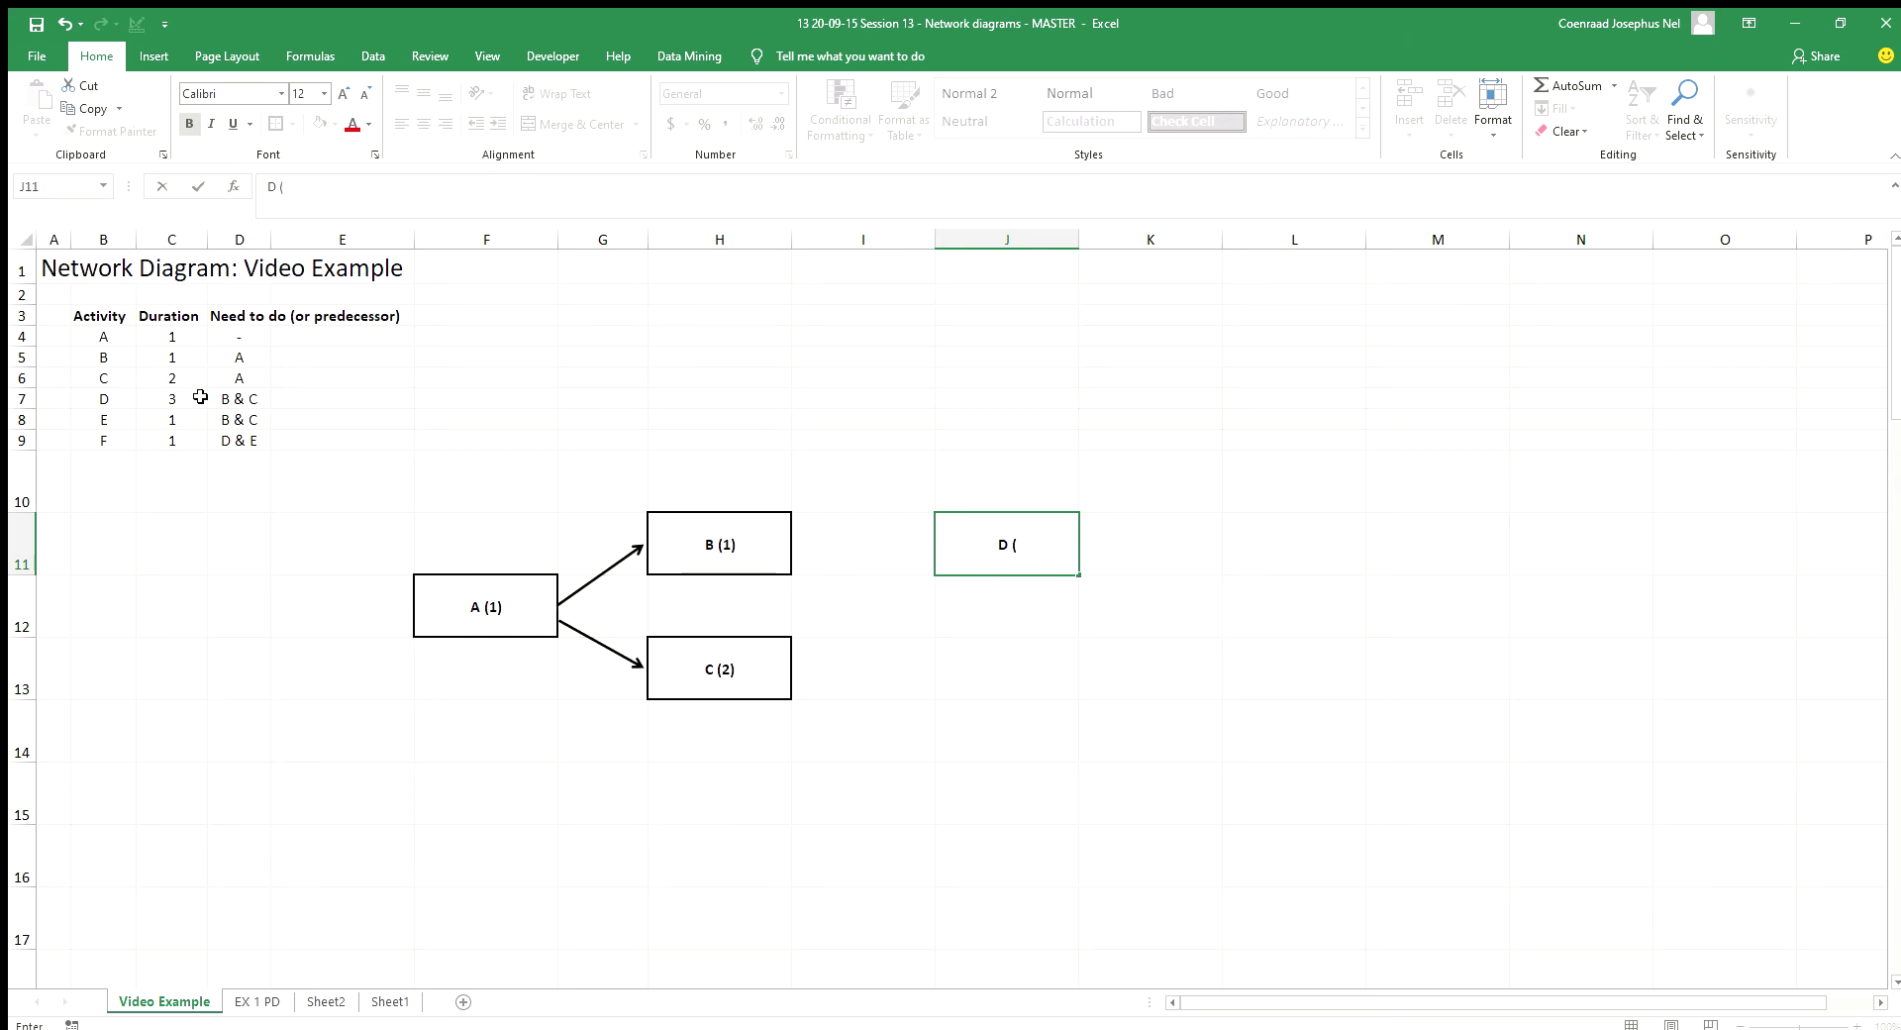
text( (3))
key(ctrl+Return)
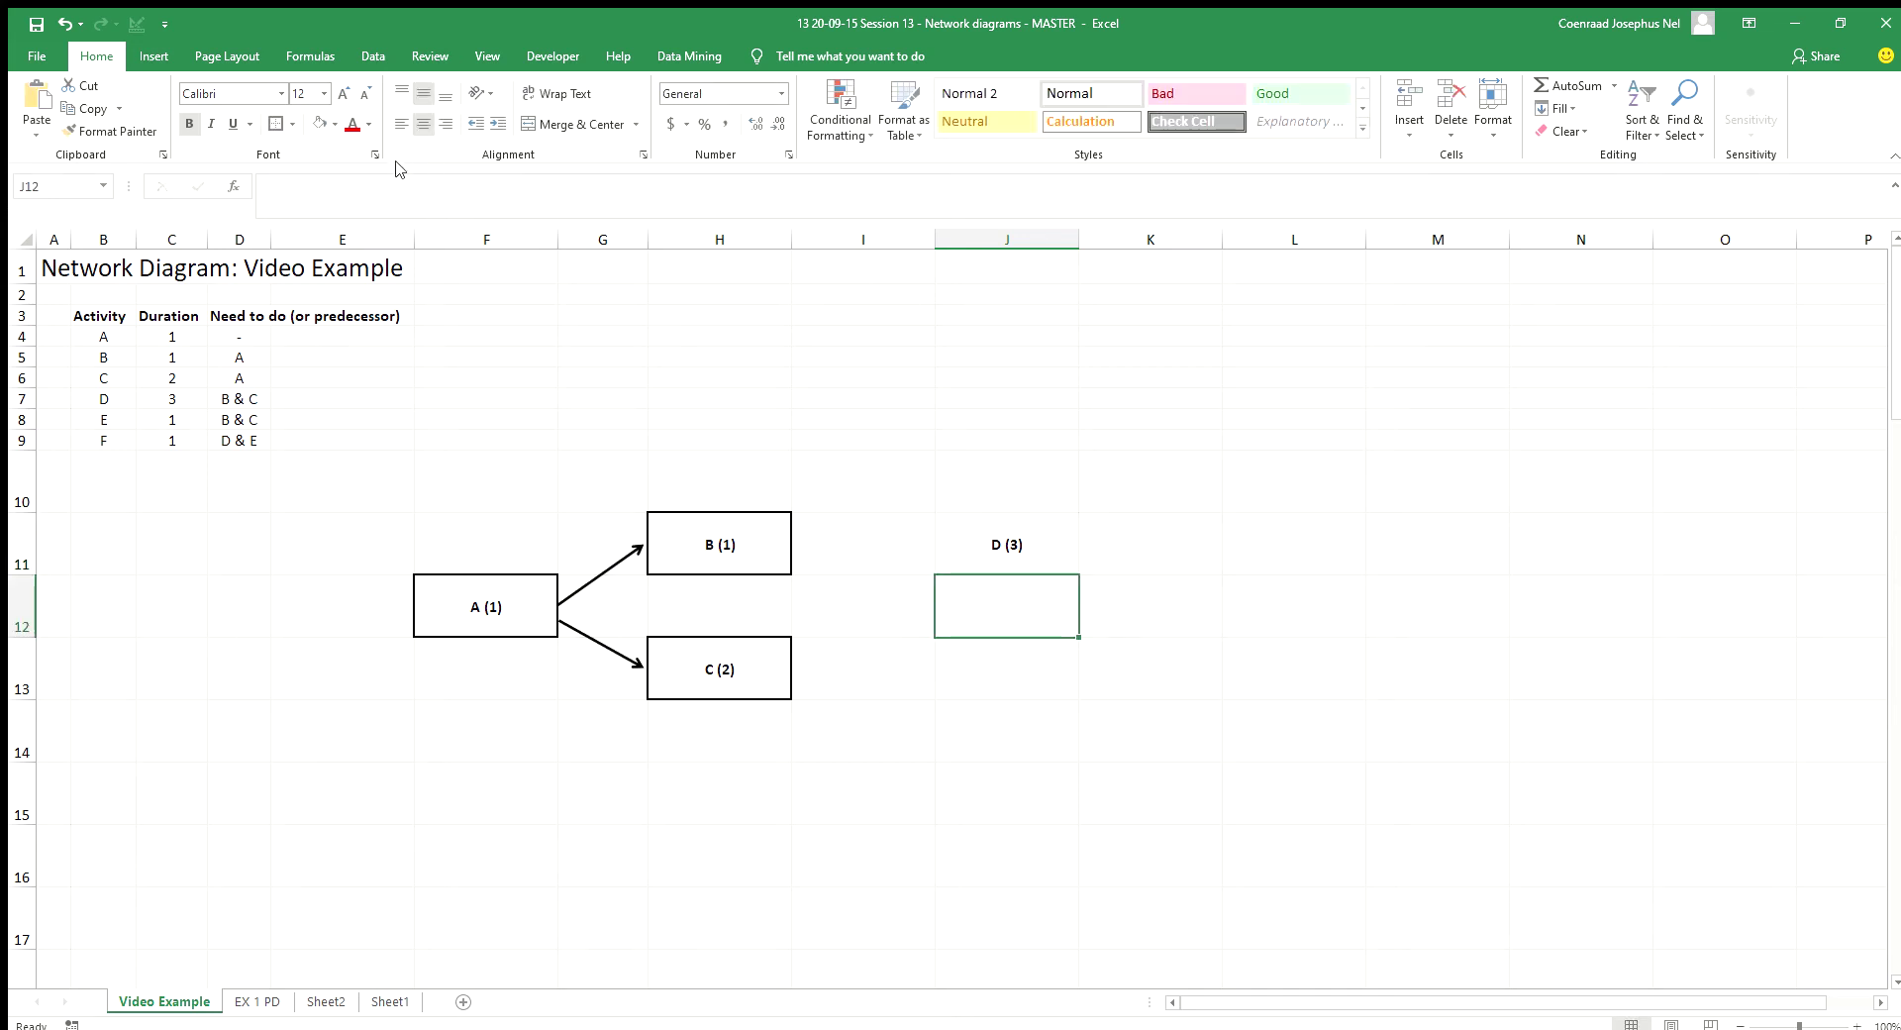
click(884, 399)
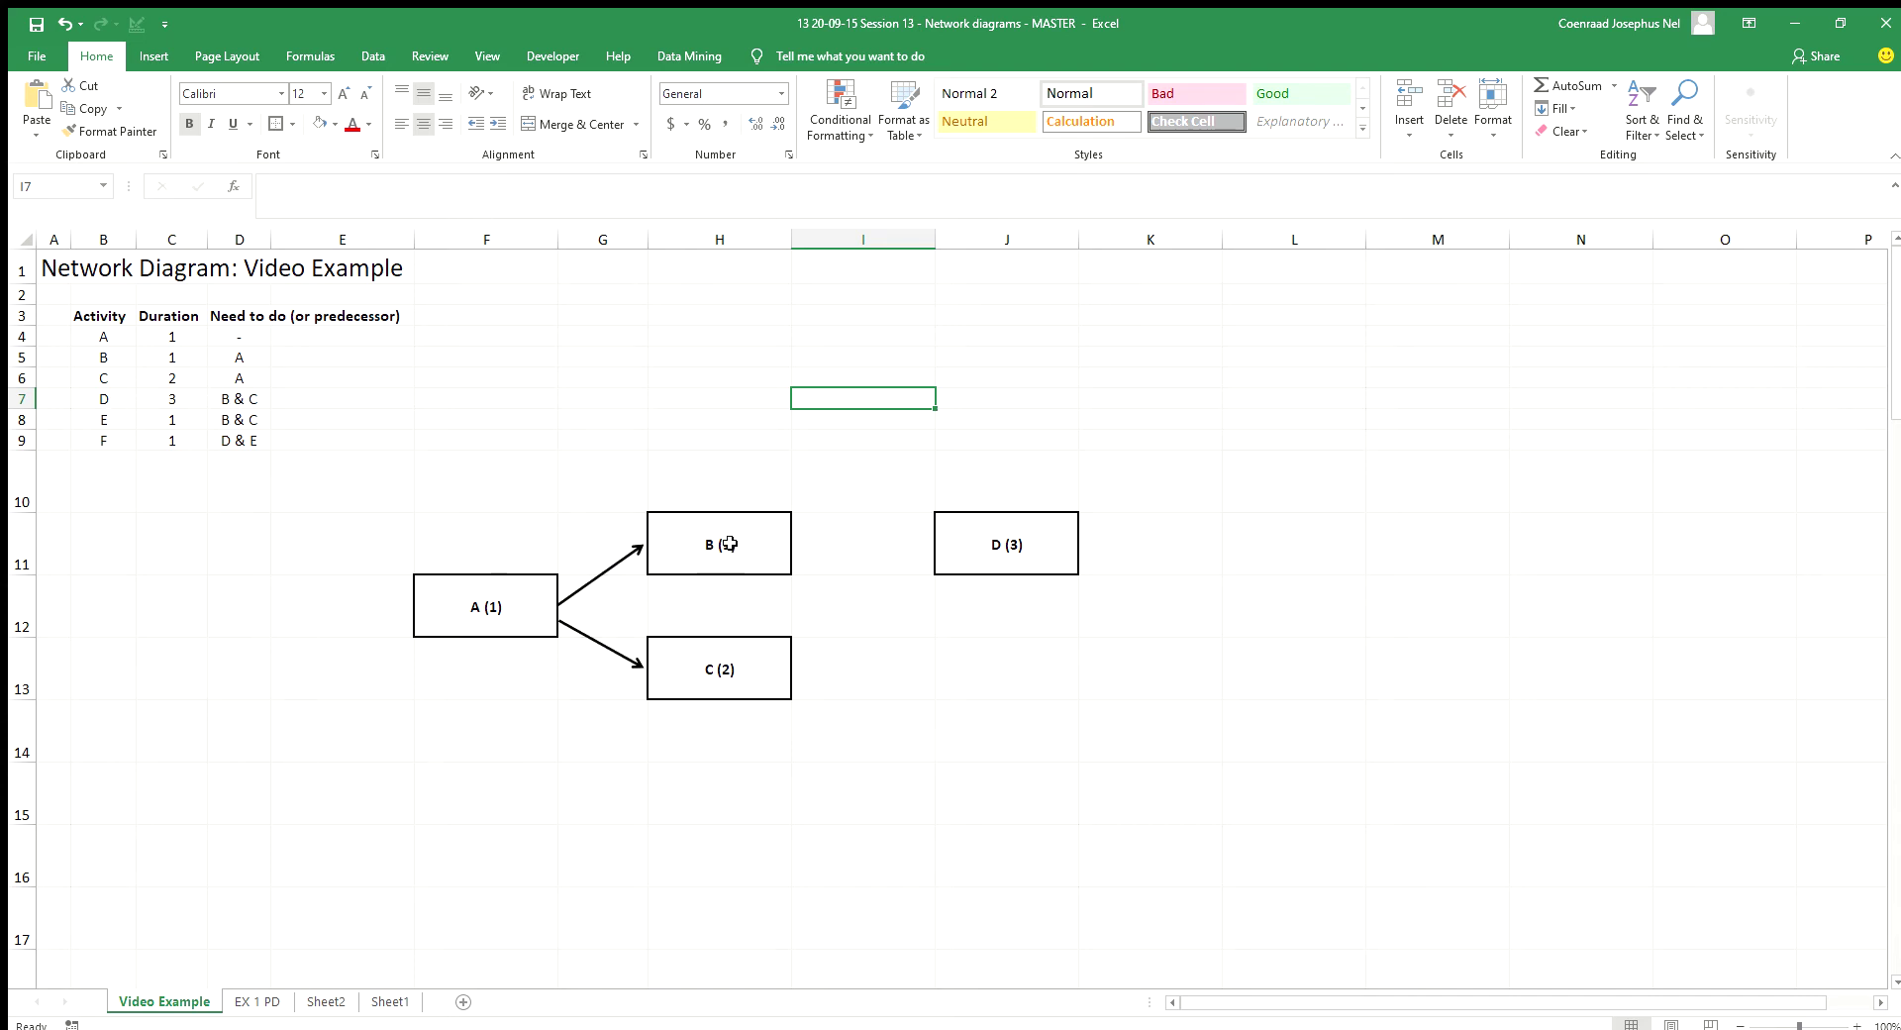
Step: Add copied arrows from the B (1) box to D (3) and from the C (2) box to D (3)
click(615, 563)
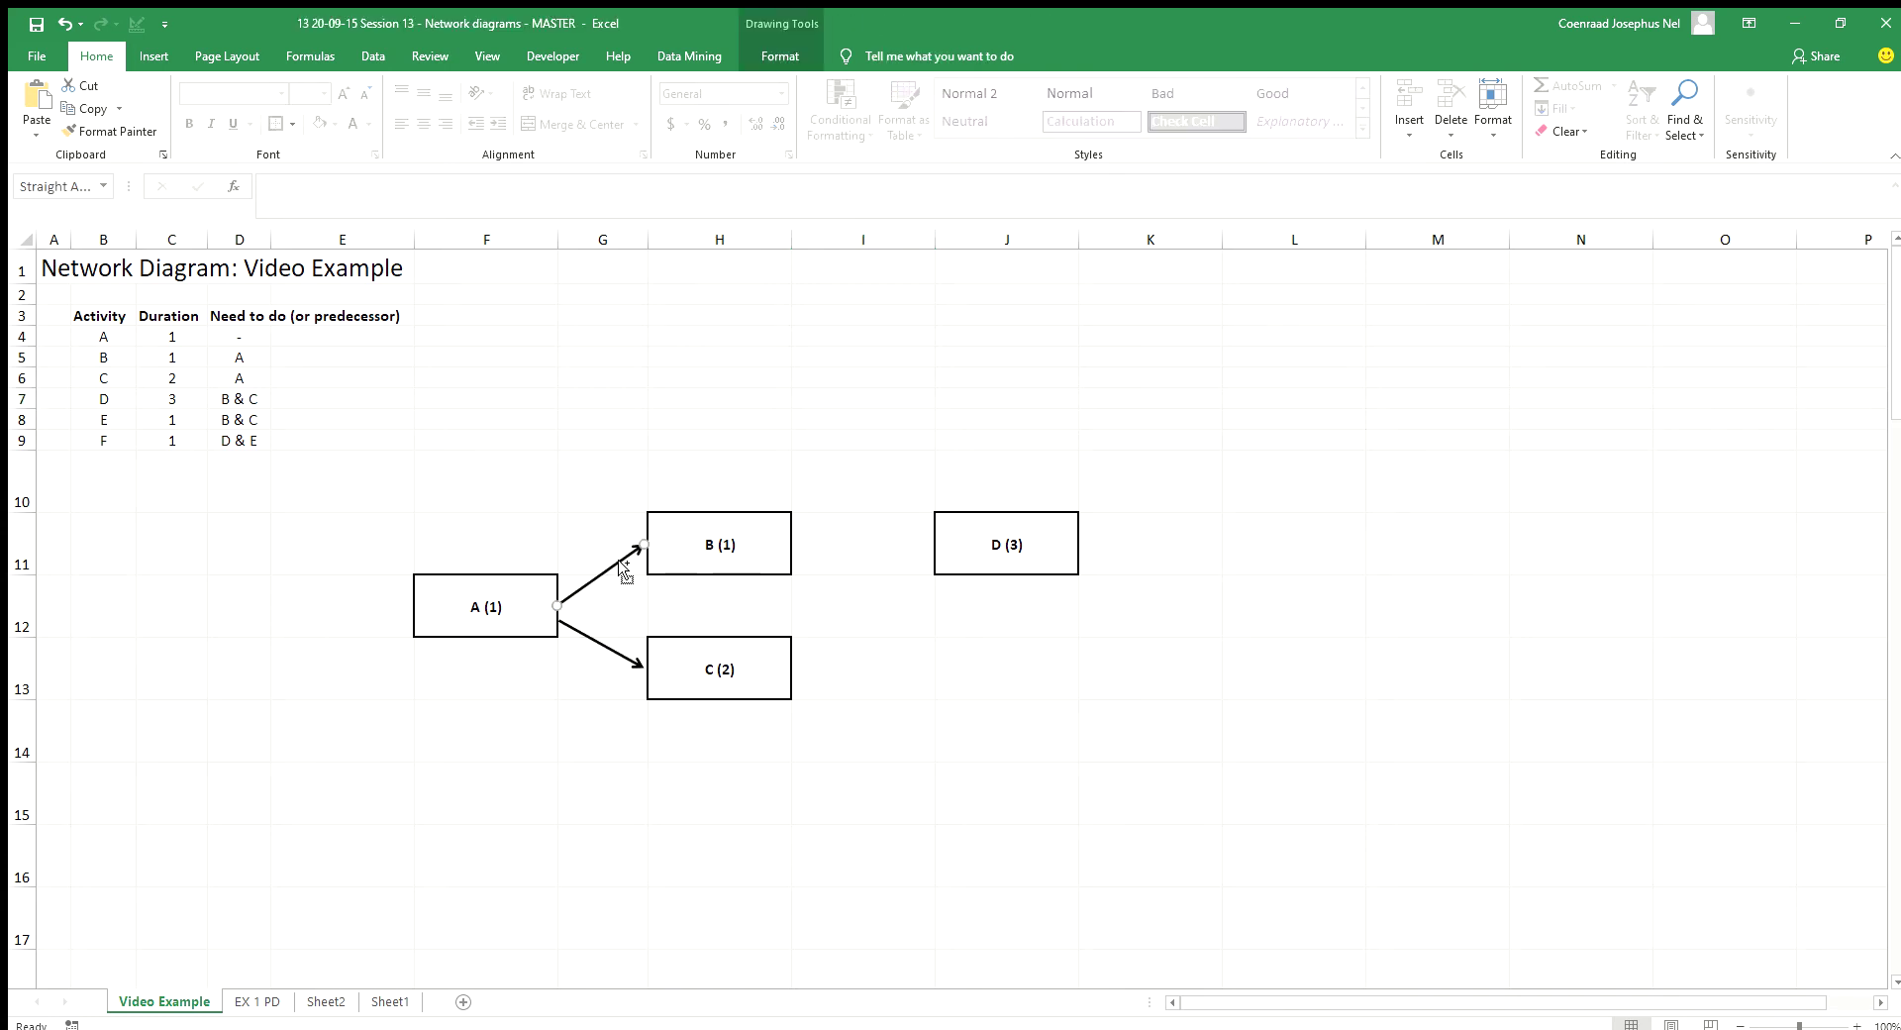
drag(624, 566, 941, 544)
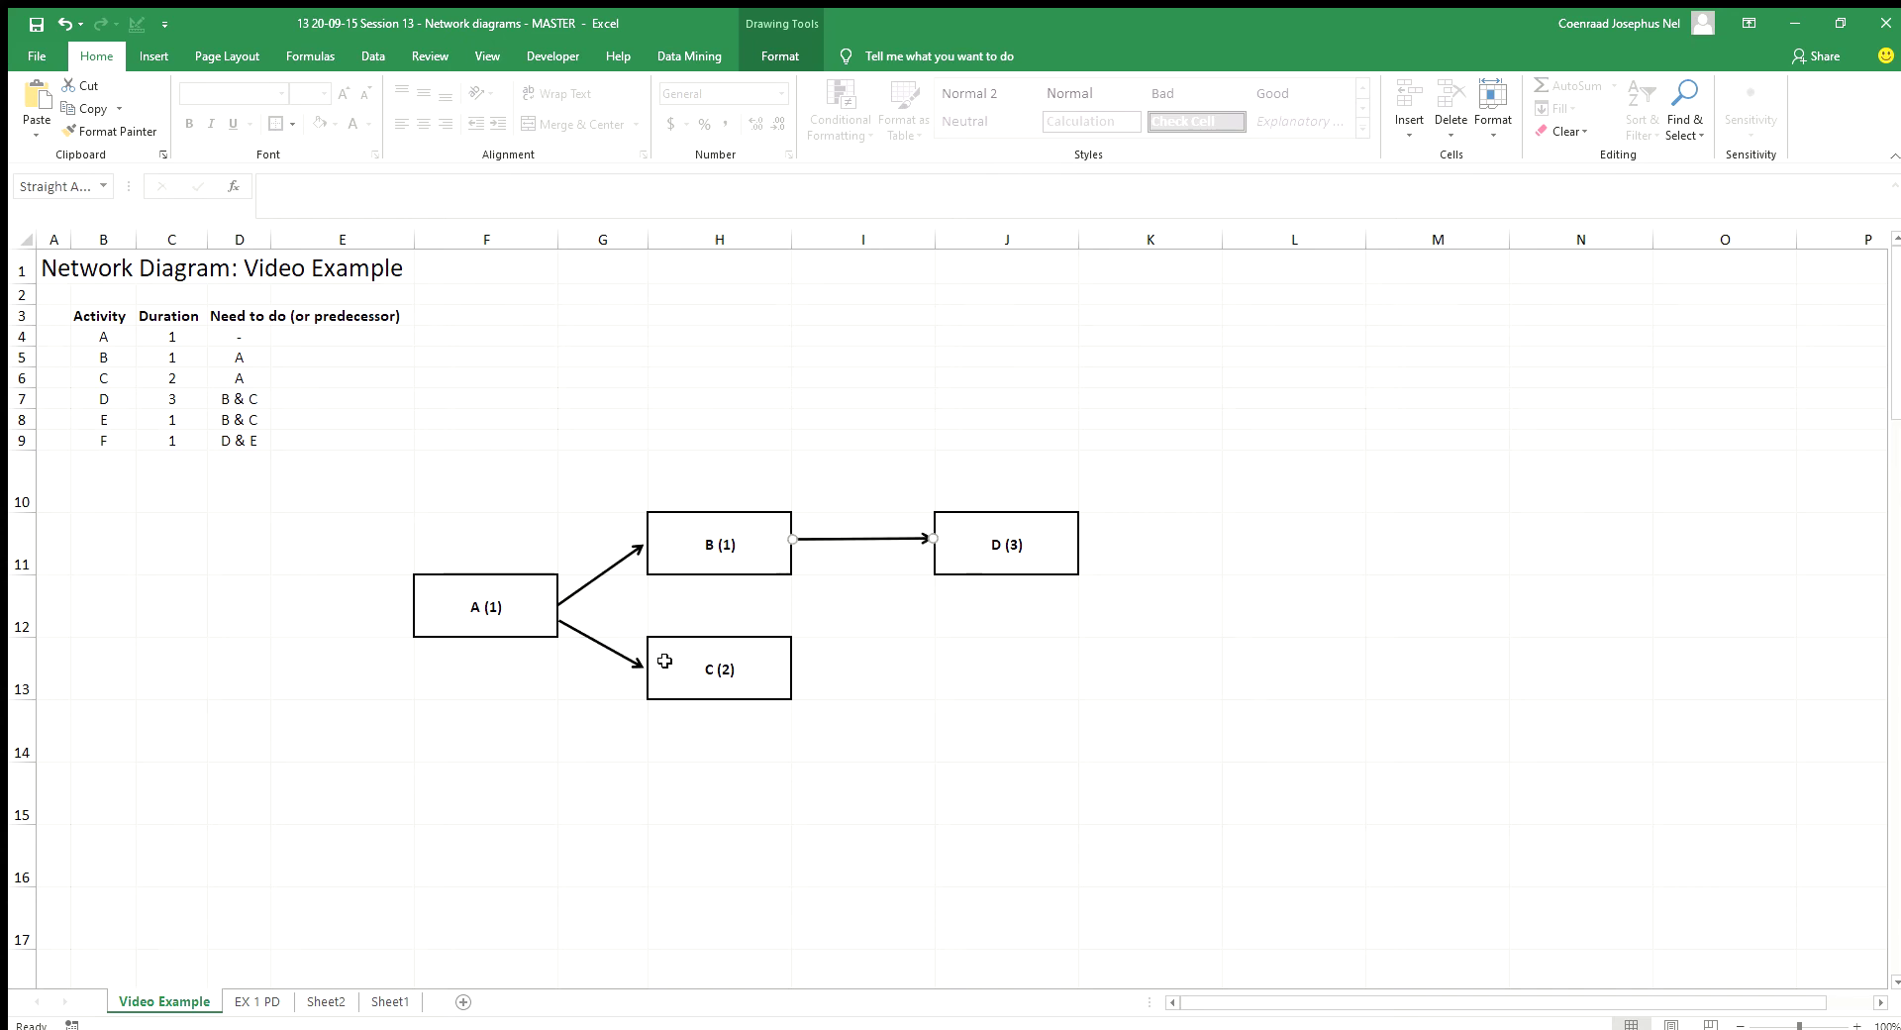
key(ctrl+v)
drag(807, 593, 808, 658)
drag(878, 606, 912, 551)
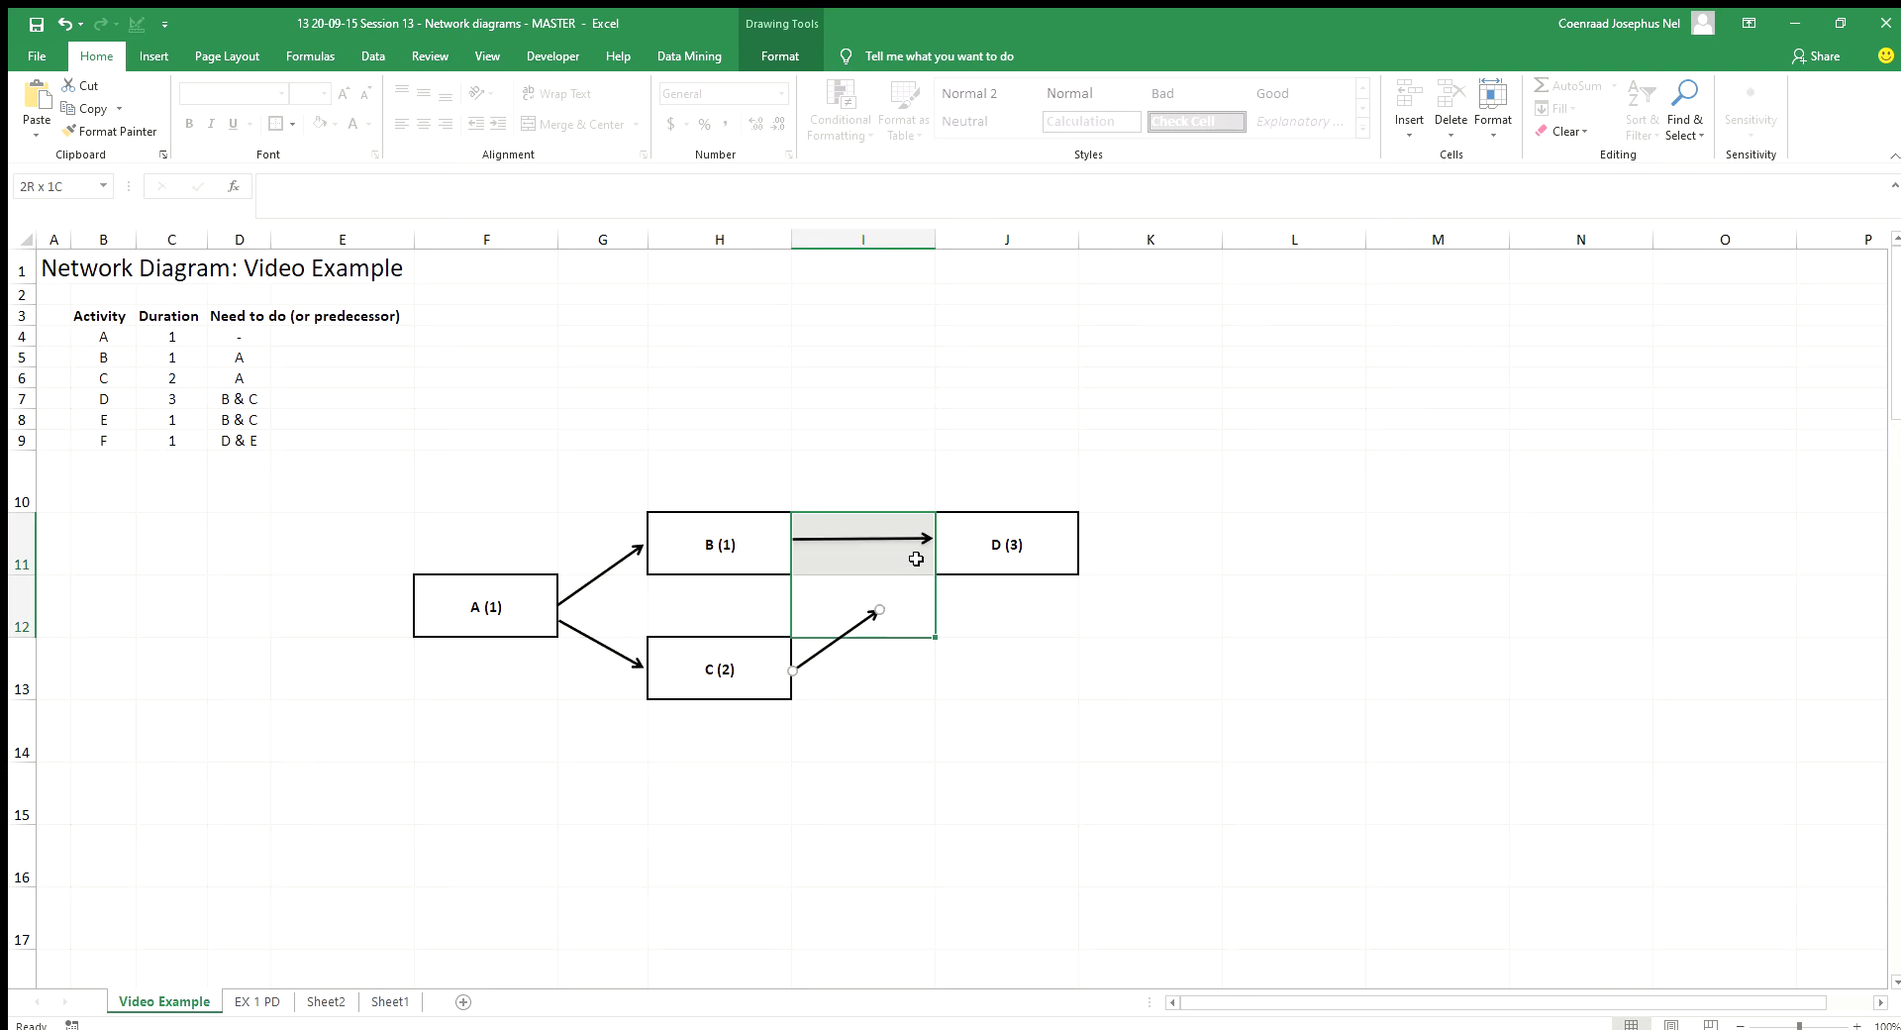
click(867, 683)
click(875, 613)
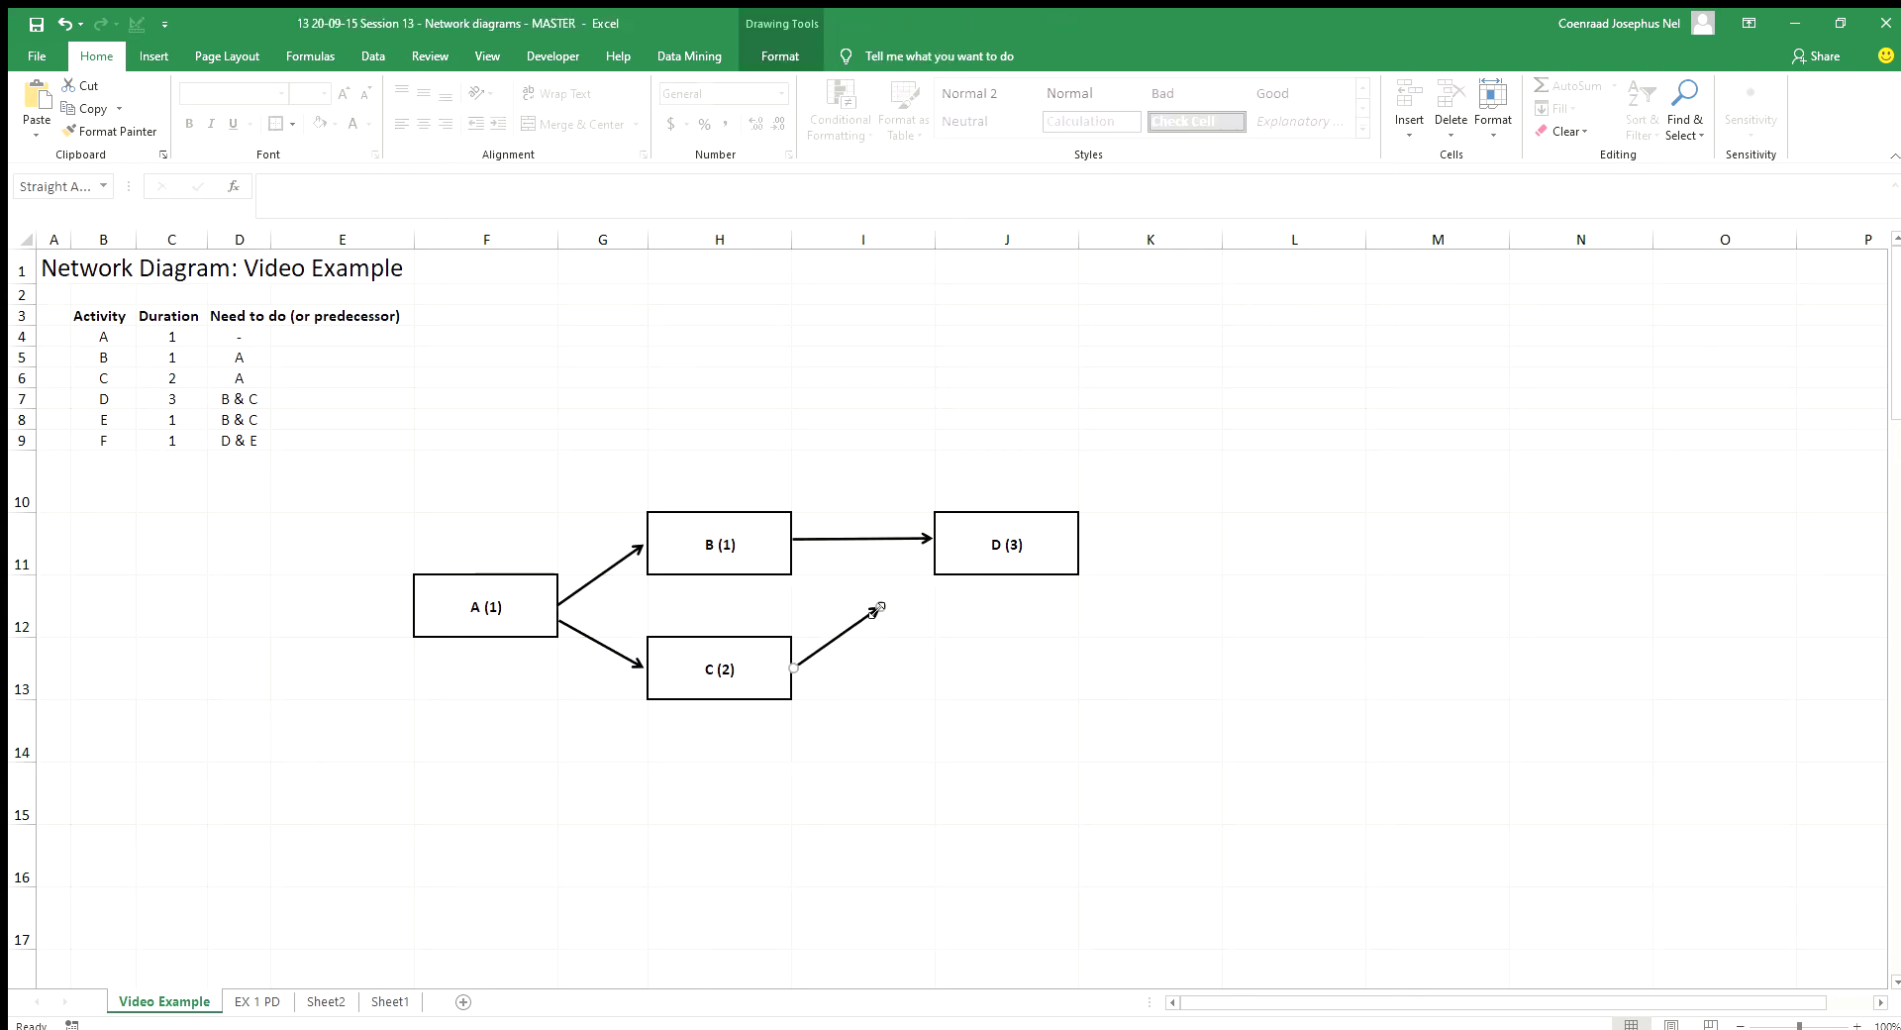
drag(878, 607, 922, 551)
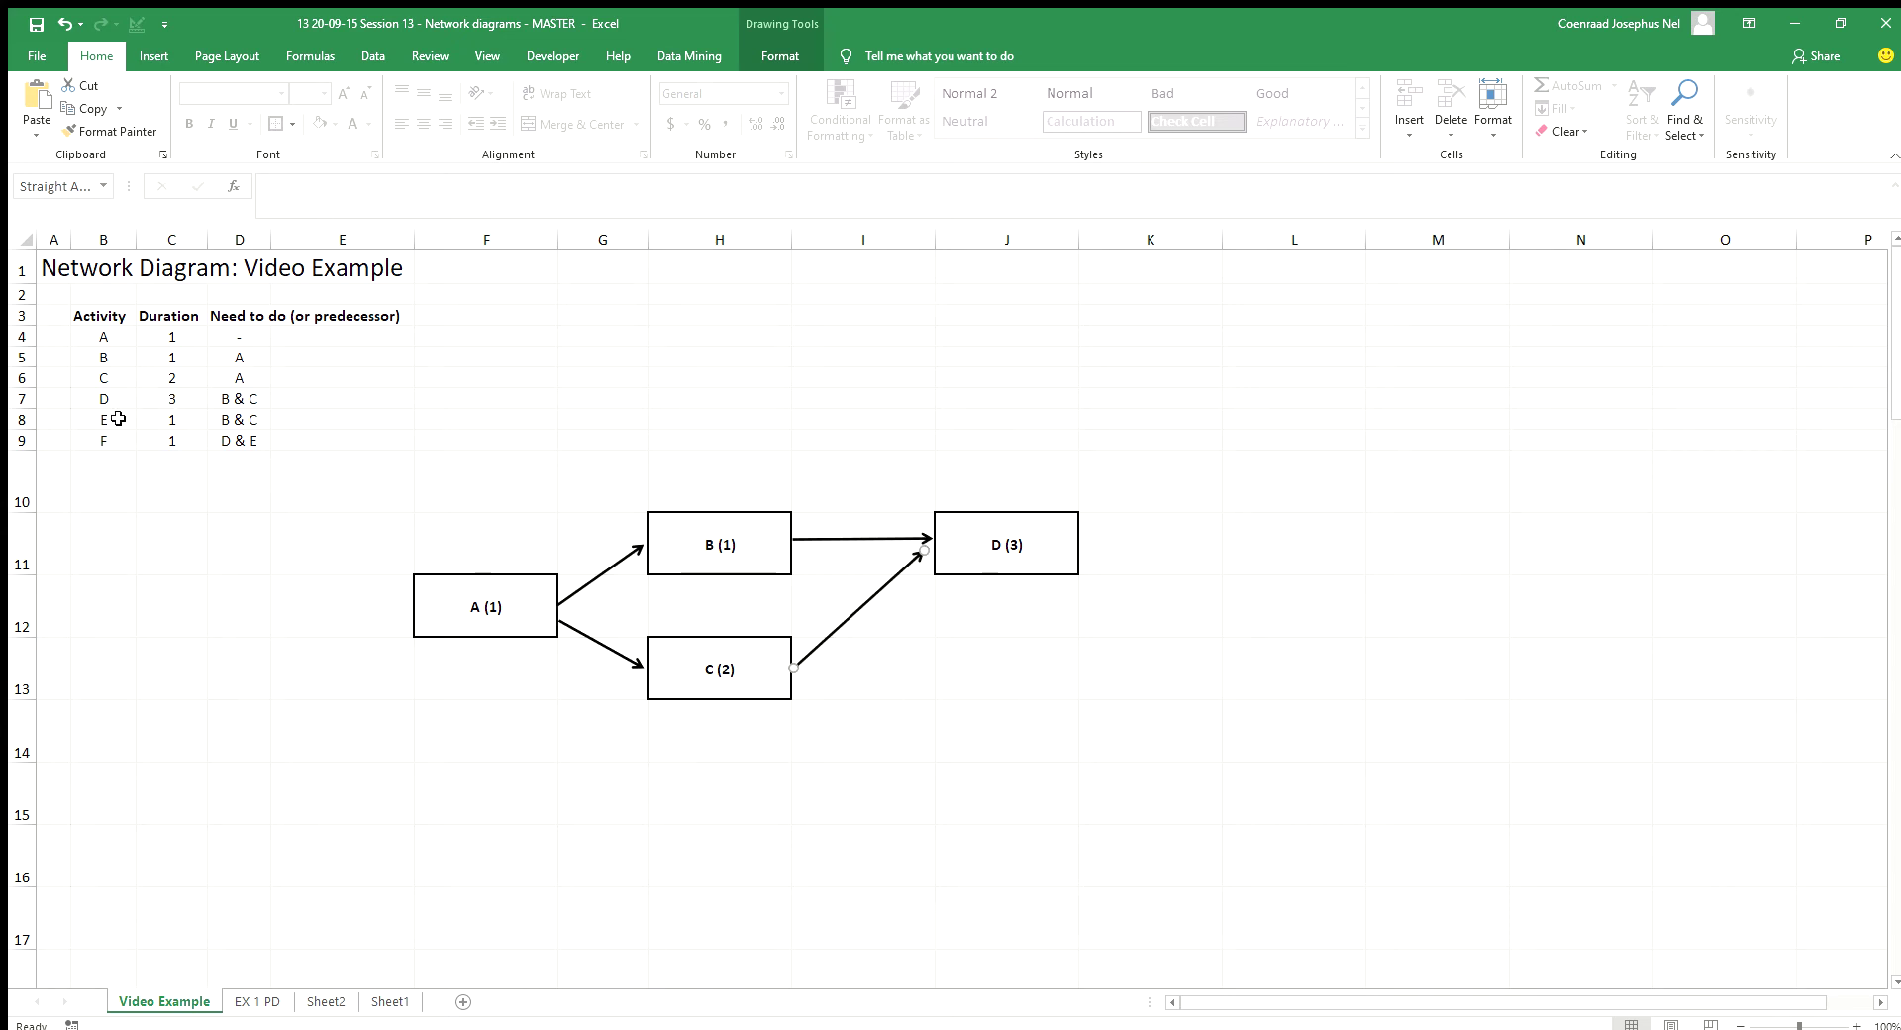
Step: Add an outlined box reading "E (1)" in J13
click(980, 668)
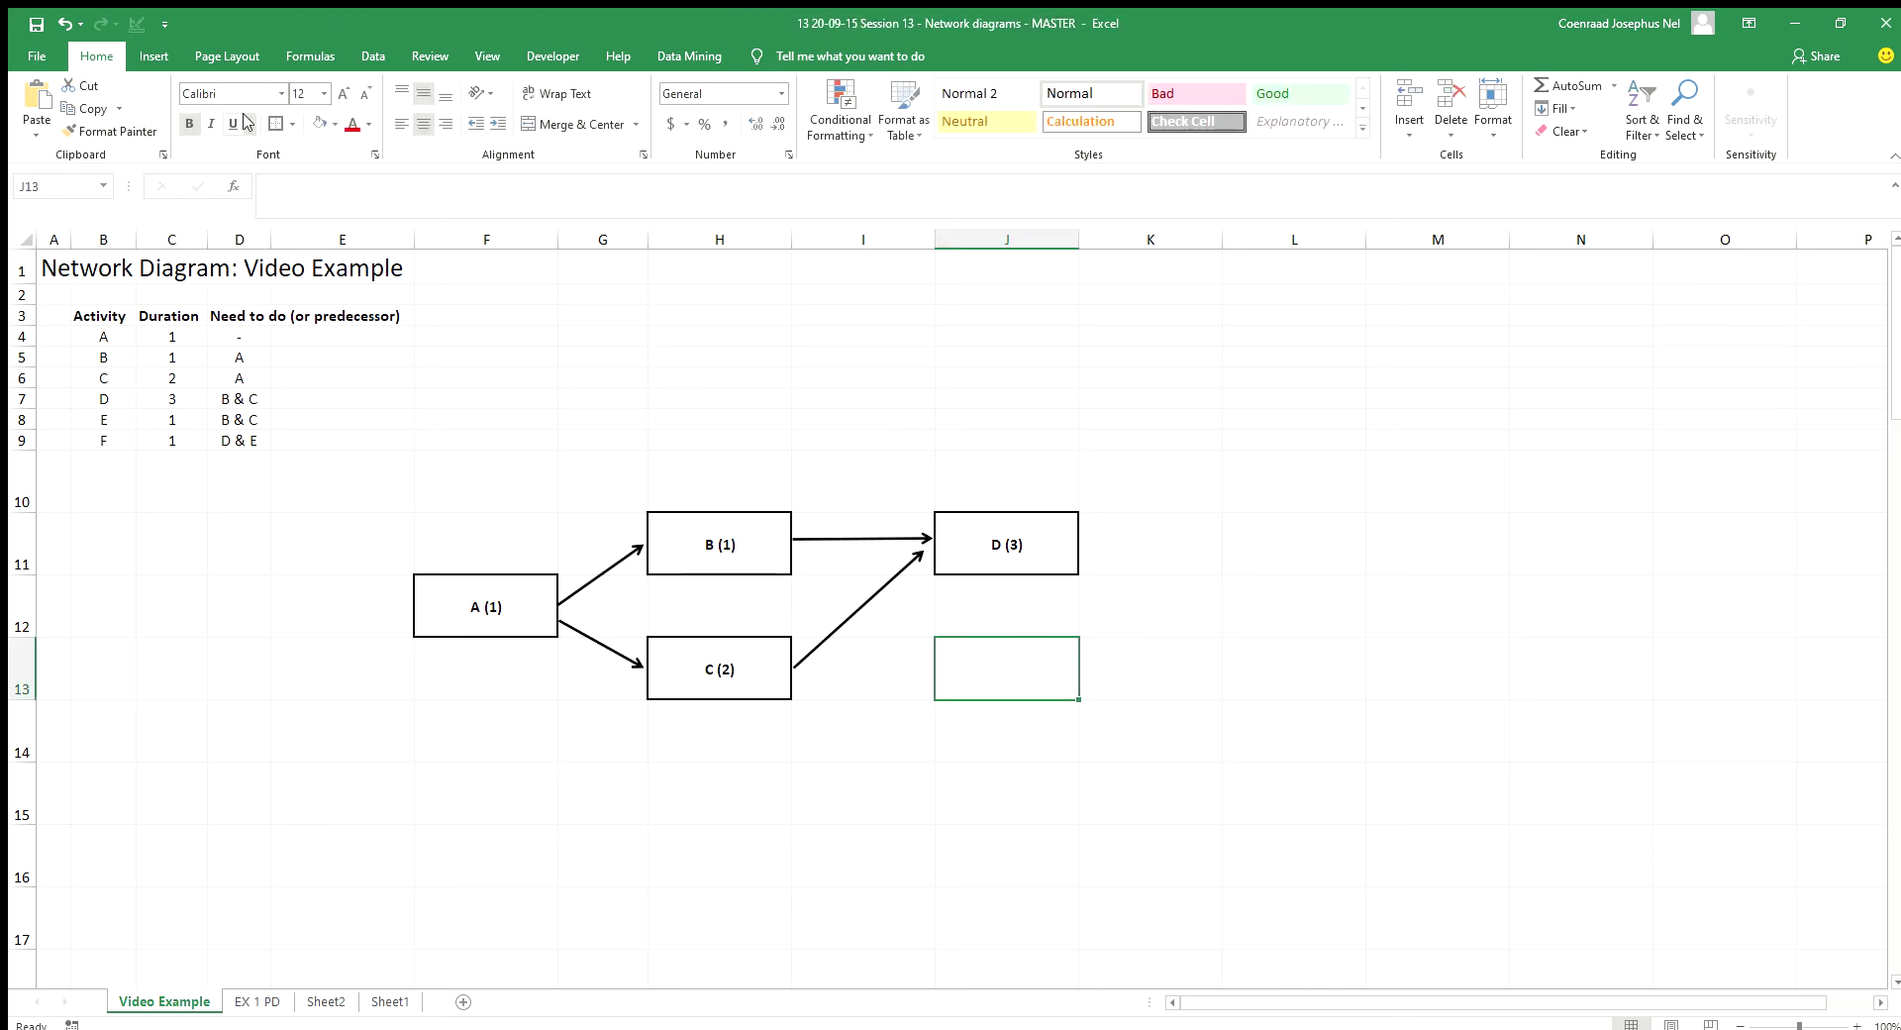
text(E)
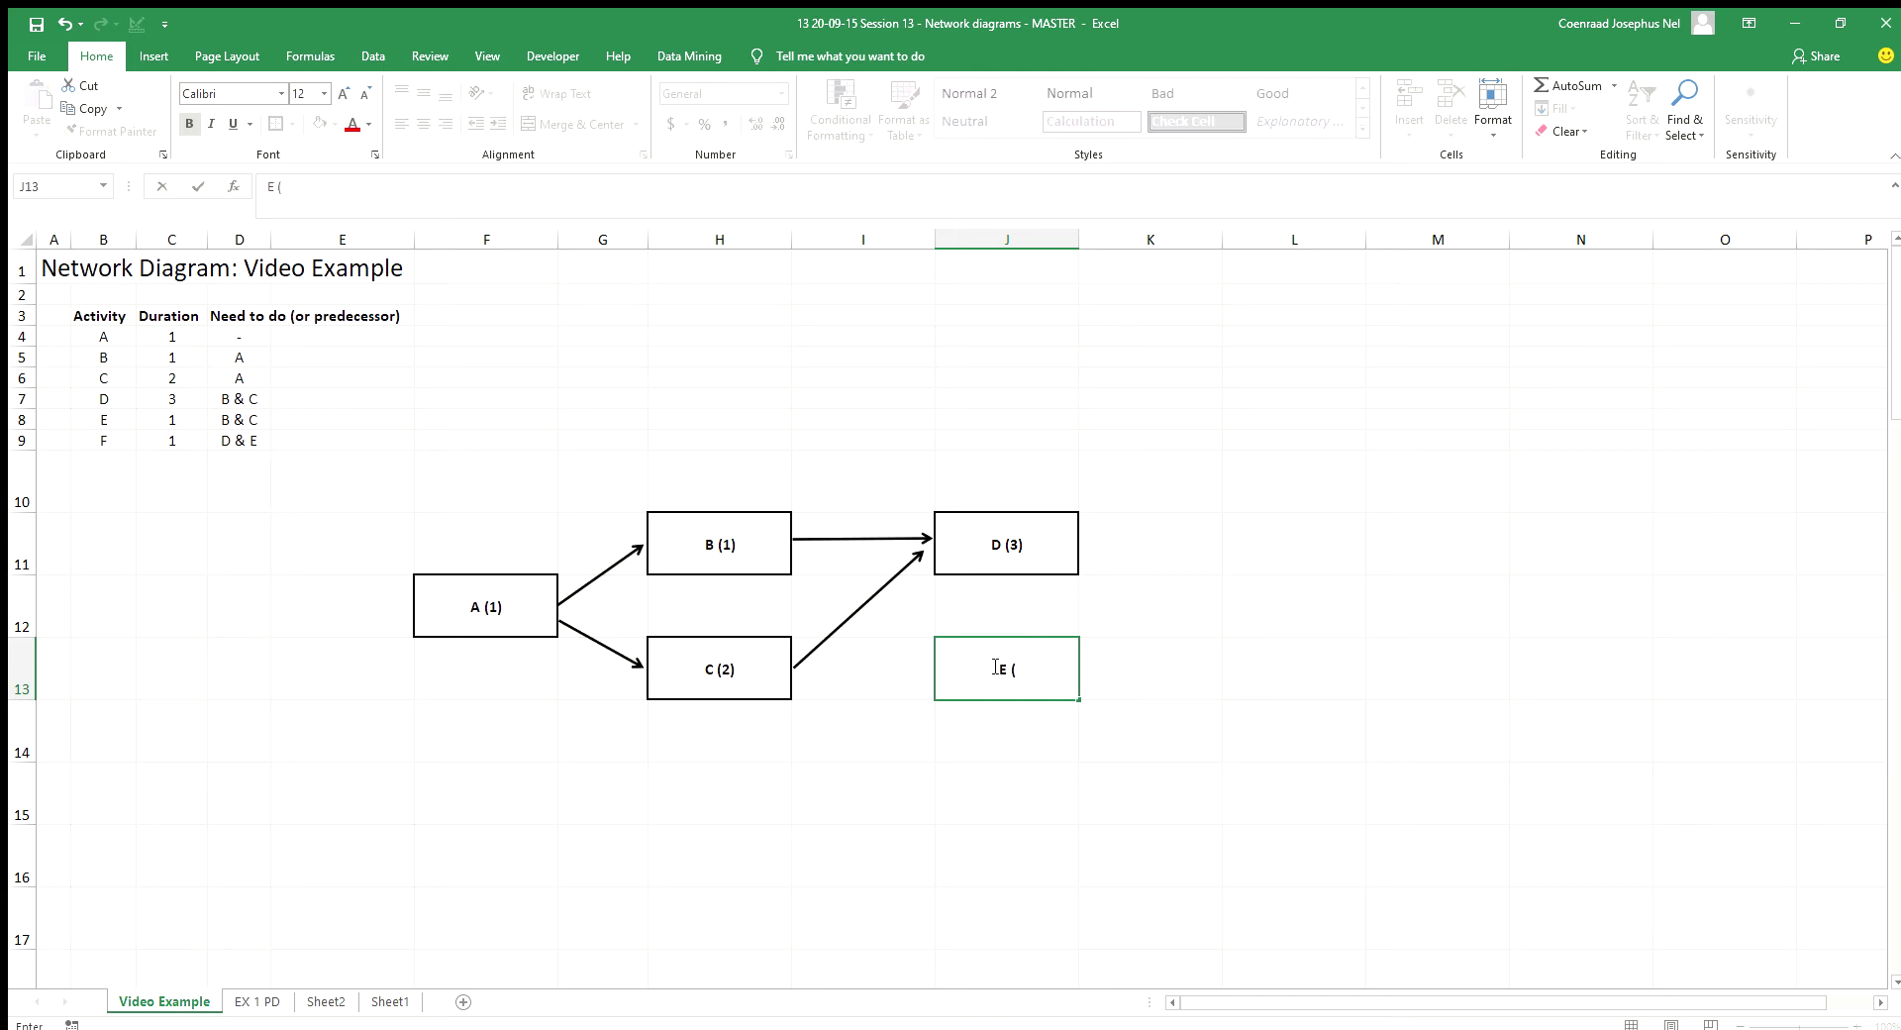
text( (1))
key(Return)
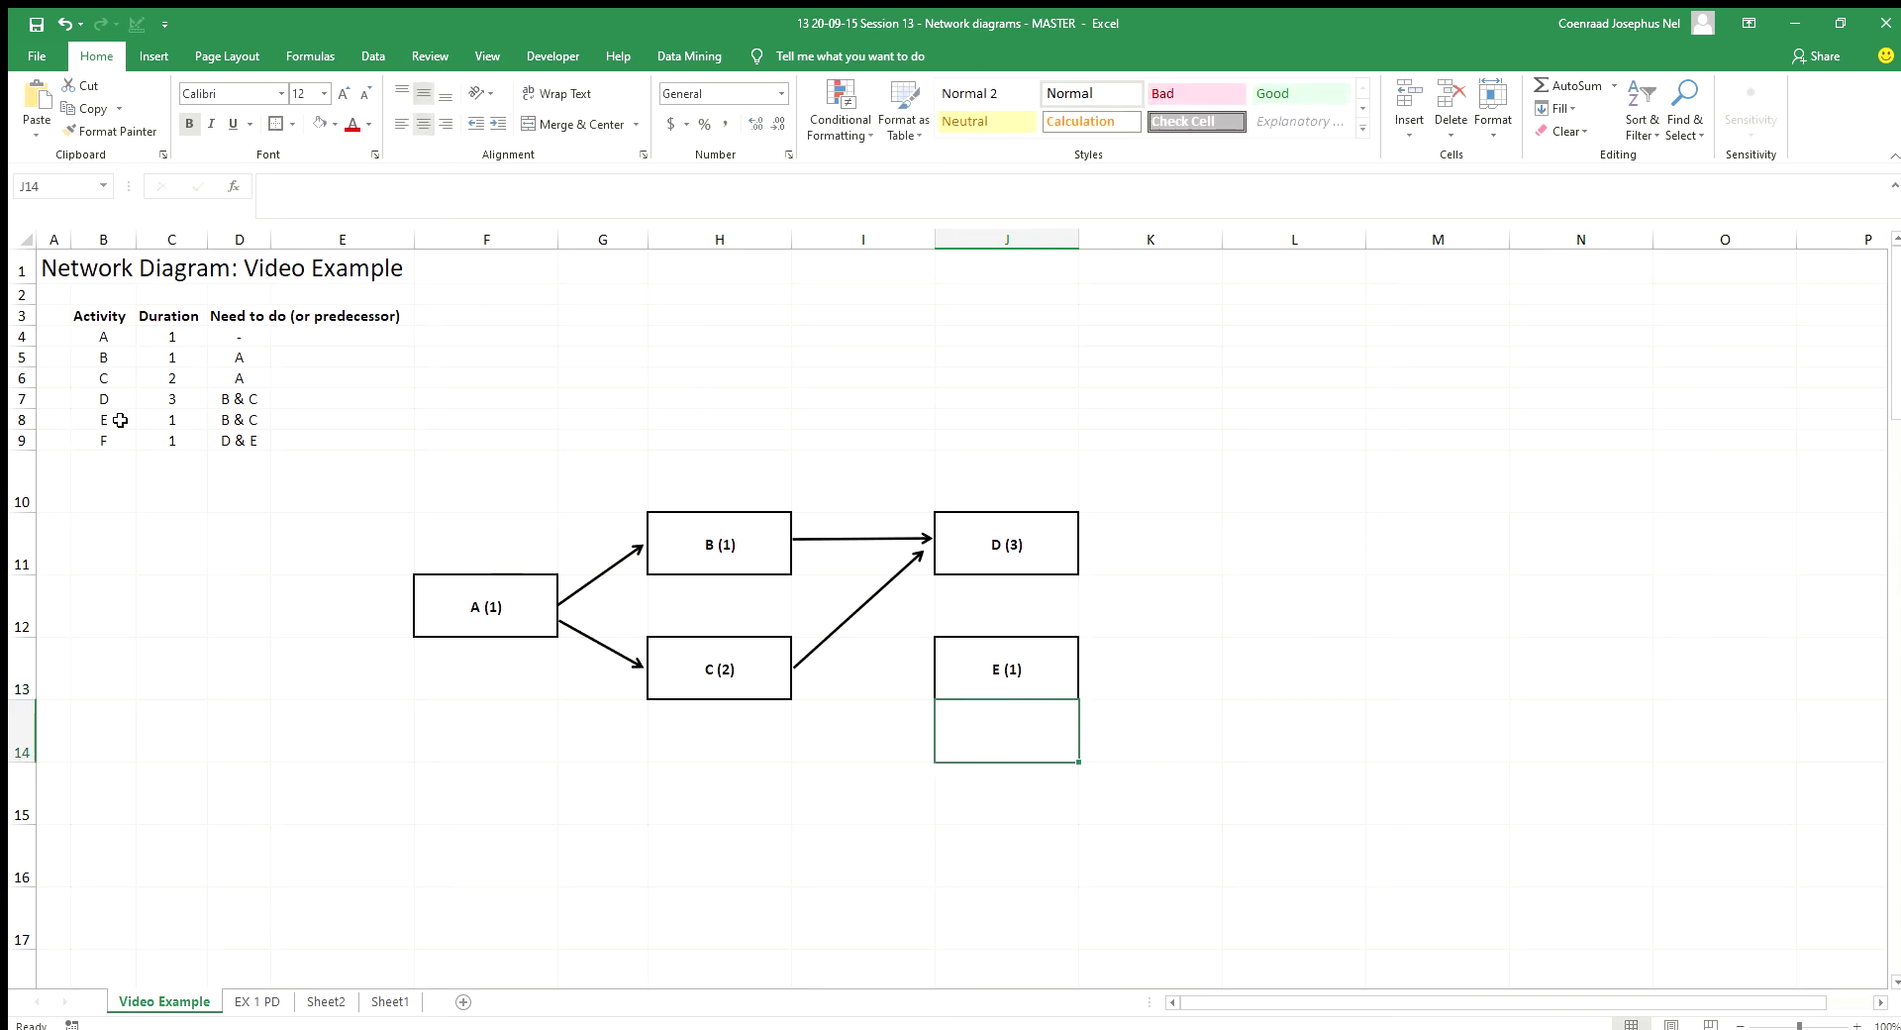
Step: Duplicate the B-to-D arrow to connect B (1) to E (1) and C (2) to E (1)
click(857, 540)
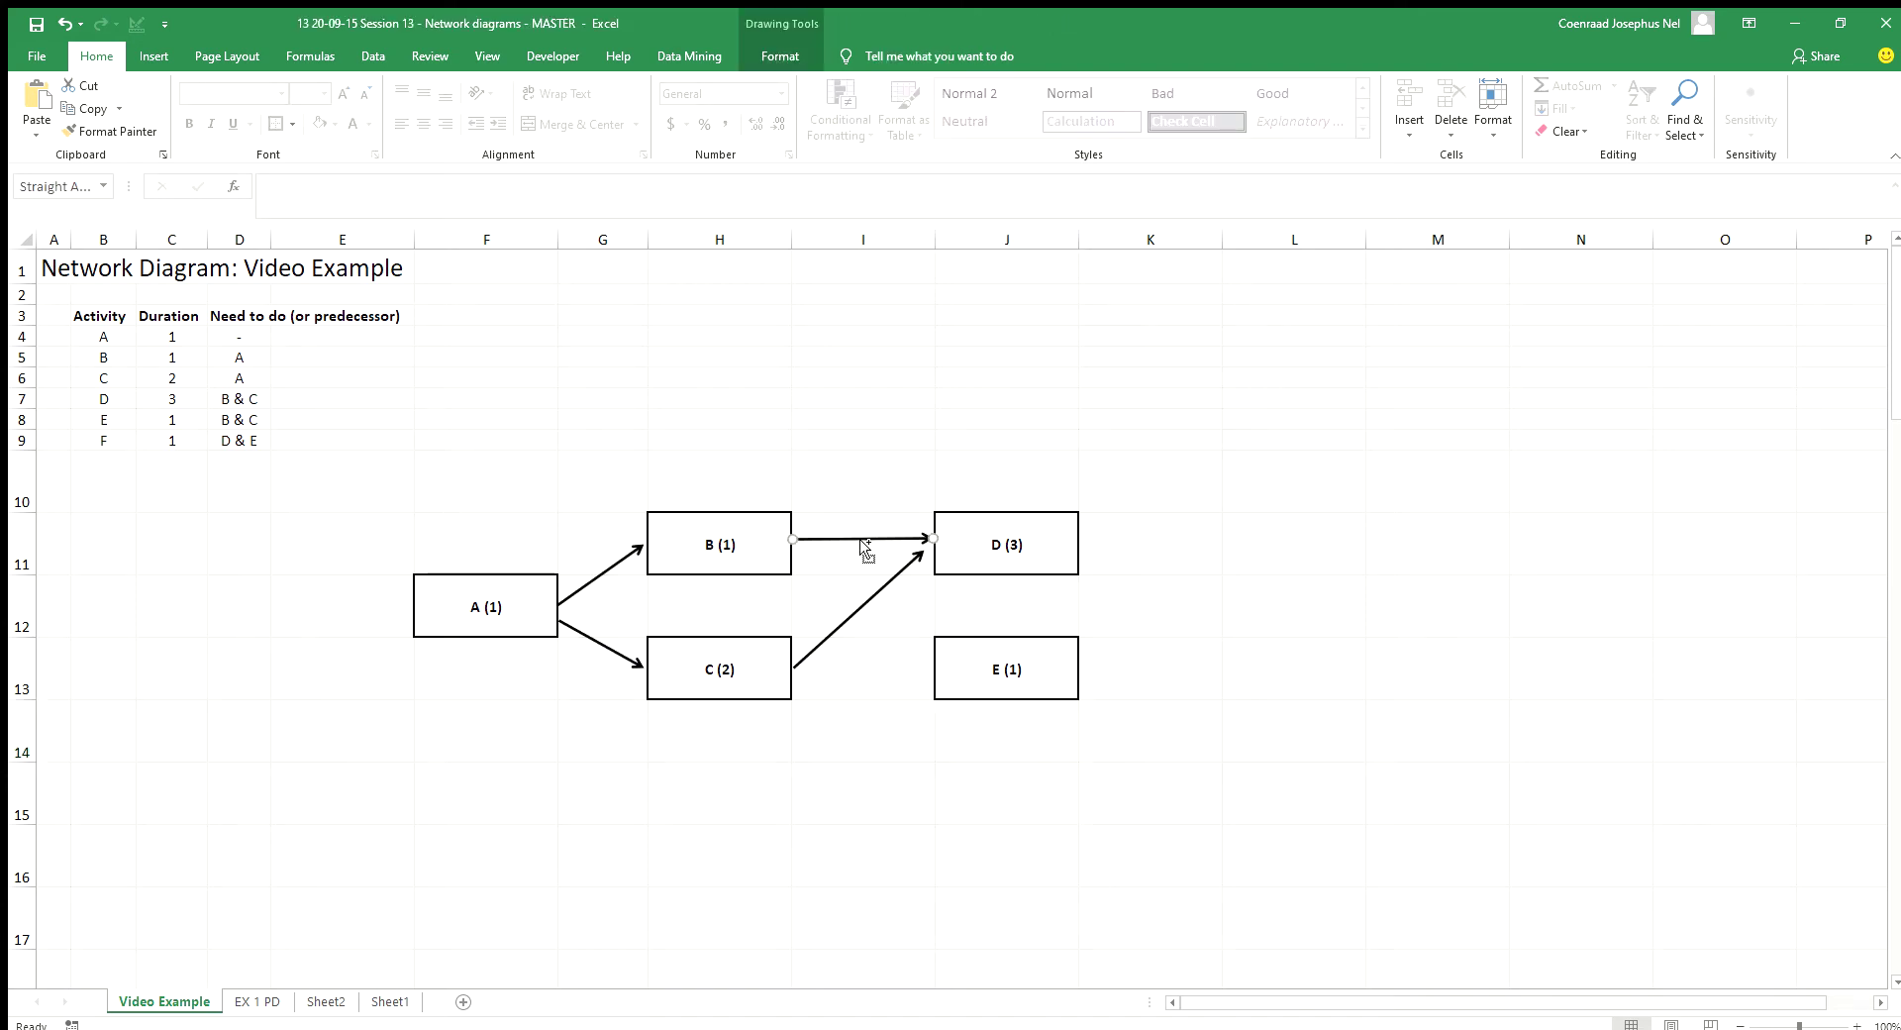
key(ctrl+d)
mouse_move(852, 552)
mouse_down()
mouse_move(837, 551)
mouse_move(927, 633)
mouse_move(932, 669)
mouse_up()
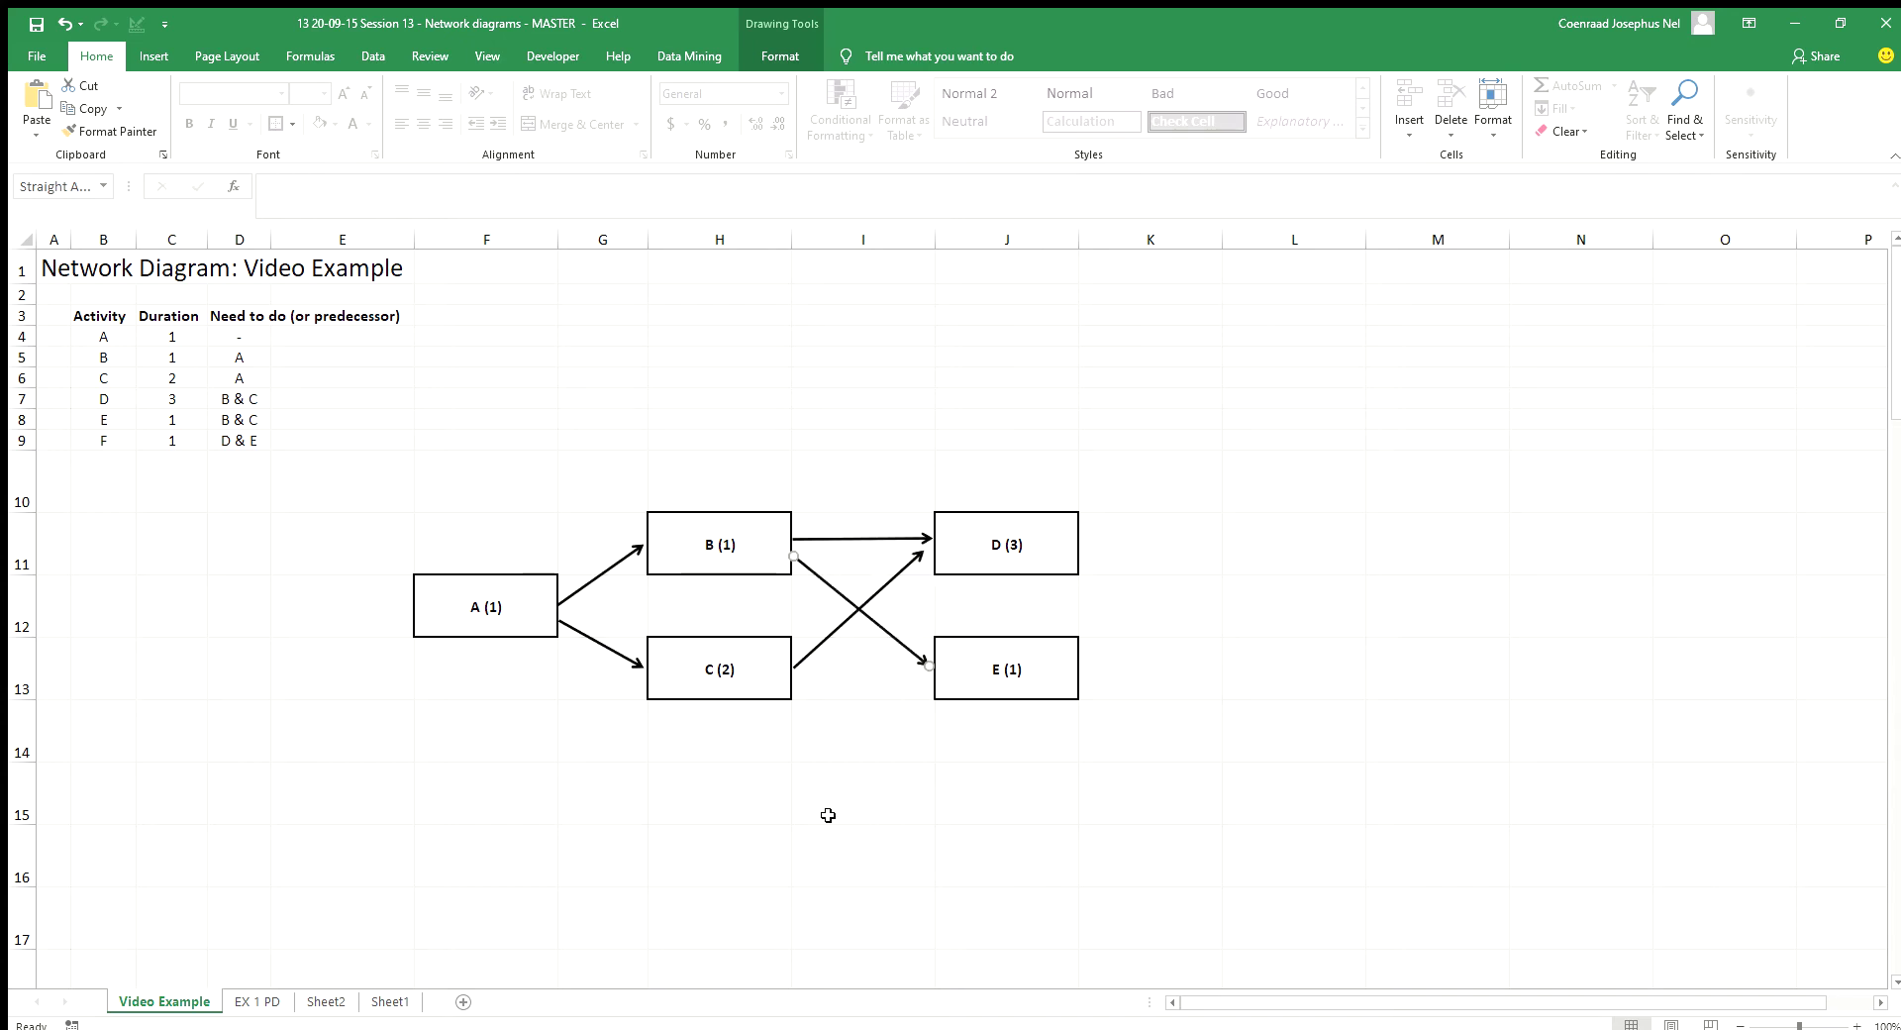
drag(844, 560, 862, 665)
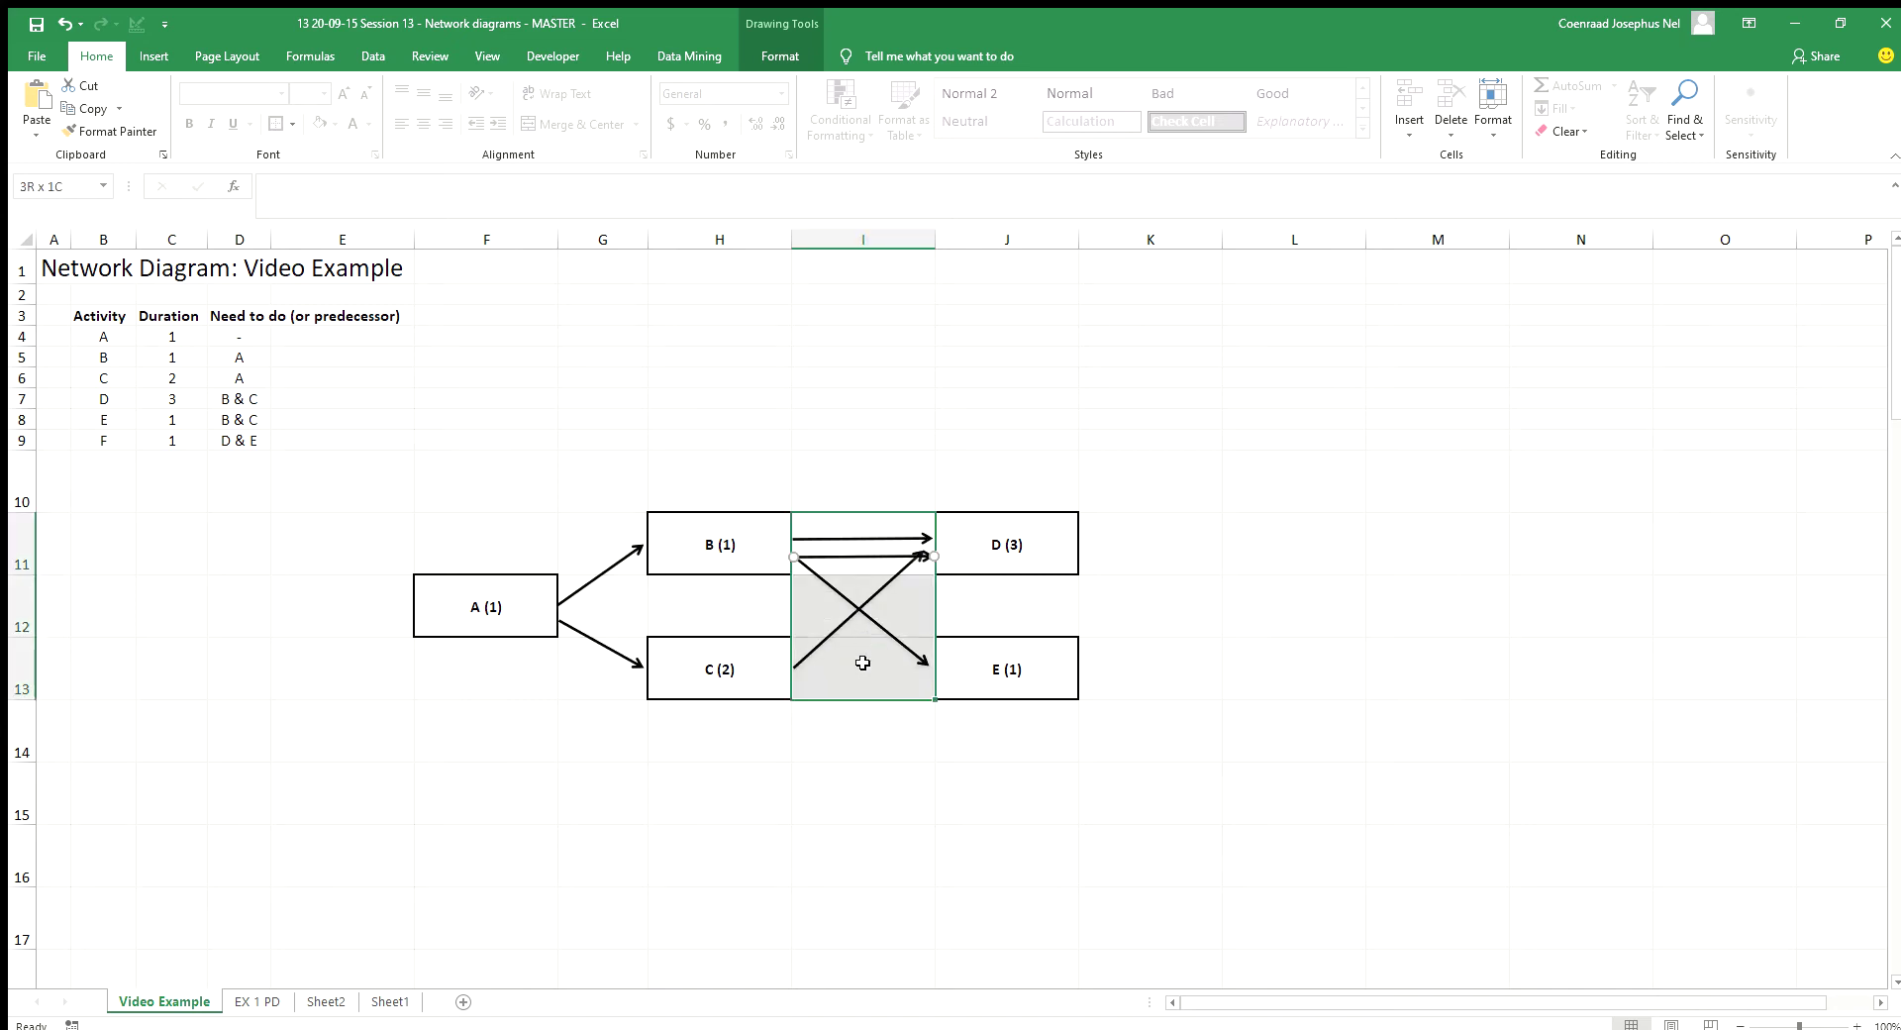
click(1109, 503)
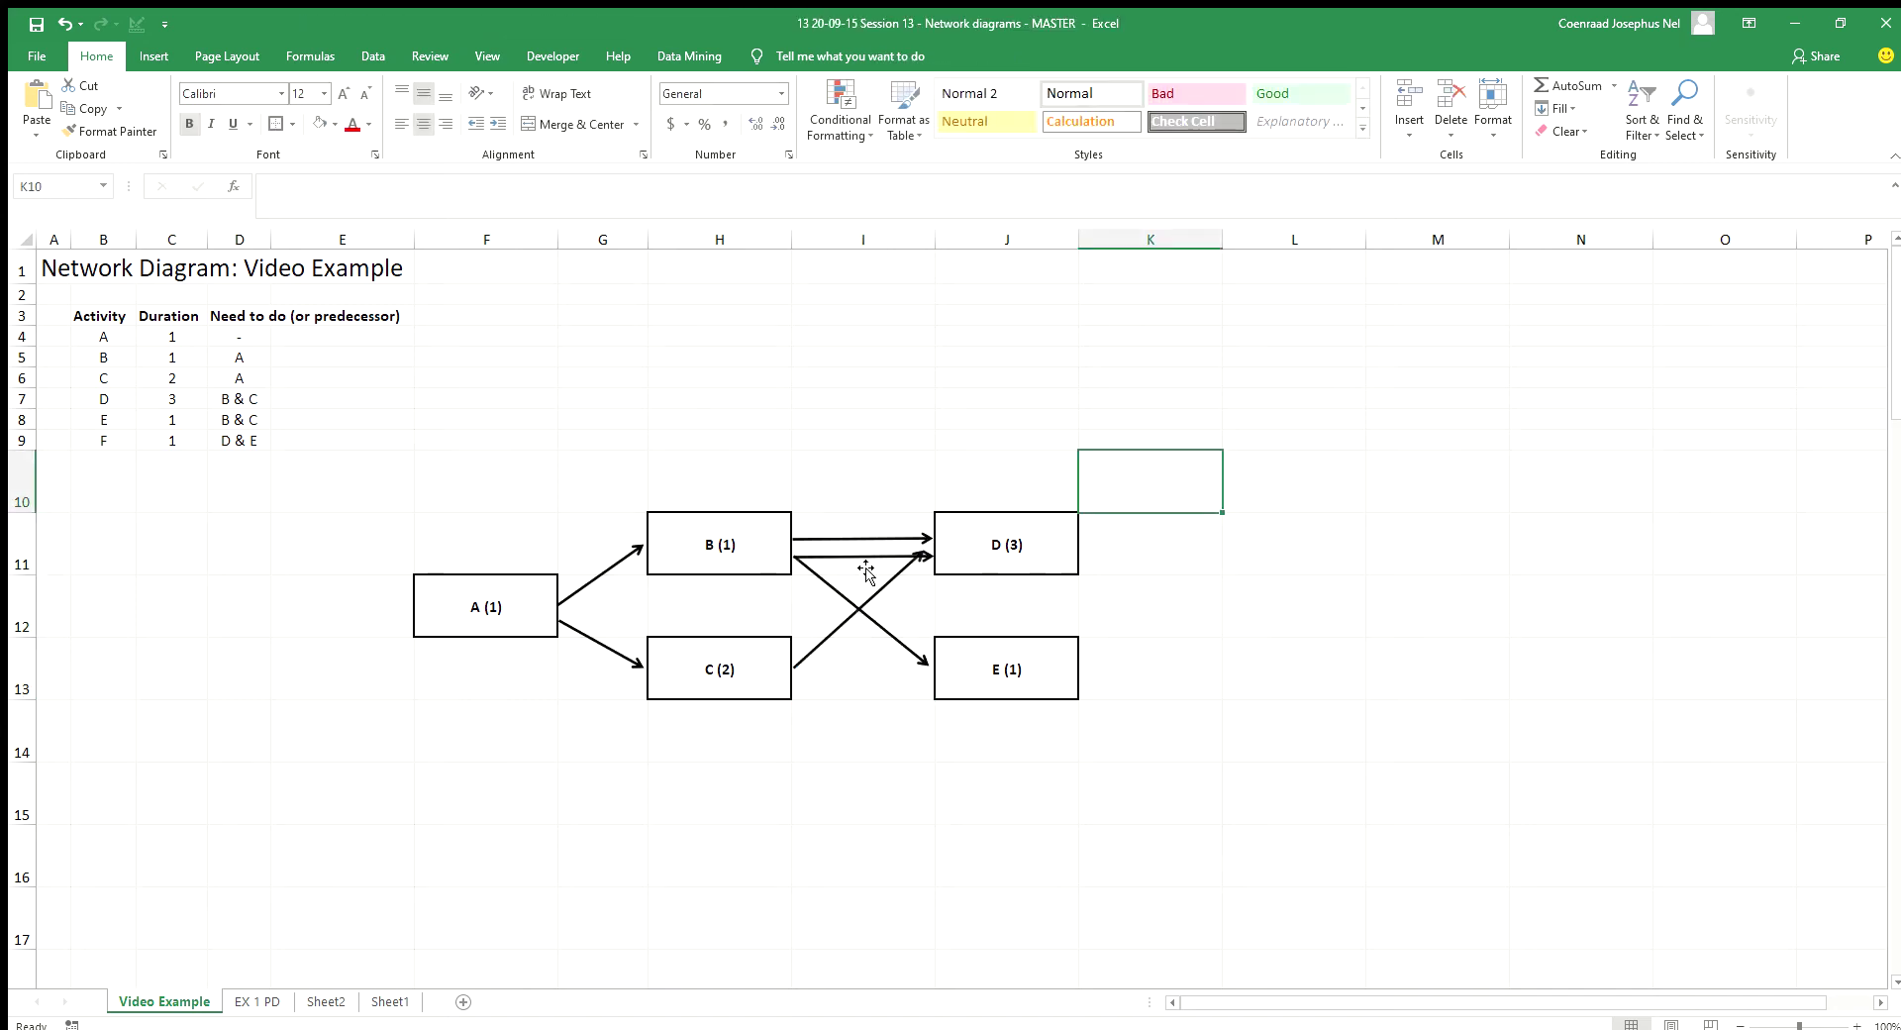
drag(867, 562, 863, 685)
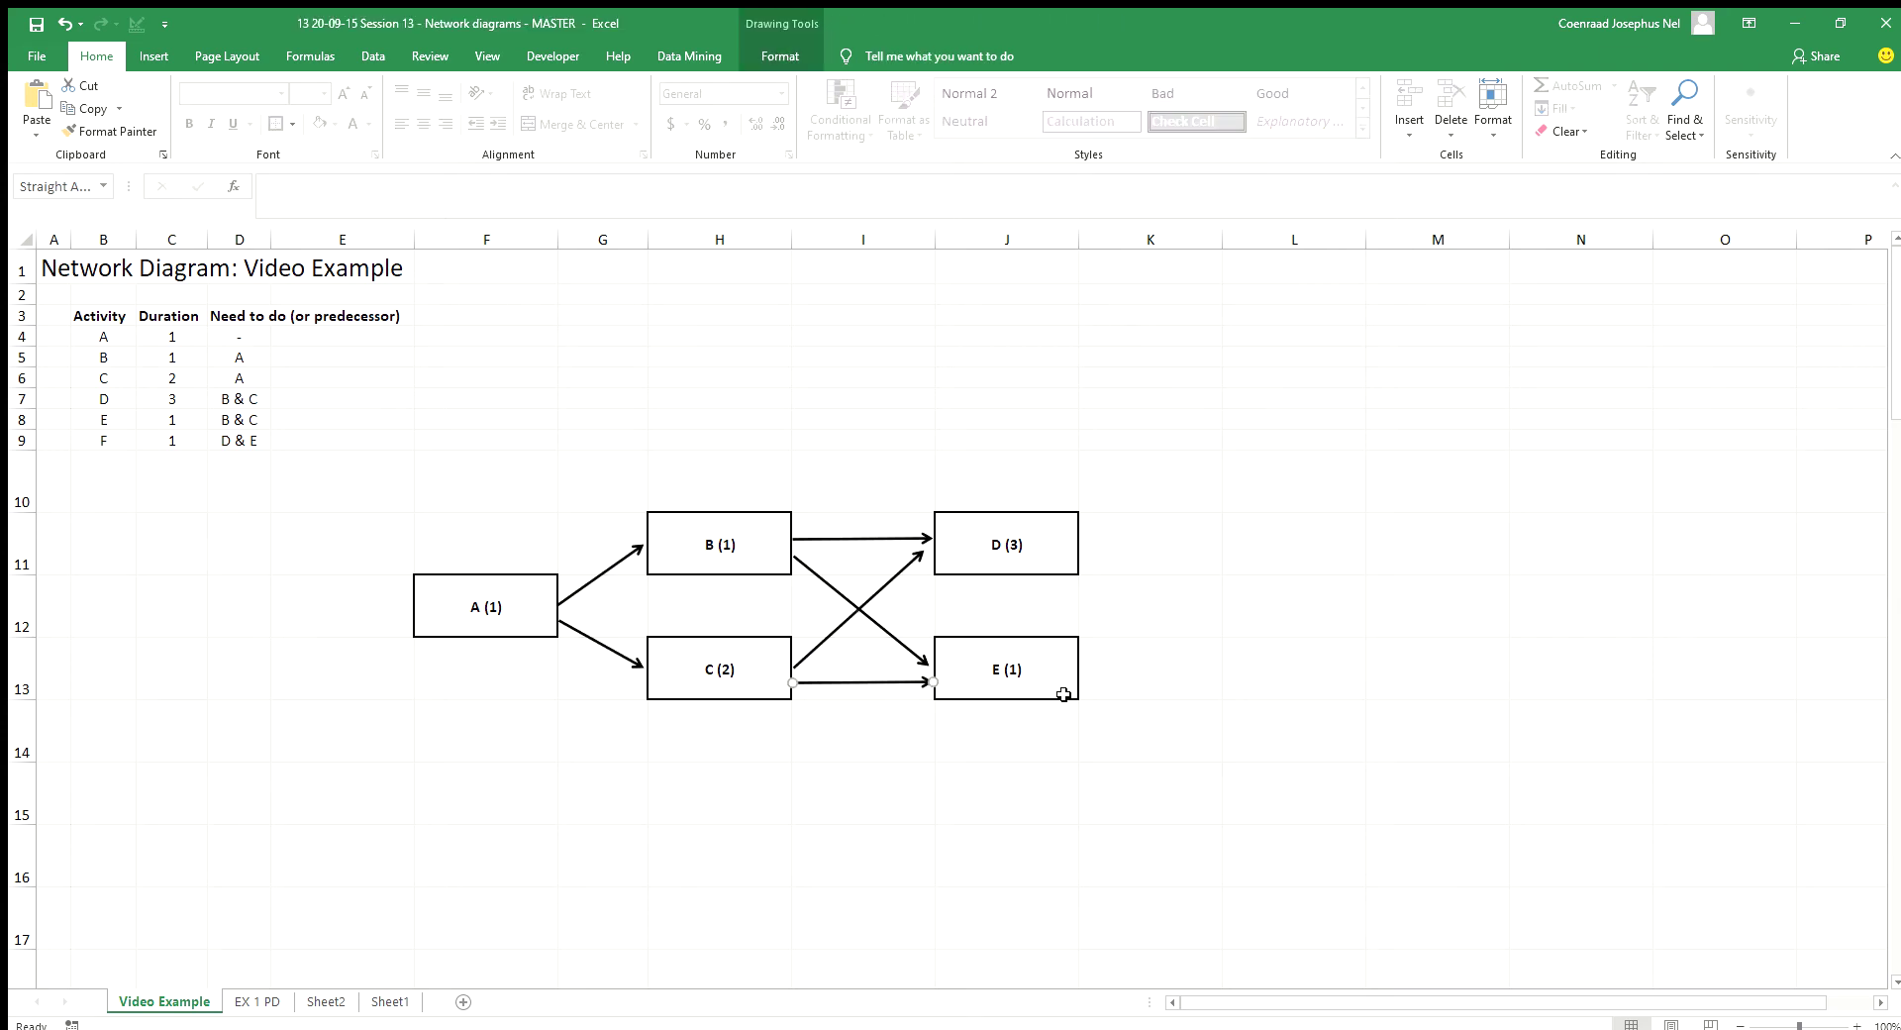
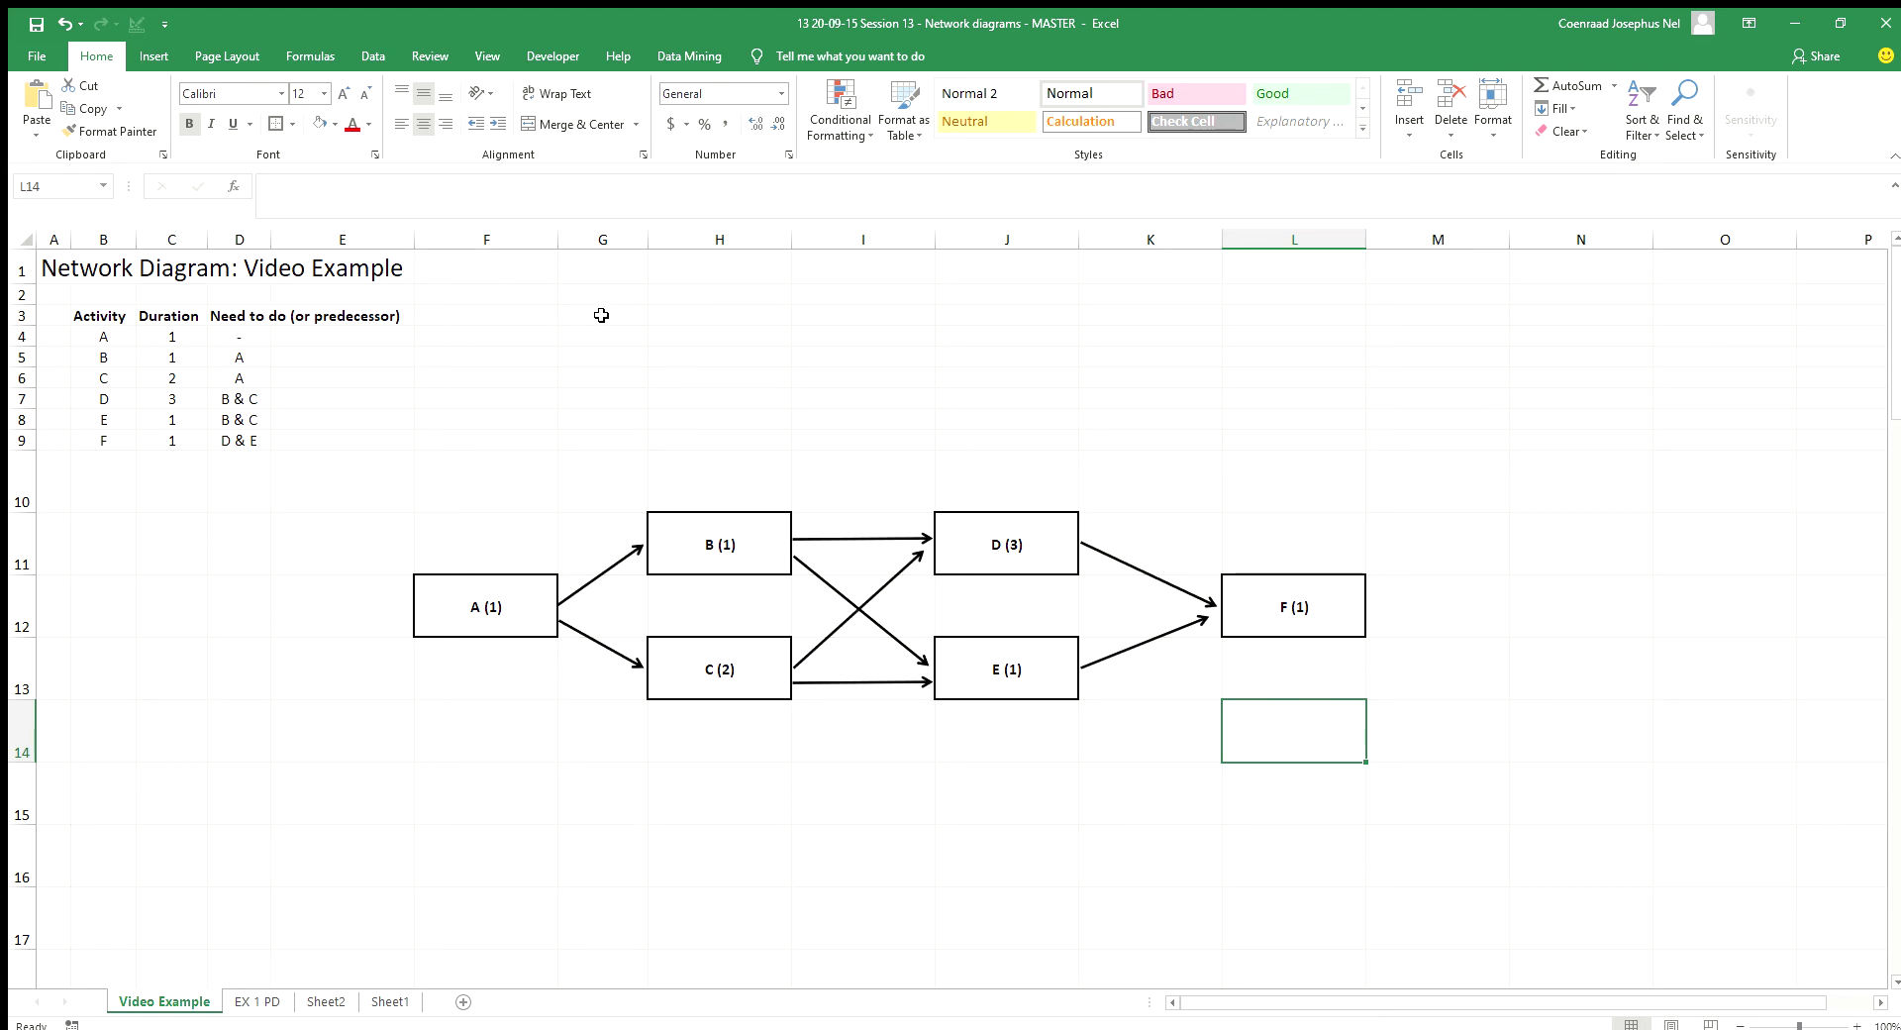
Step: Enter the first path through the network, "A - B - D - F", in H3
click(653, 312)
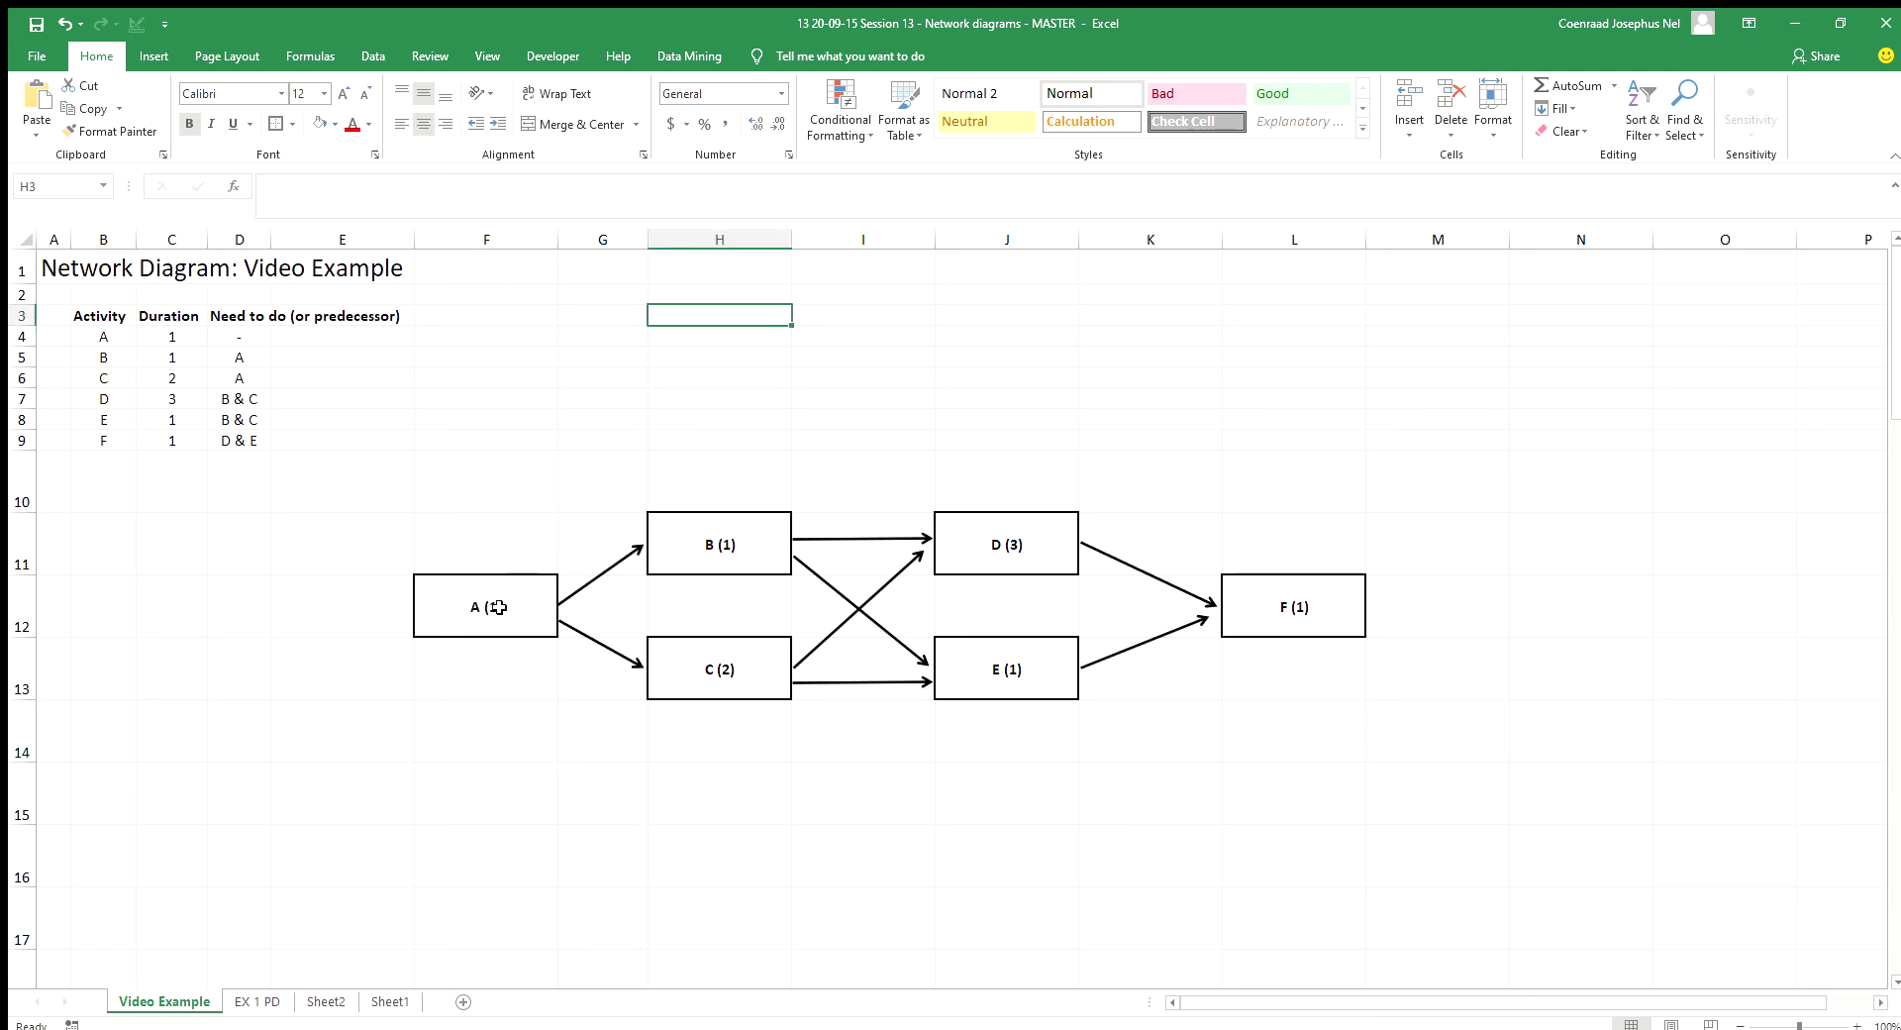
text(a)
key(BackSpace)
text(A - B - D - F)
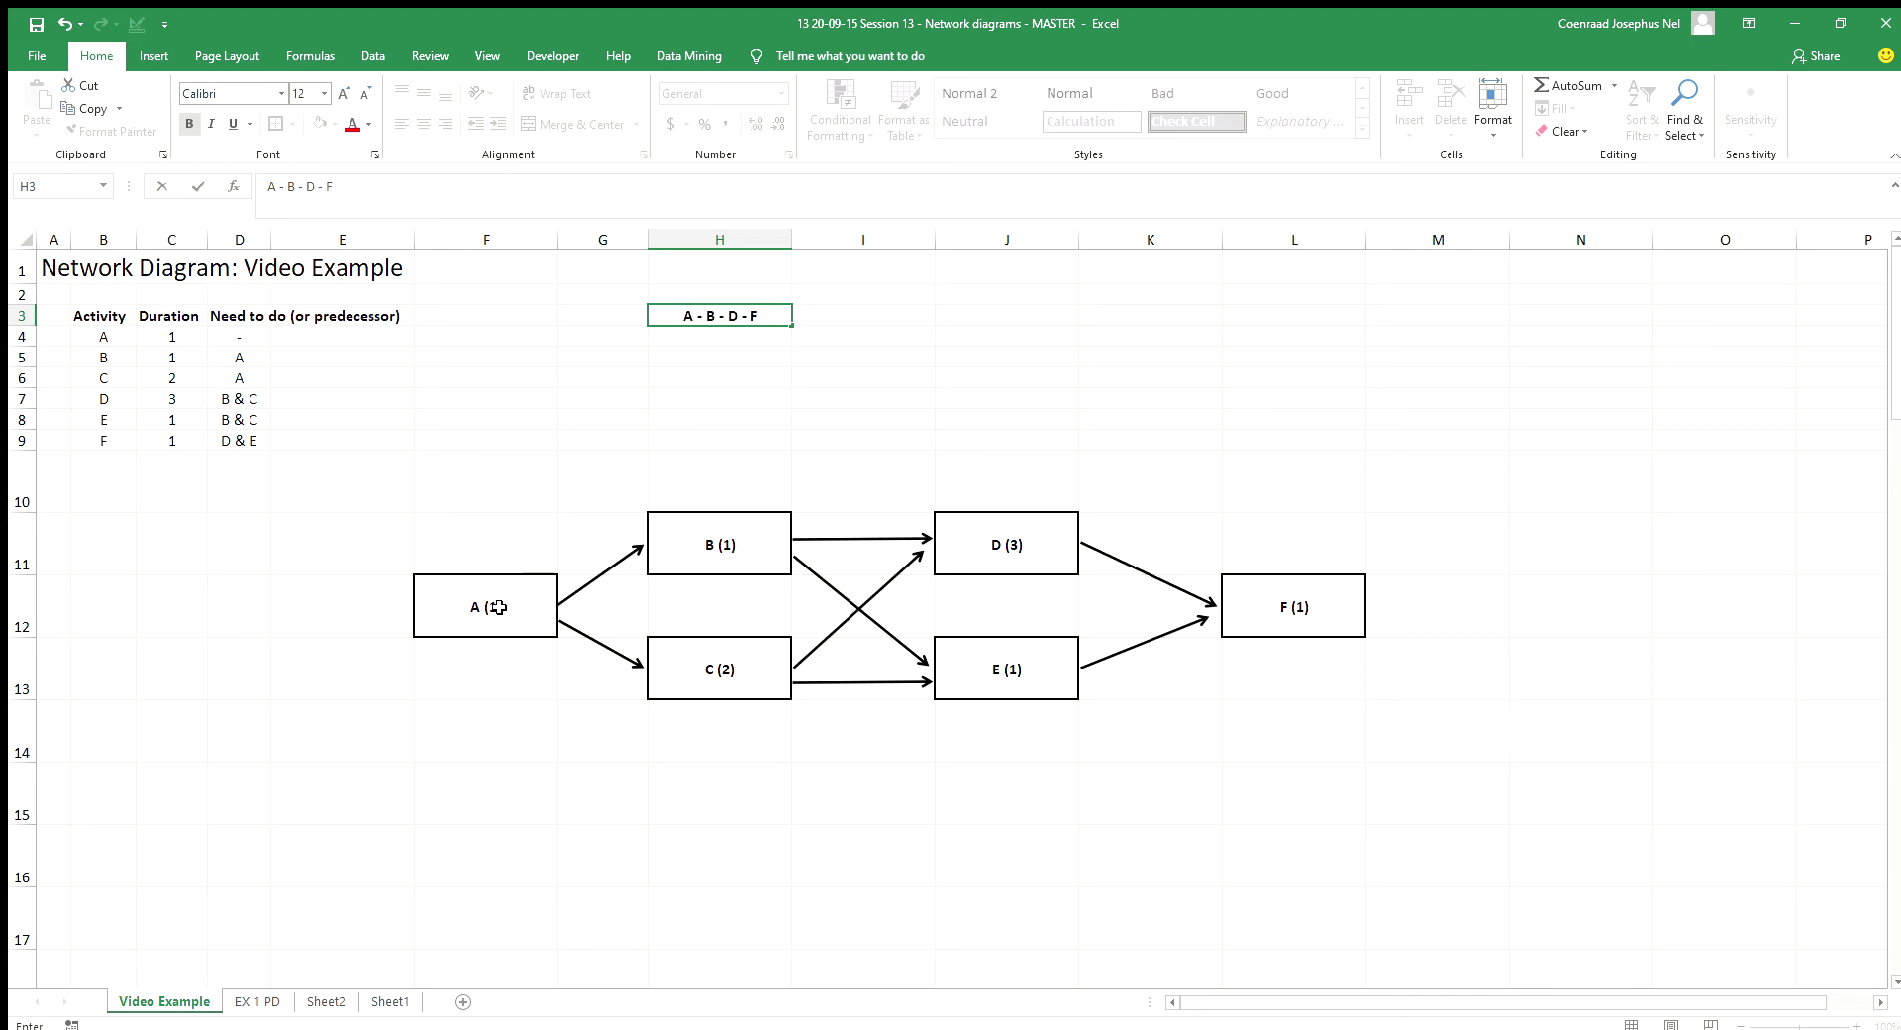
key(Tab)
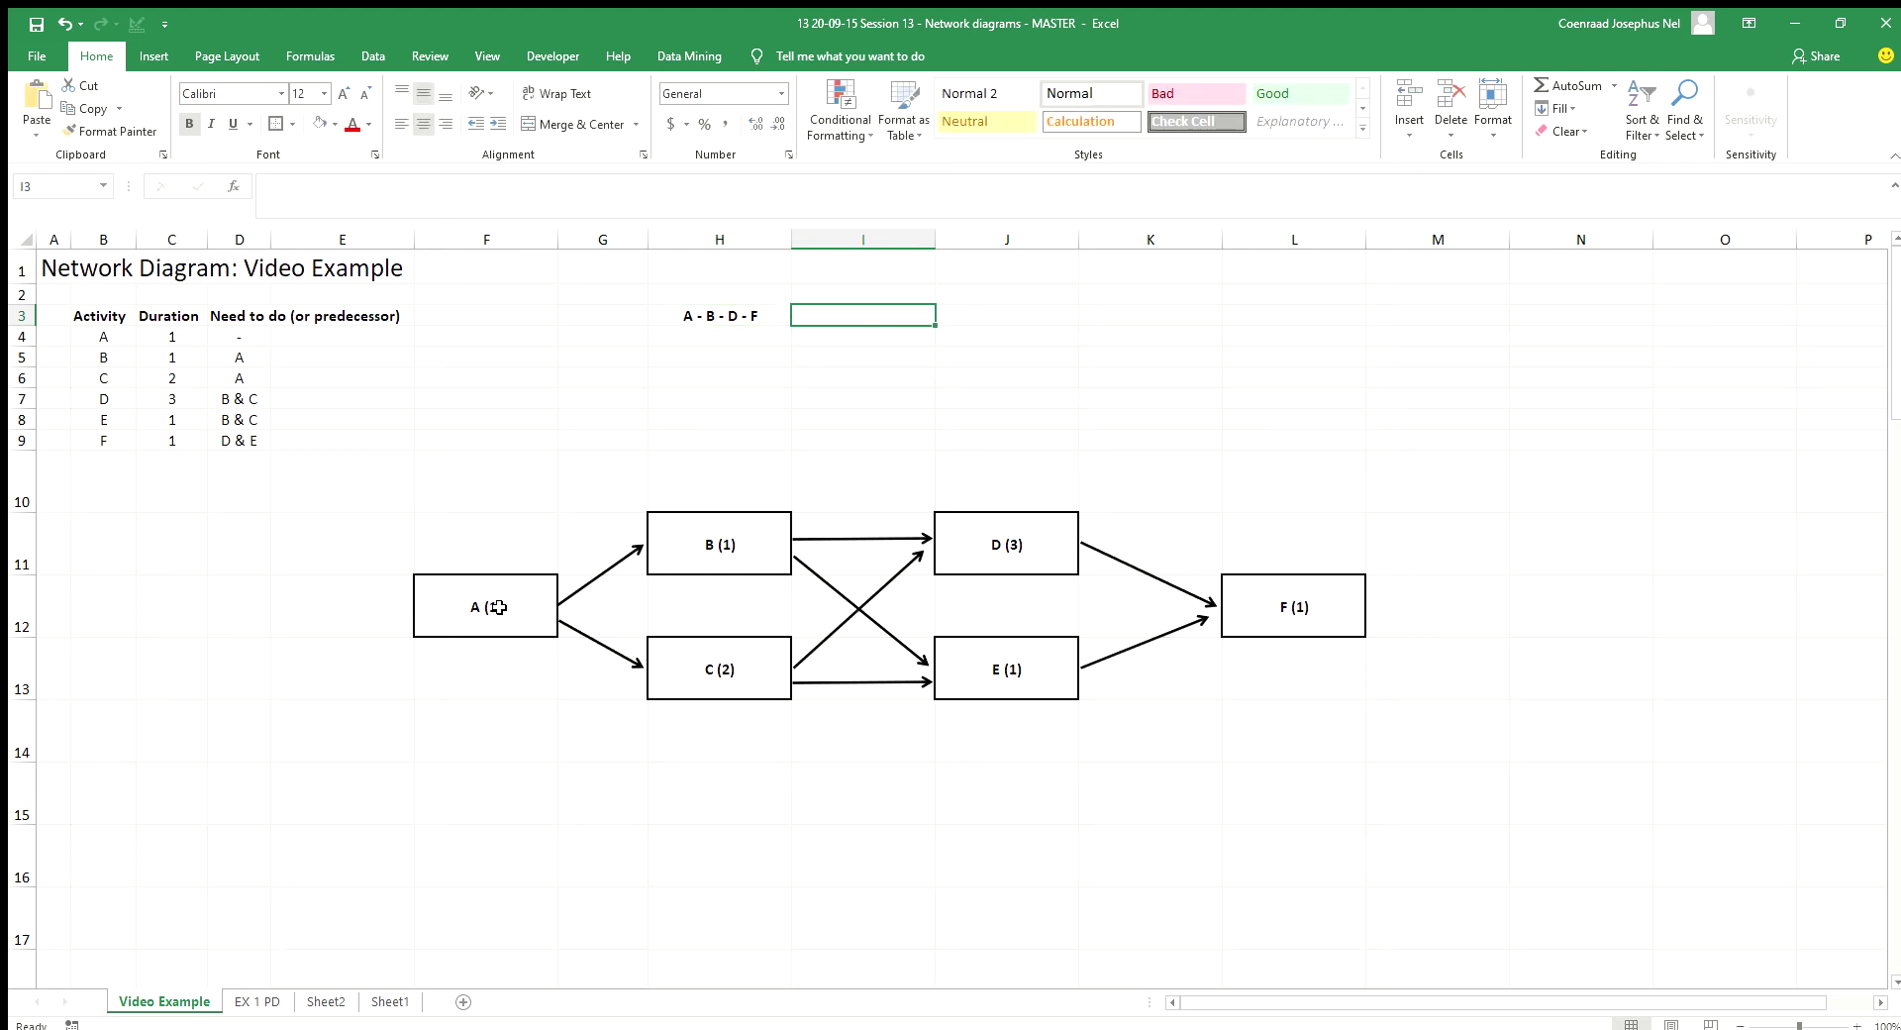
Step: Calculate the duration of path A - B - D - F in I3 with the formula =1+1+3+1
text(=)
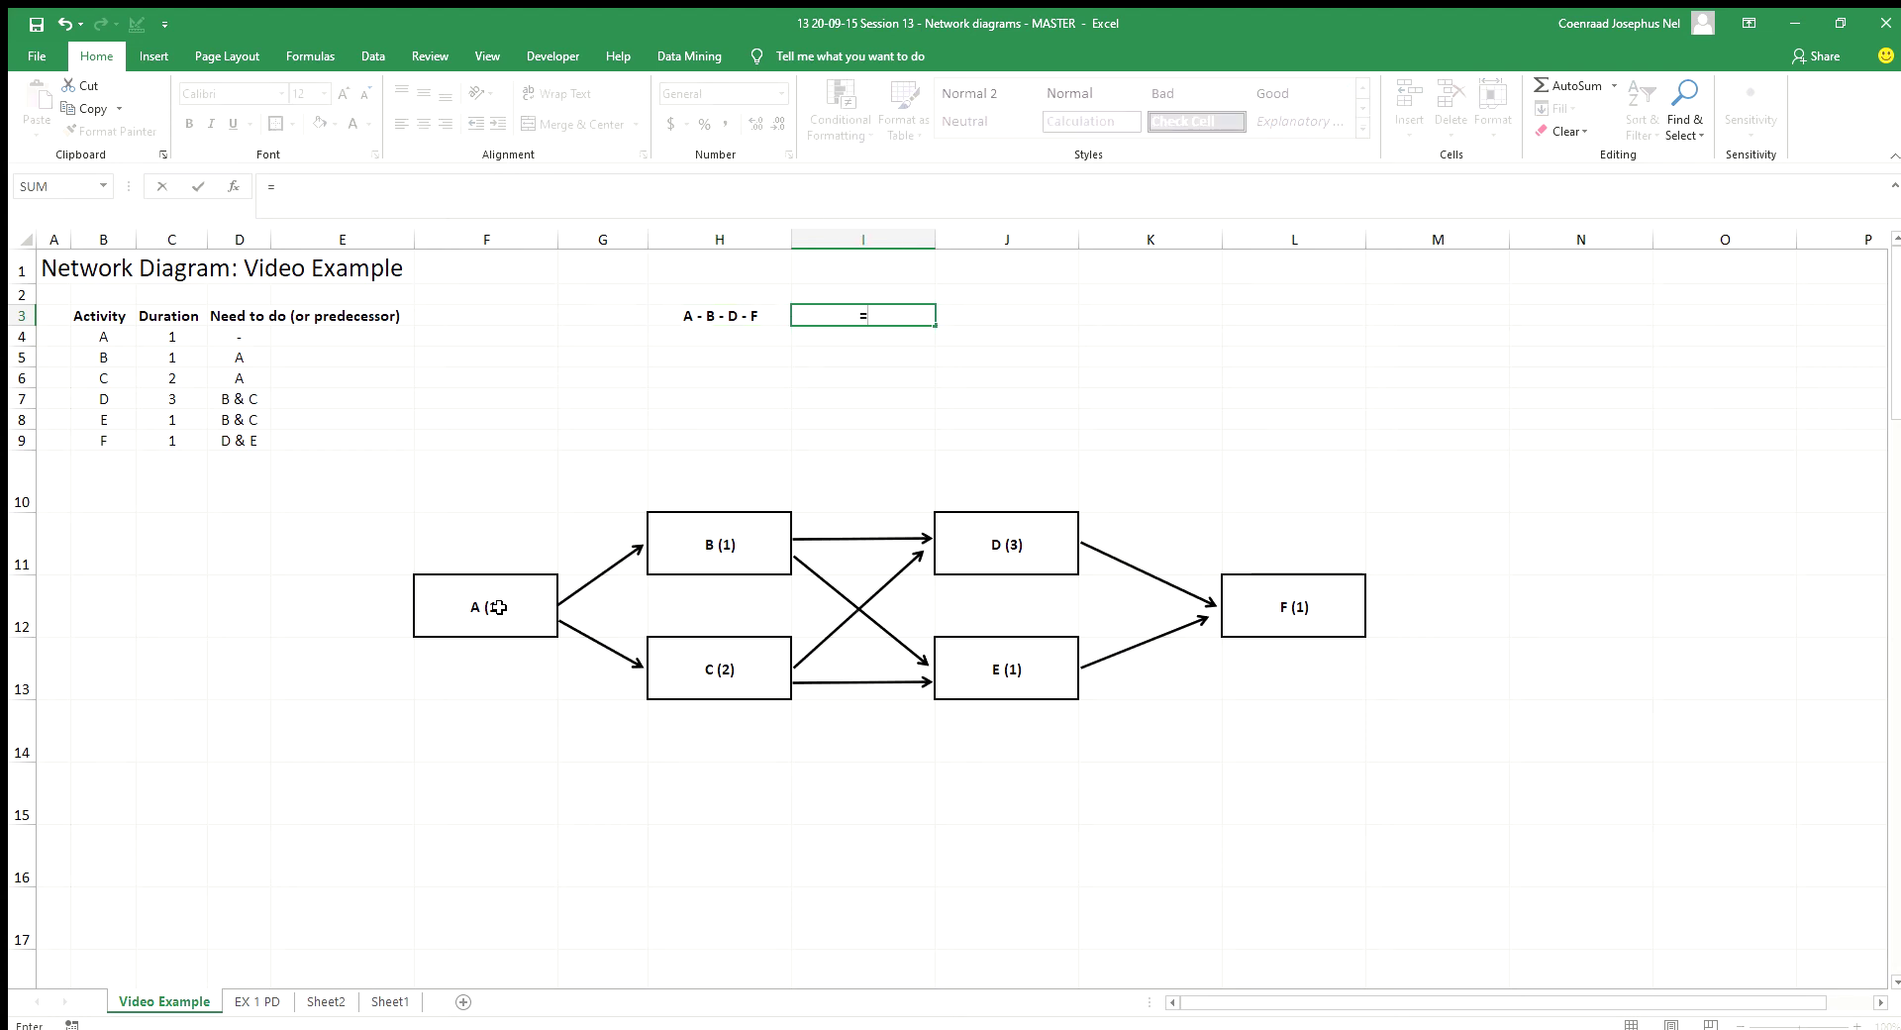
text(1+1+3+1)
key(Return)
key(Up)
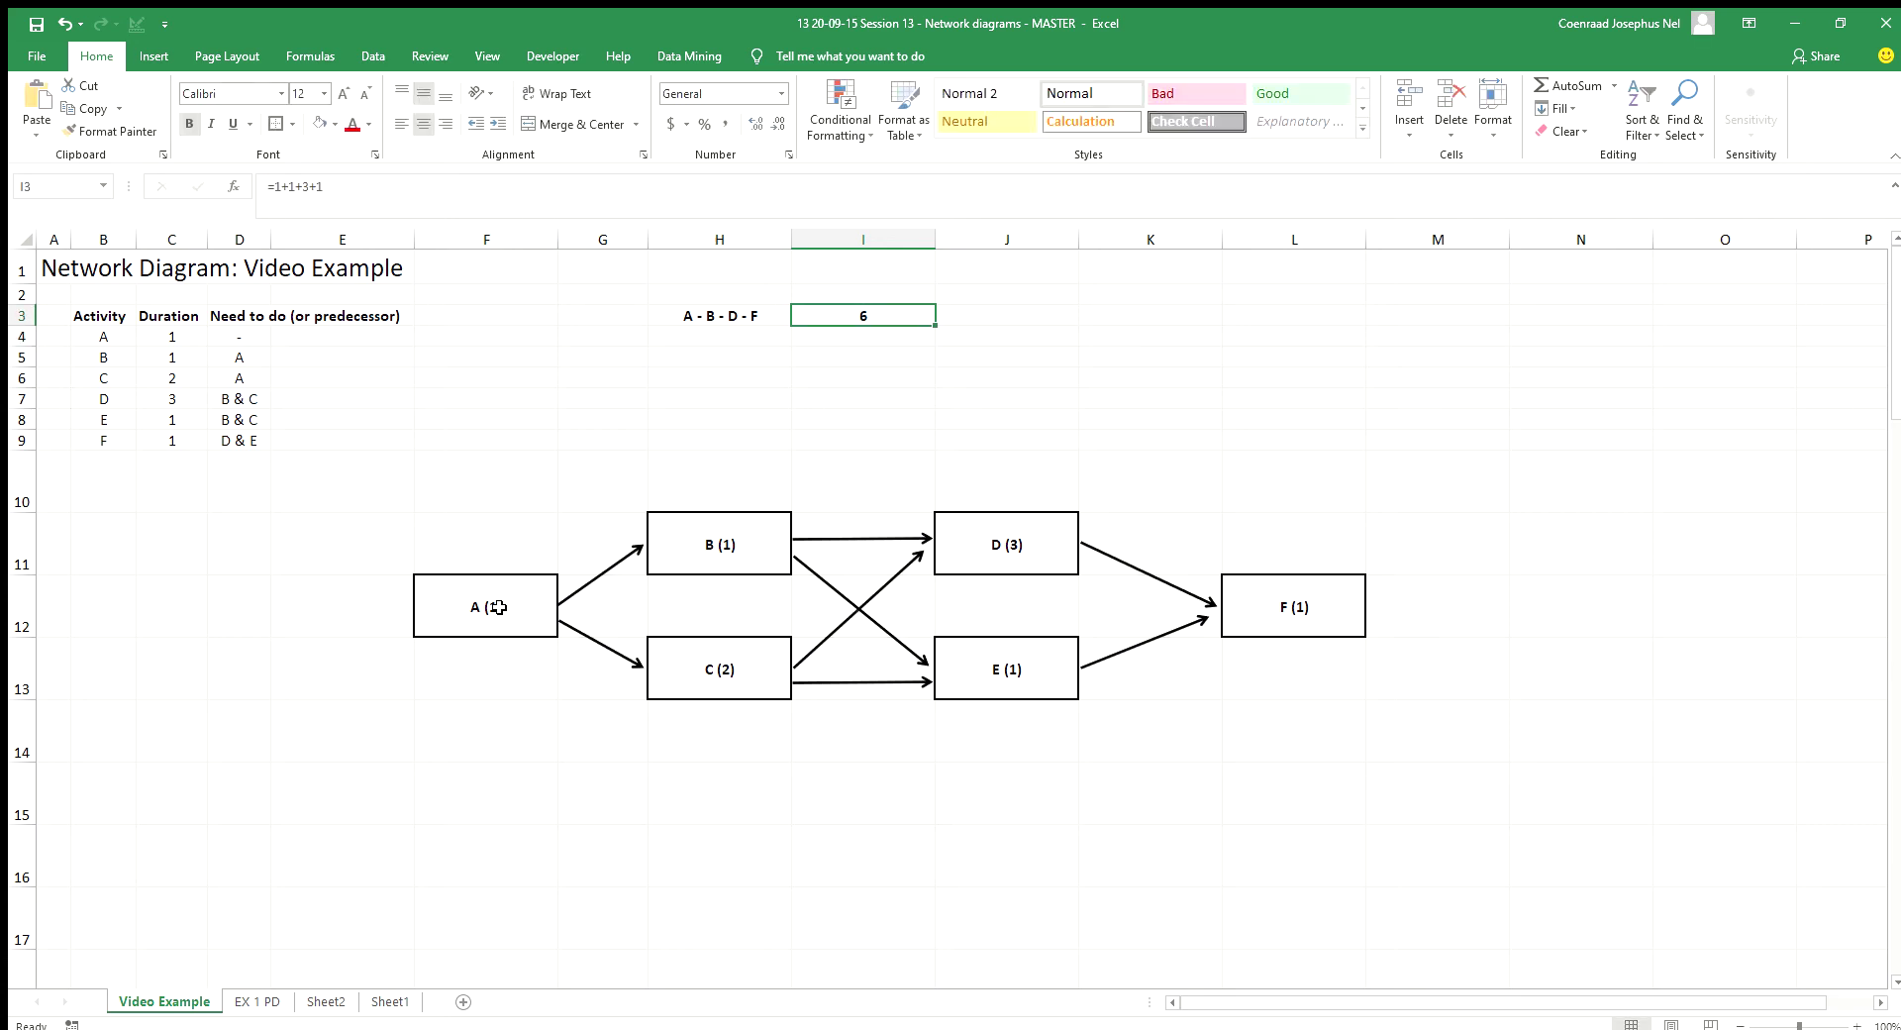
Step: Enter the second path, "A - C - E - F", in H4
click(741, 338)
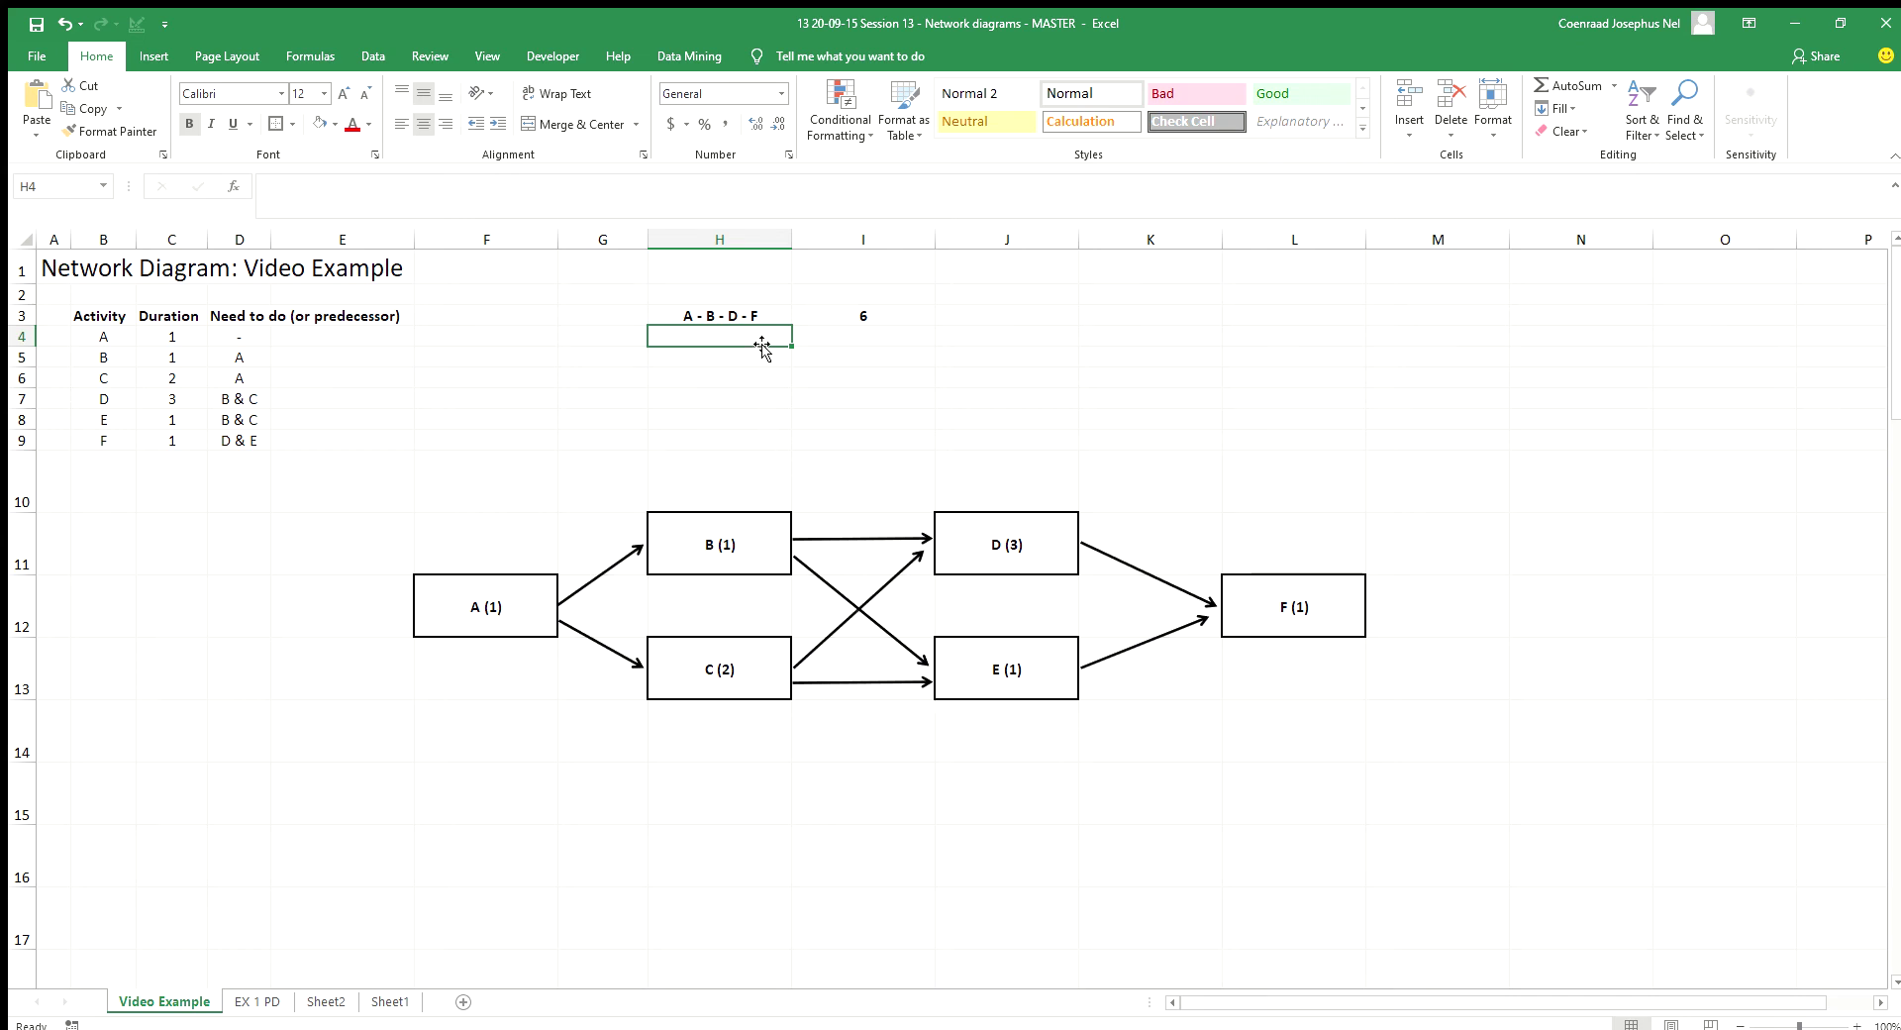
text(A - B - D - F)
key(BackSpace)
key(BackSpace)
key(BackSpace)
key(BackSpace)
key(BackSpace)
key(BackSpace)
key(BackSpace)
key(BackSpace)
key(BackSpace)
text(C - )
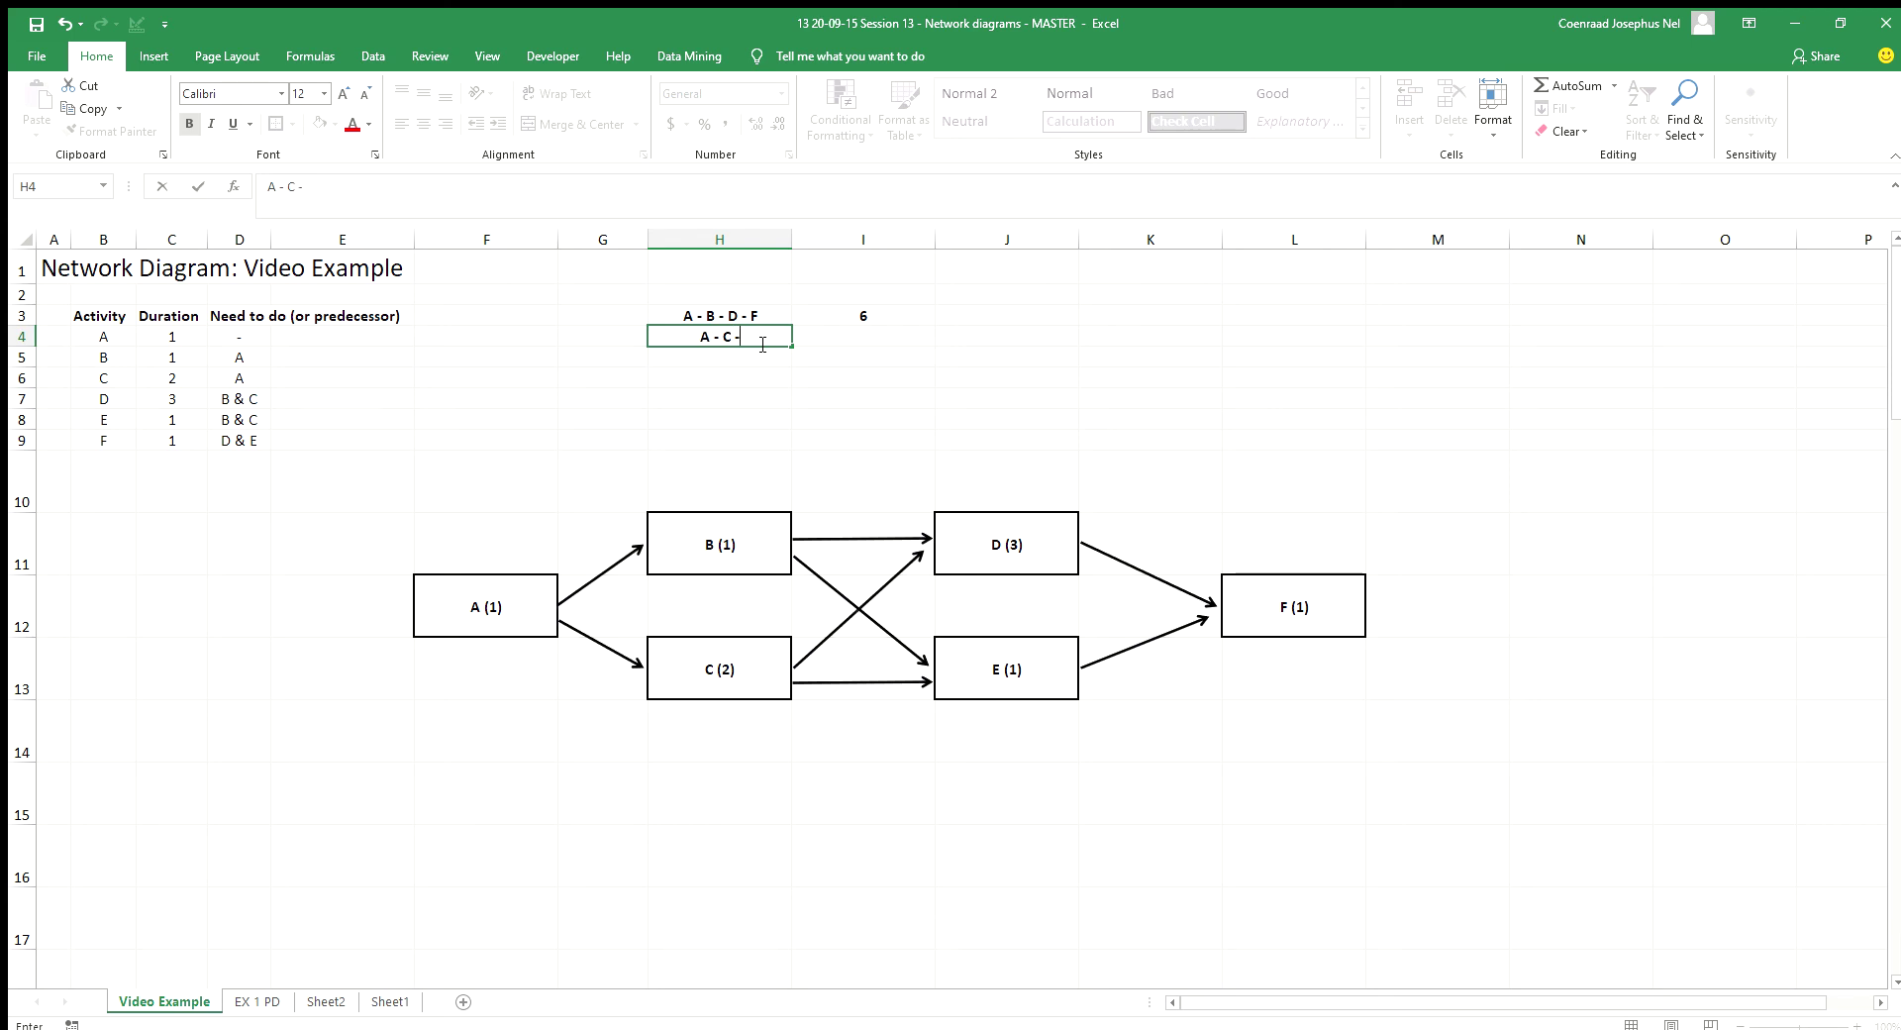
text(E - F)
key(Tab)
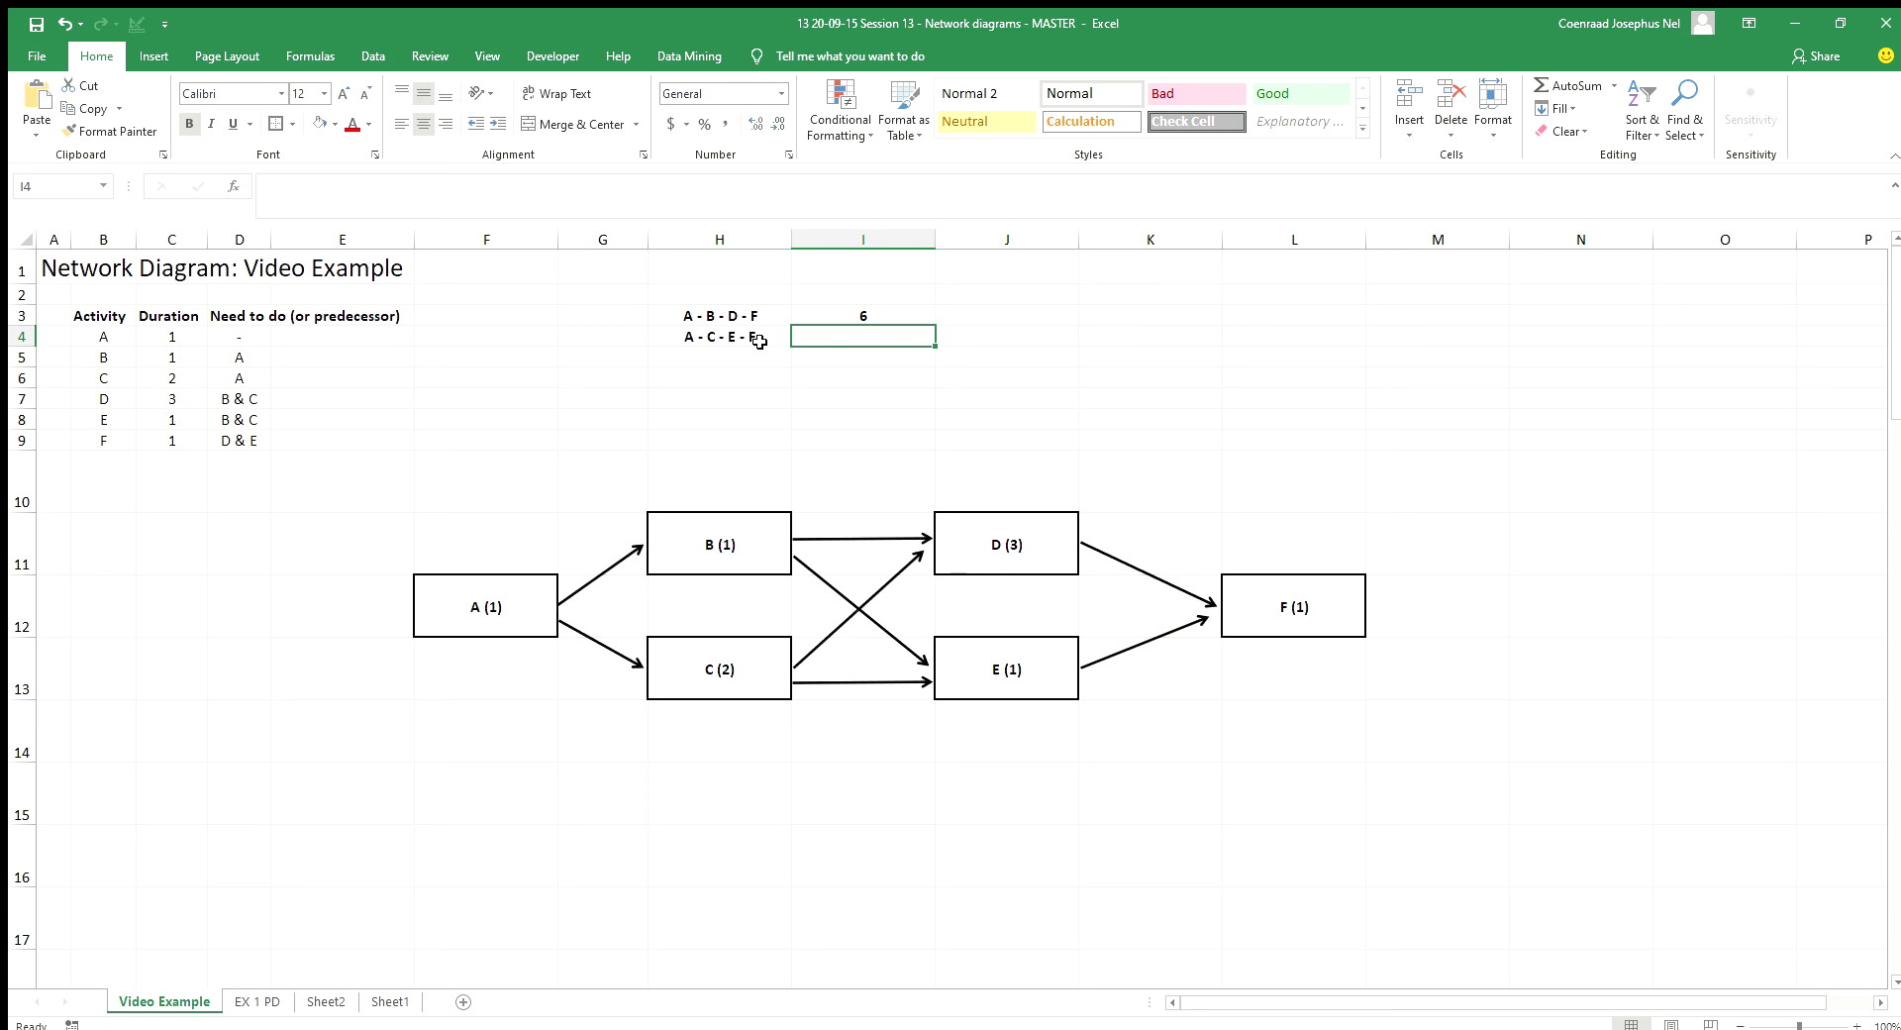
Step: Calculate the duration of path A - C - E - F in I4 with the formula =1+2+1+1
text(=1+)
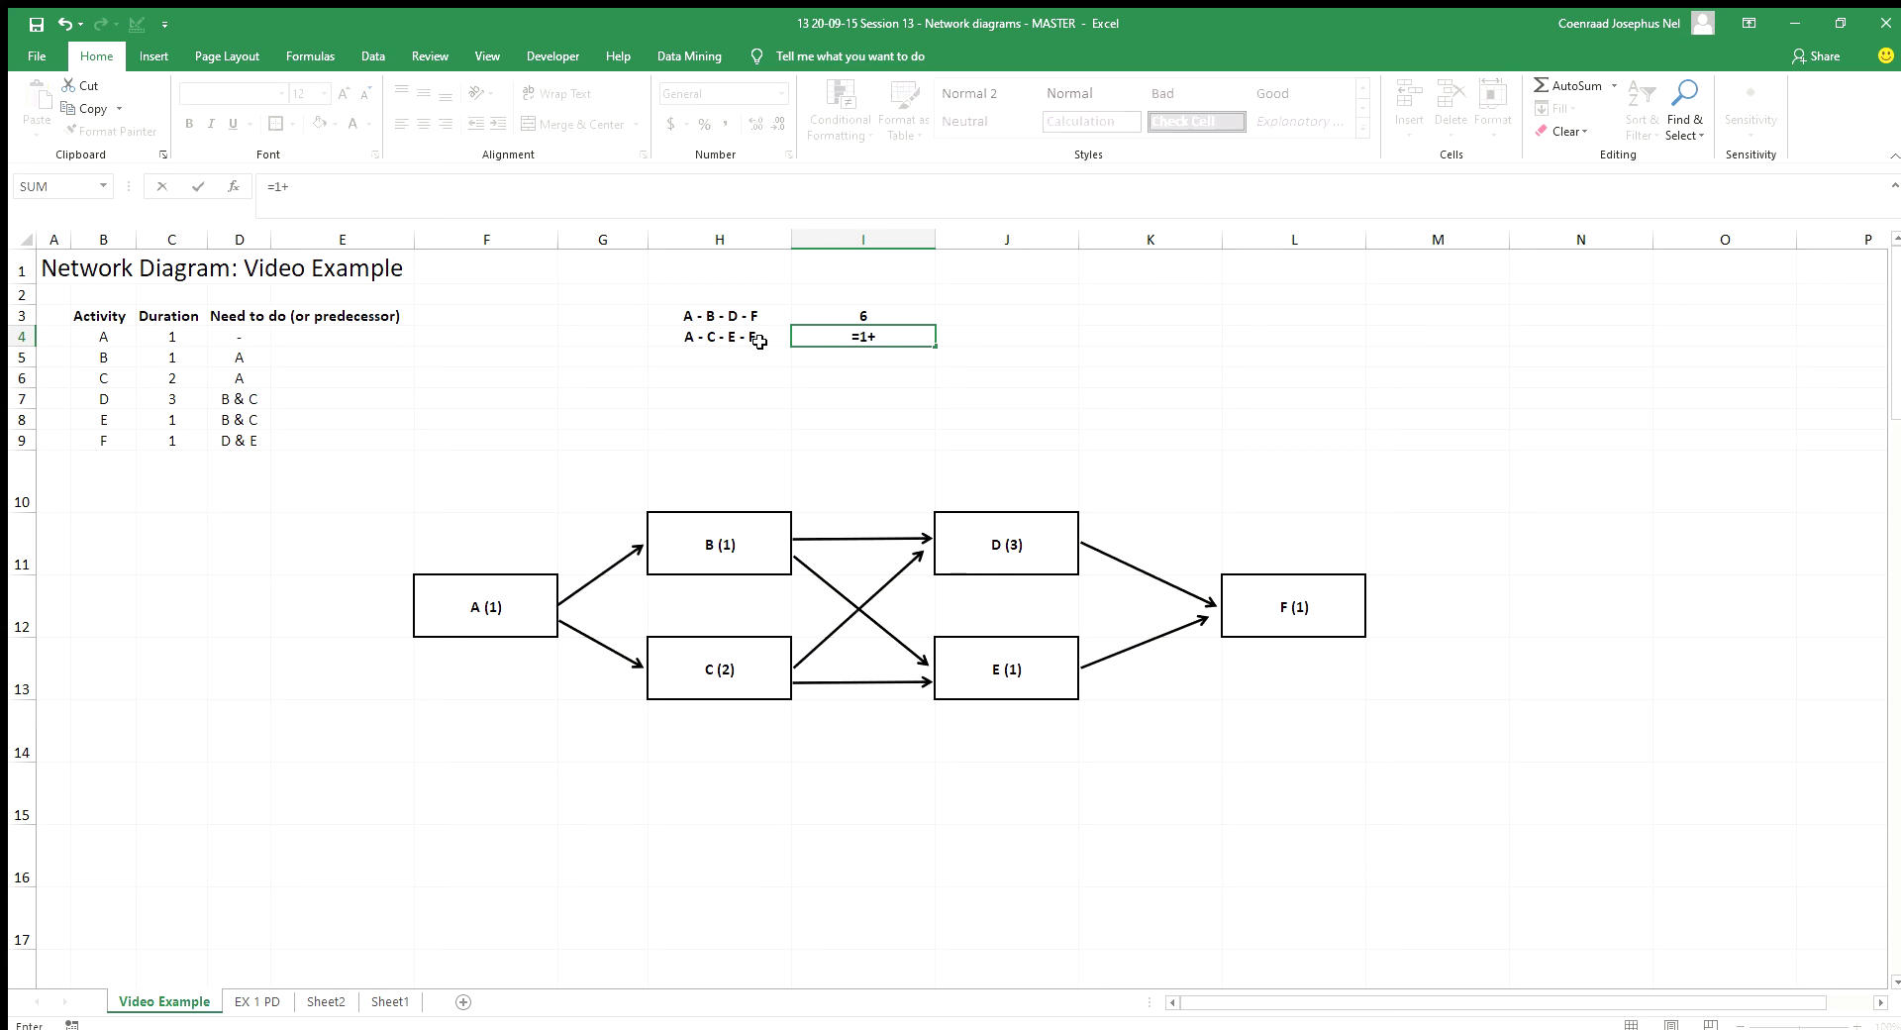
text(2+1+1)
key(Return)
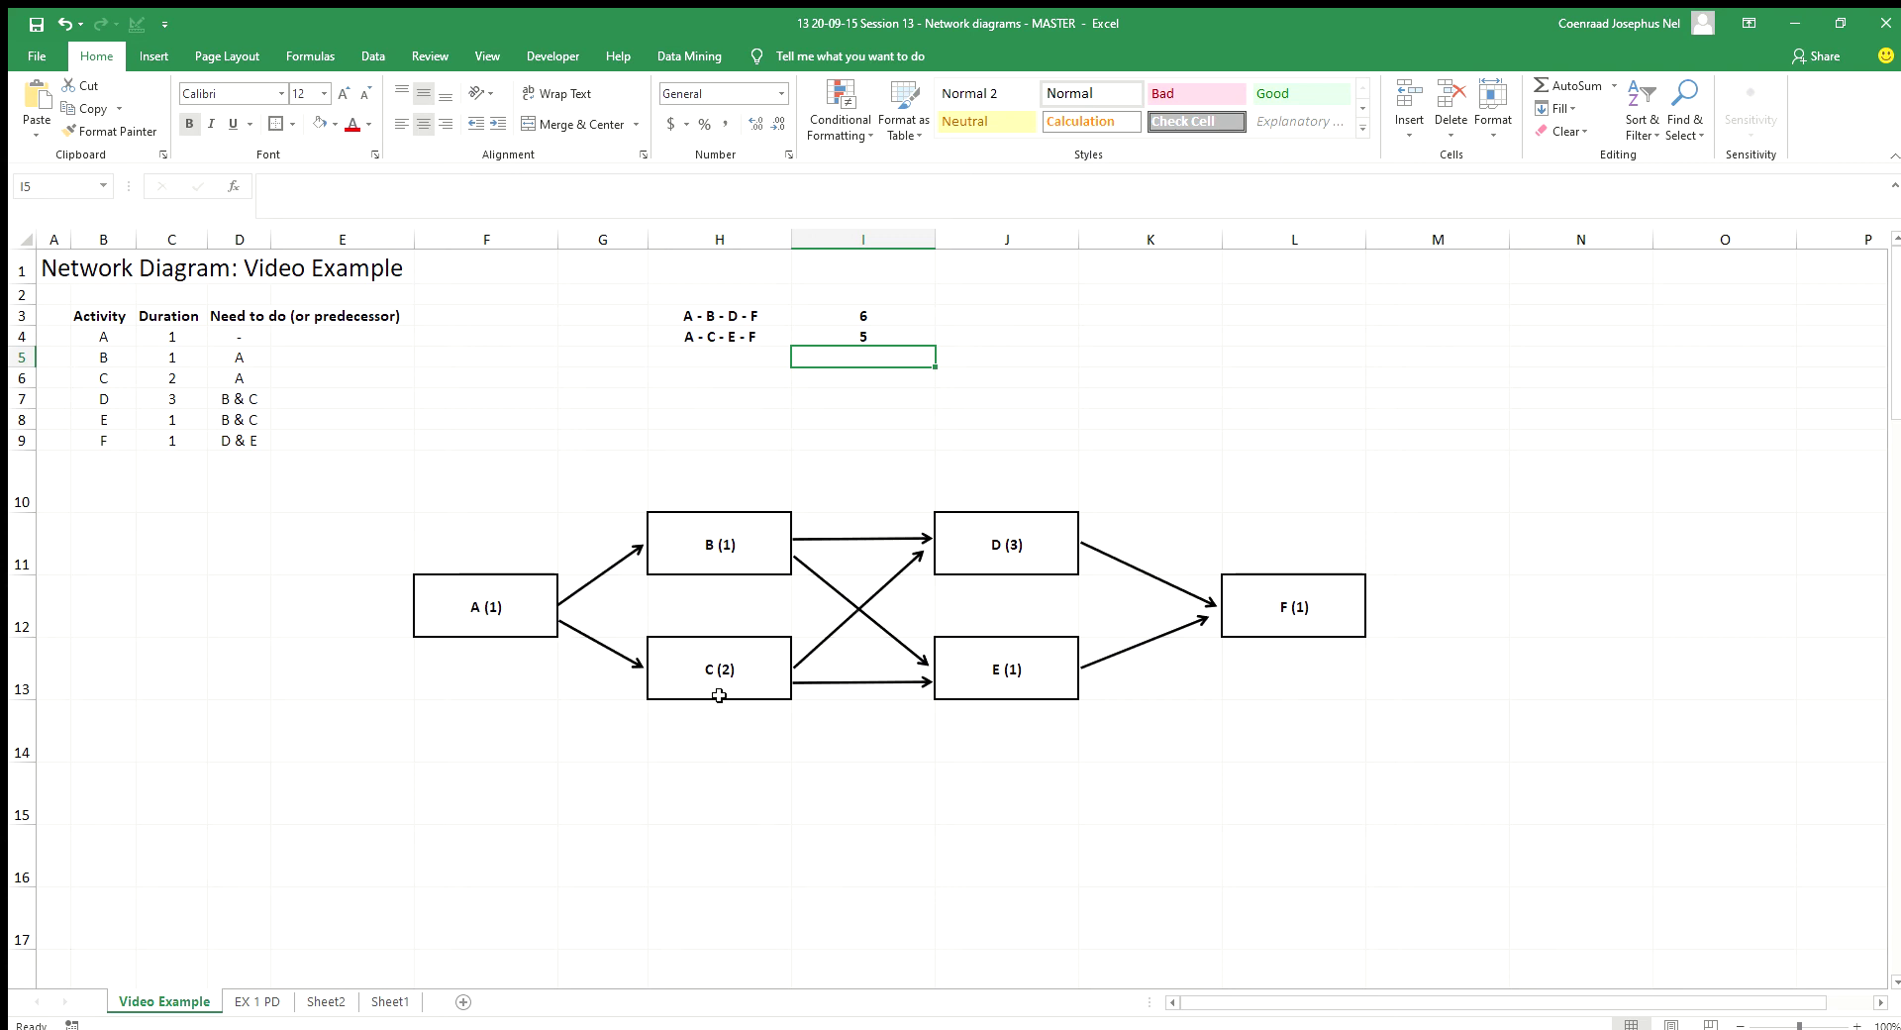
Step: Enter the third path, "A - C - D - F", in H5
click(710, 358)
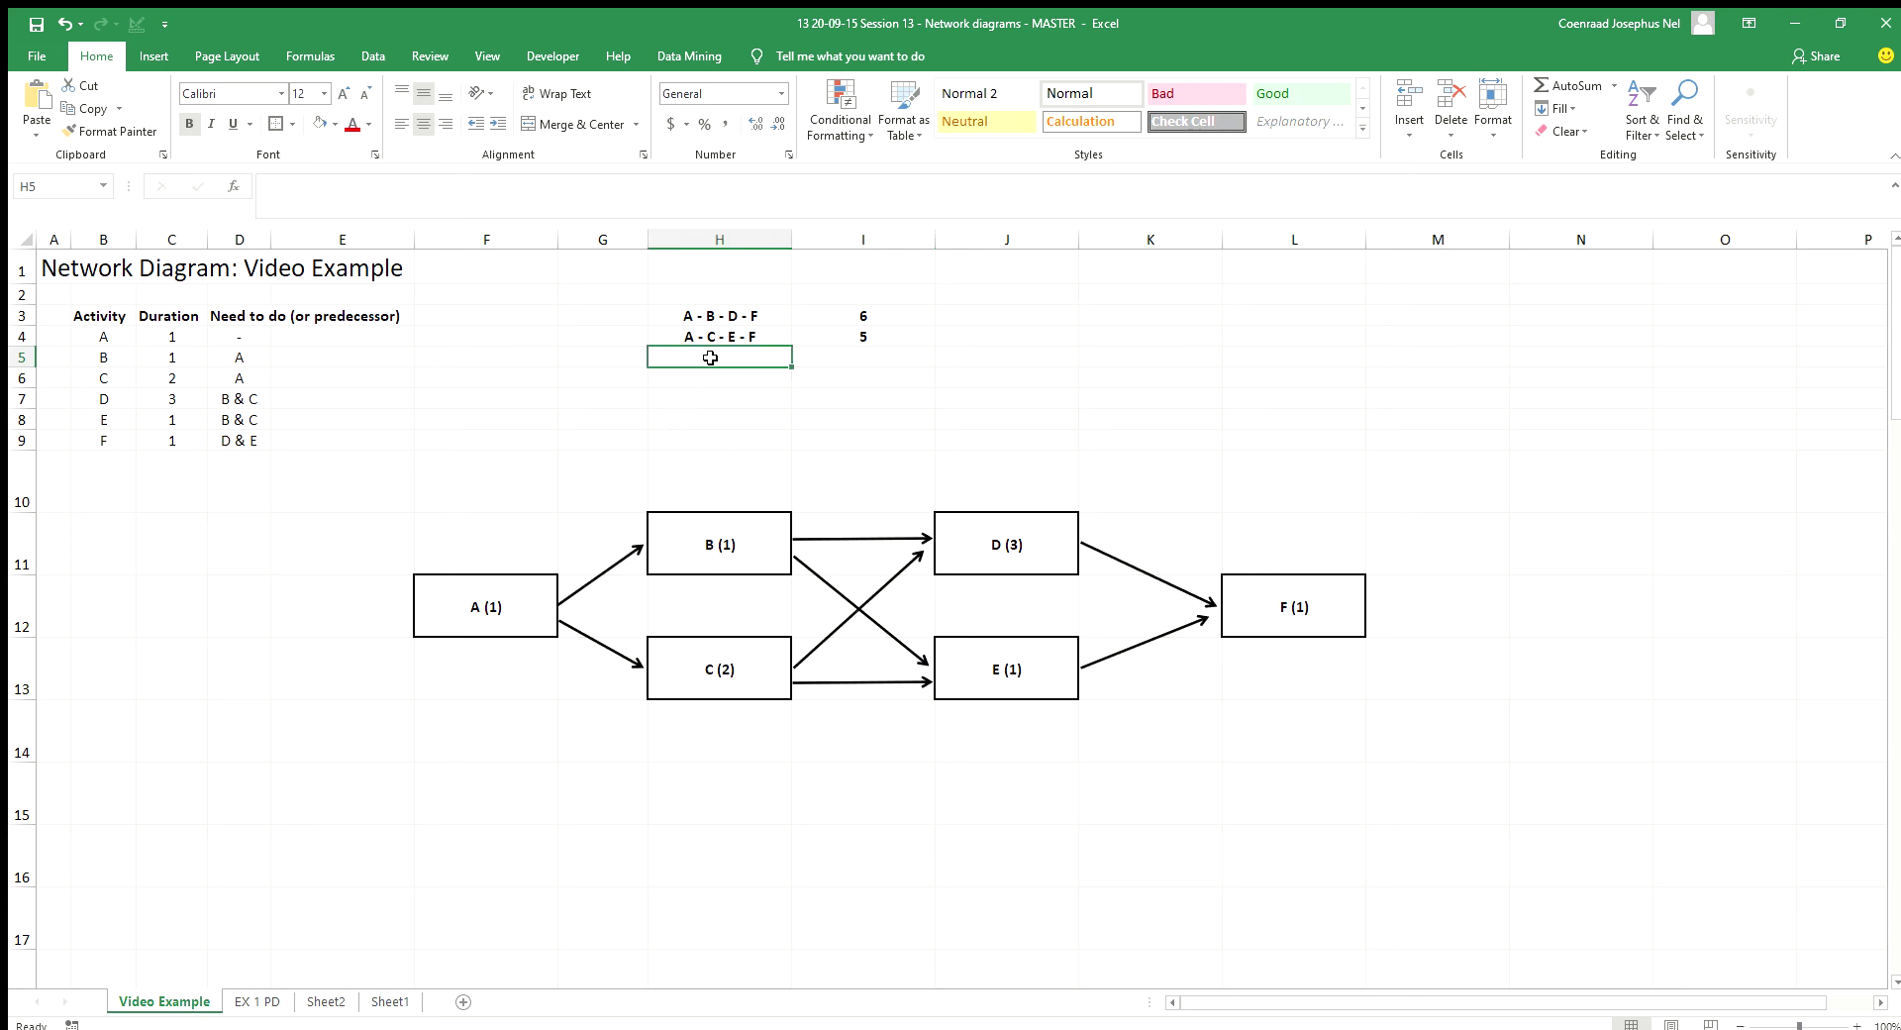
text(A - C)
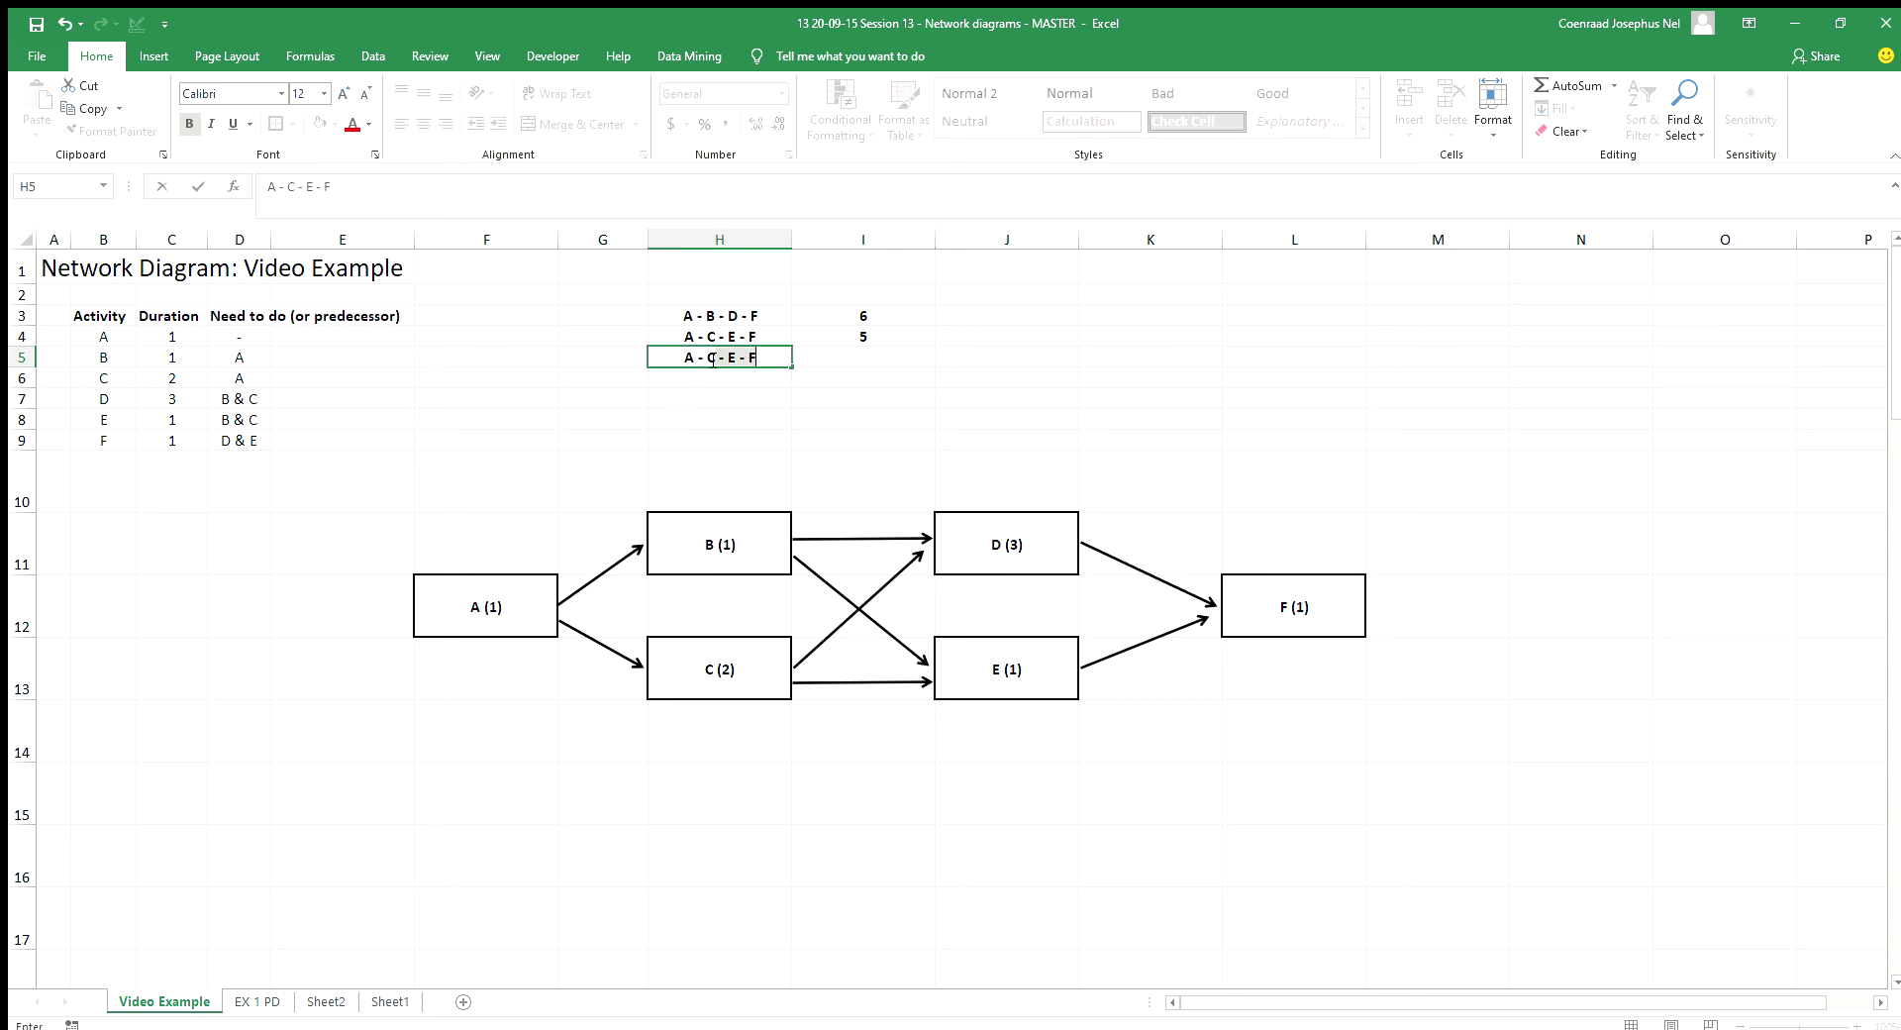
text(-)
key(BackSpace)
text(- D - F)
key(Tab)
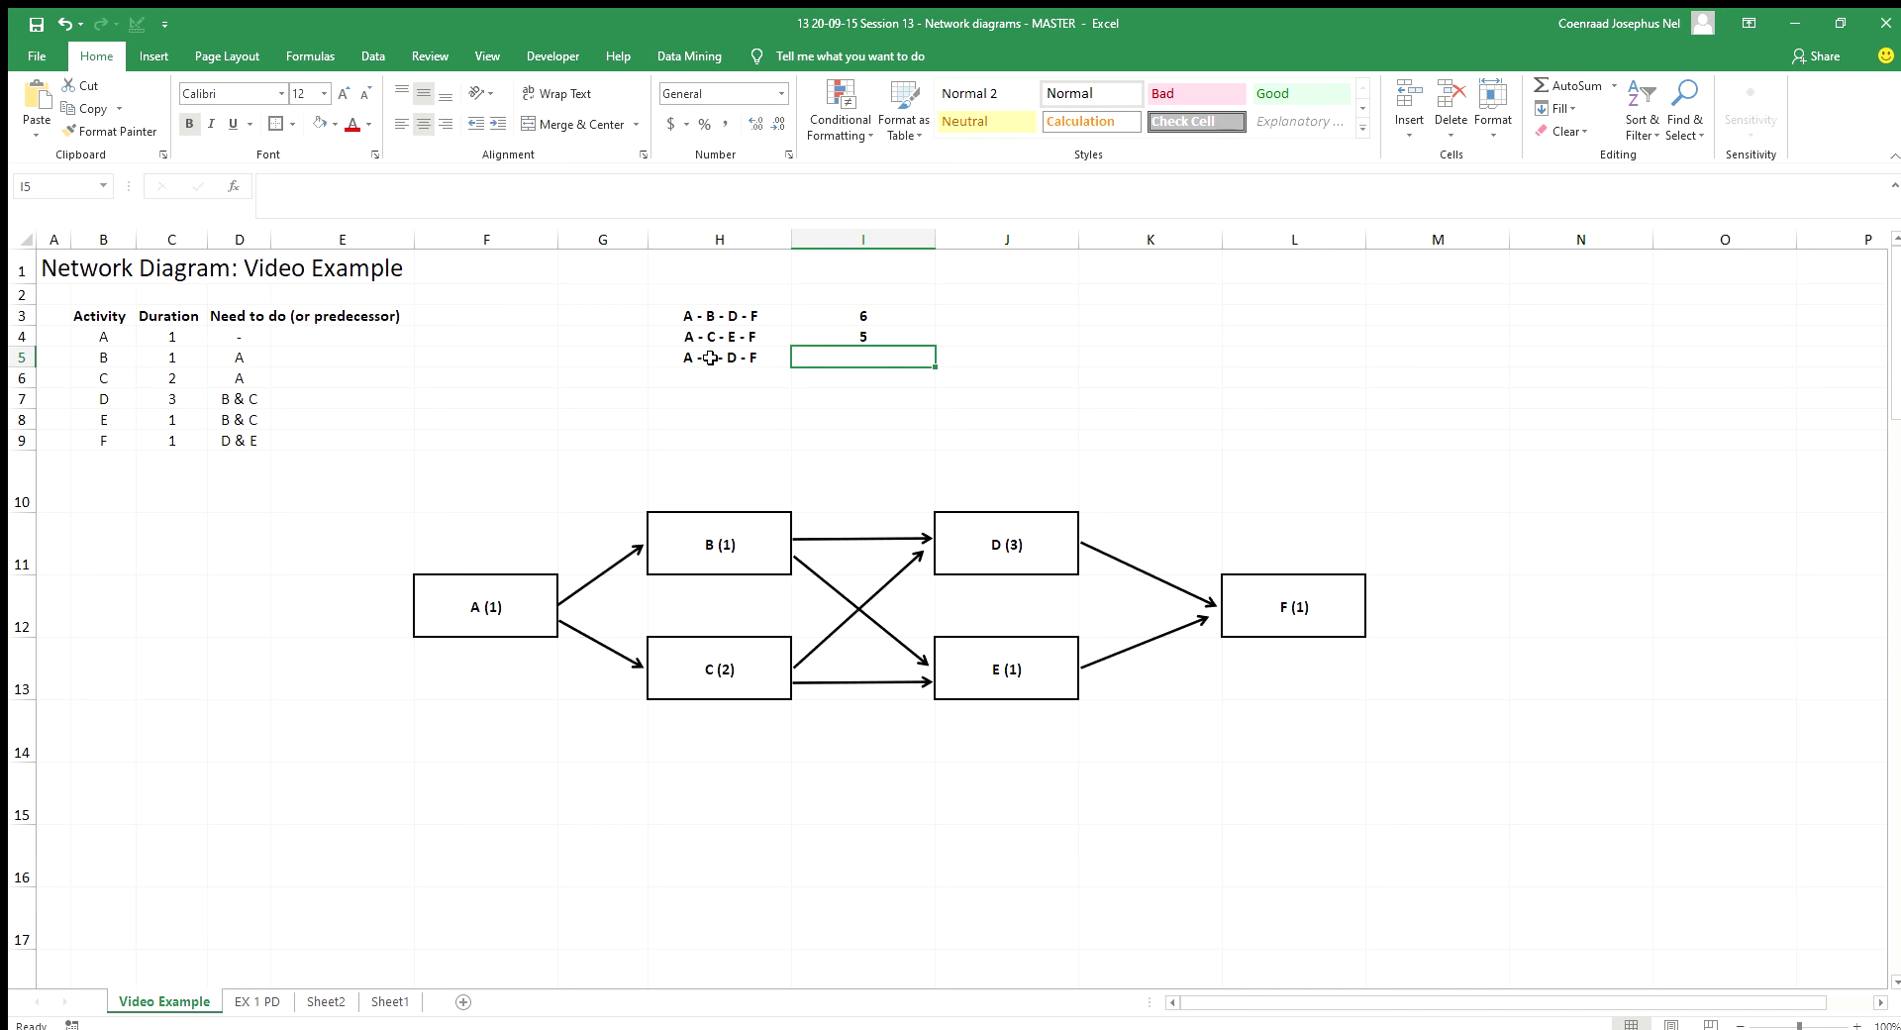
Step: Calculate the duration of path A - C - D - F in I5 with the formula =1+2+3+1
text(=1)
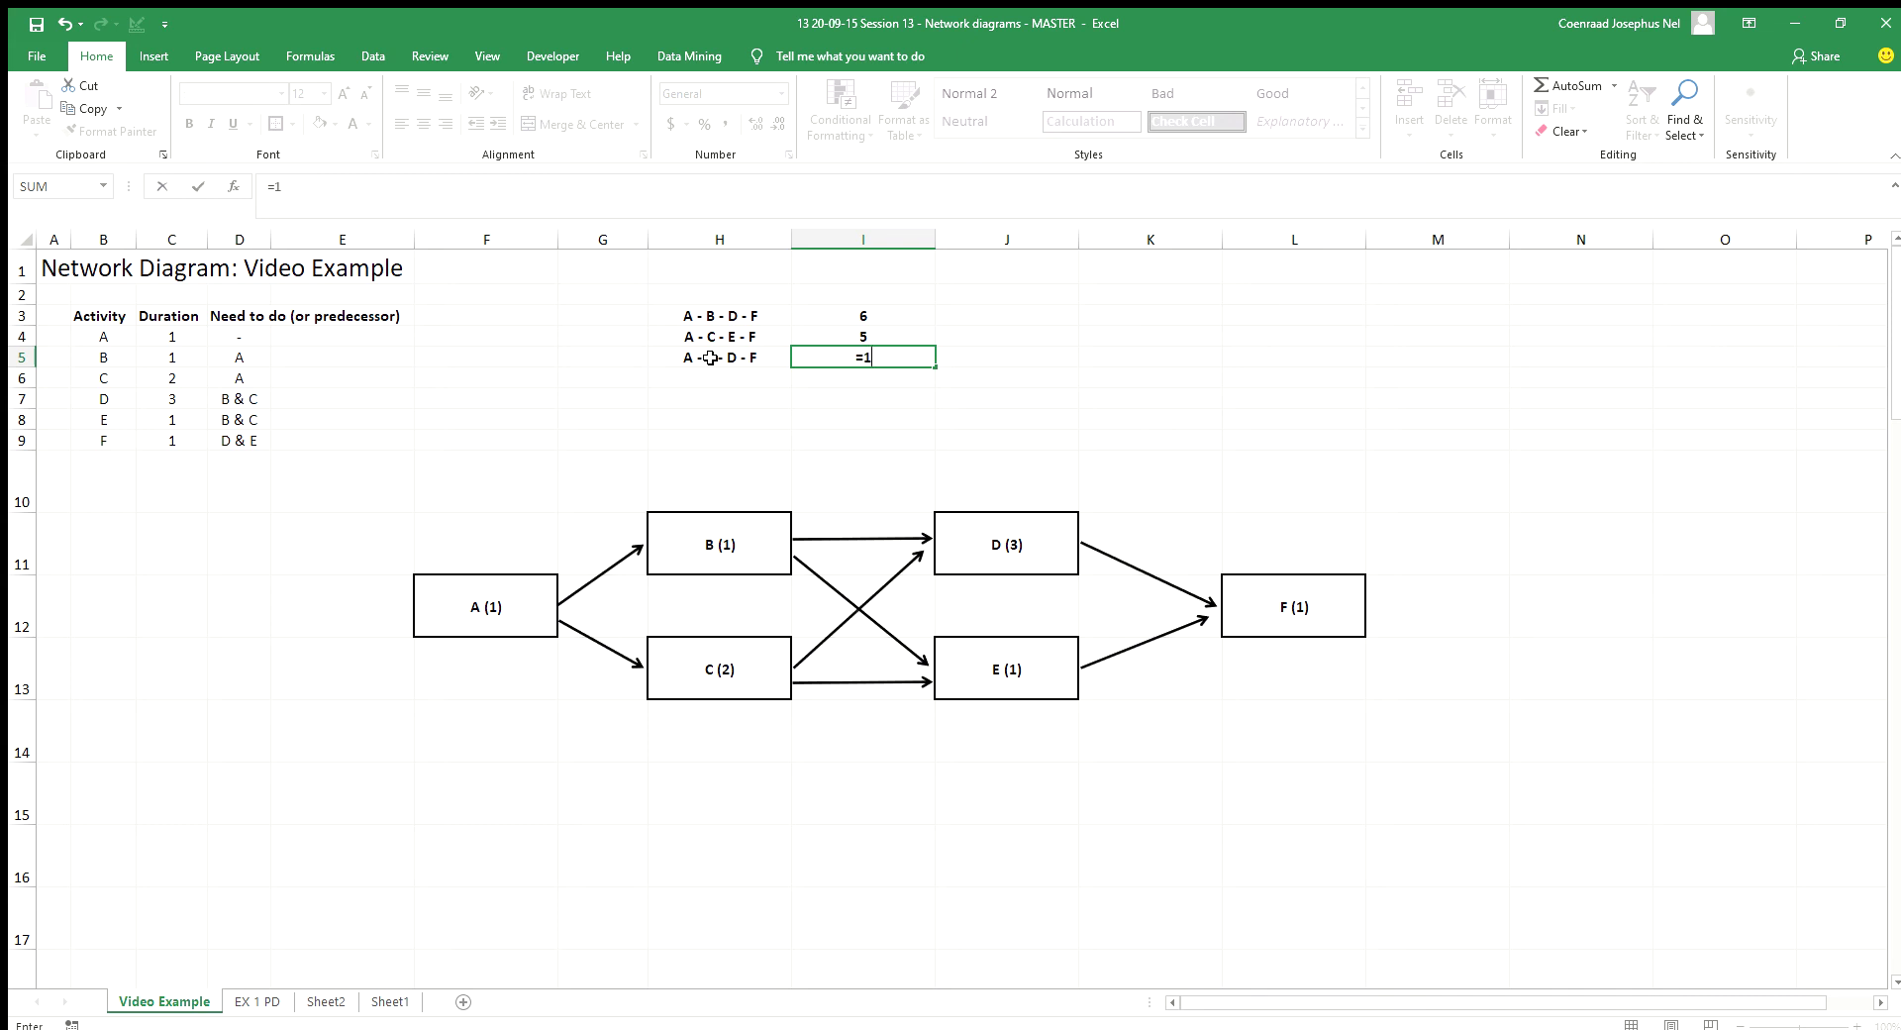
text(+)
text(2)
text(+)
text(3)
text(+)
text(1)
key(Return)
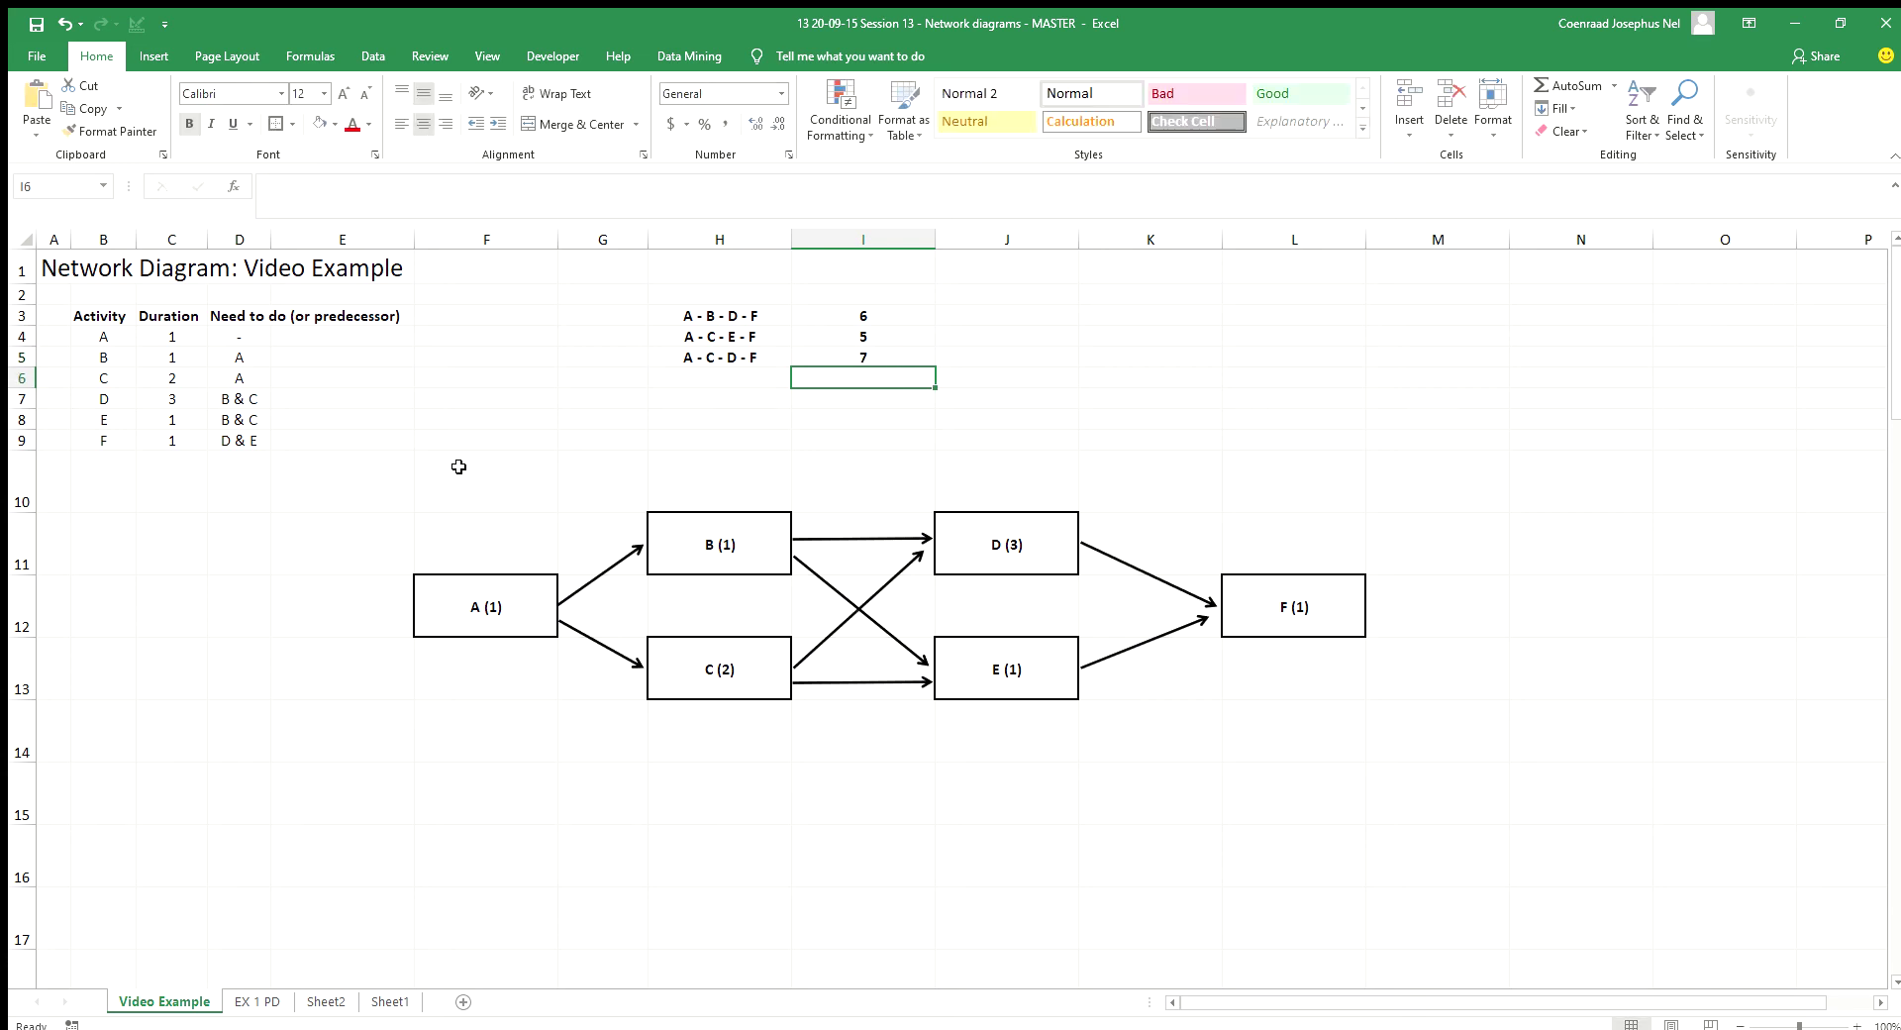
Step: Enter the fourth path, "A - B - E - F", in H6
click(718, 370)
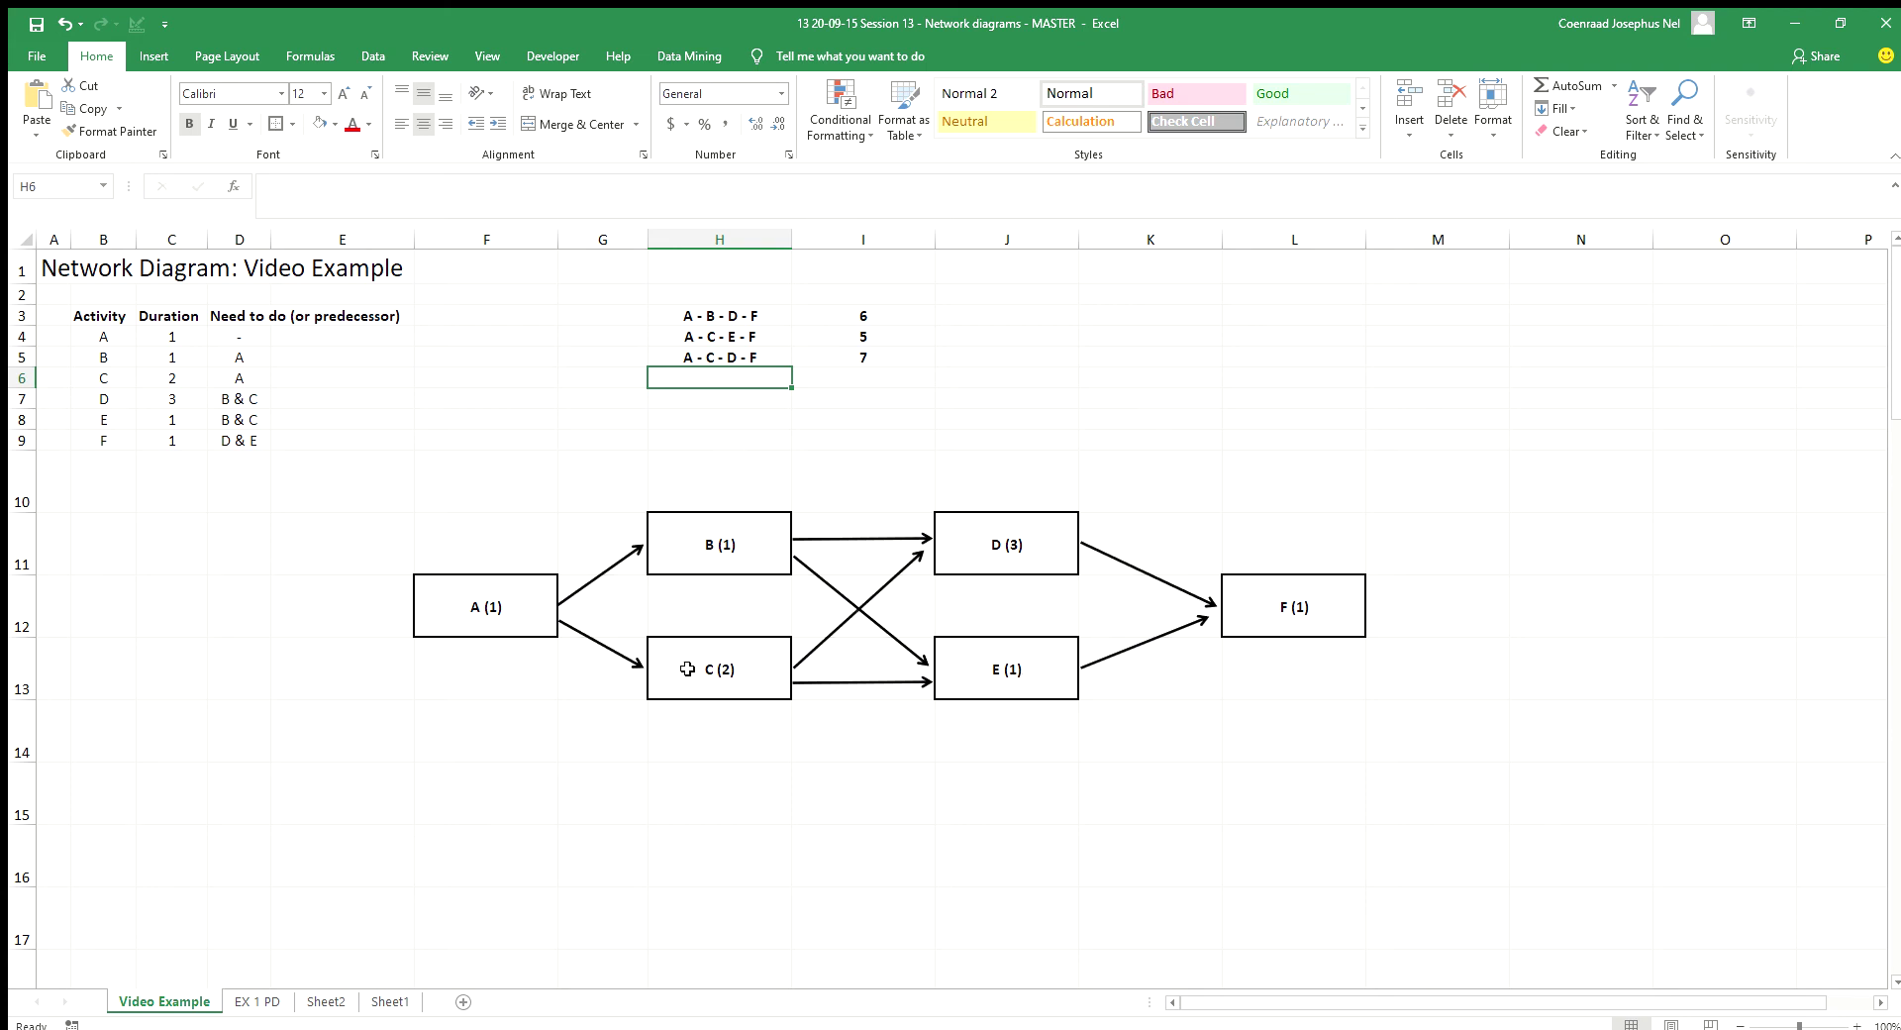
text(A )
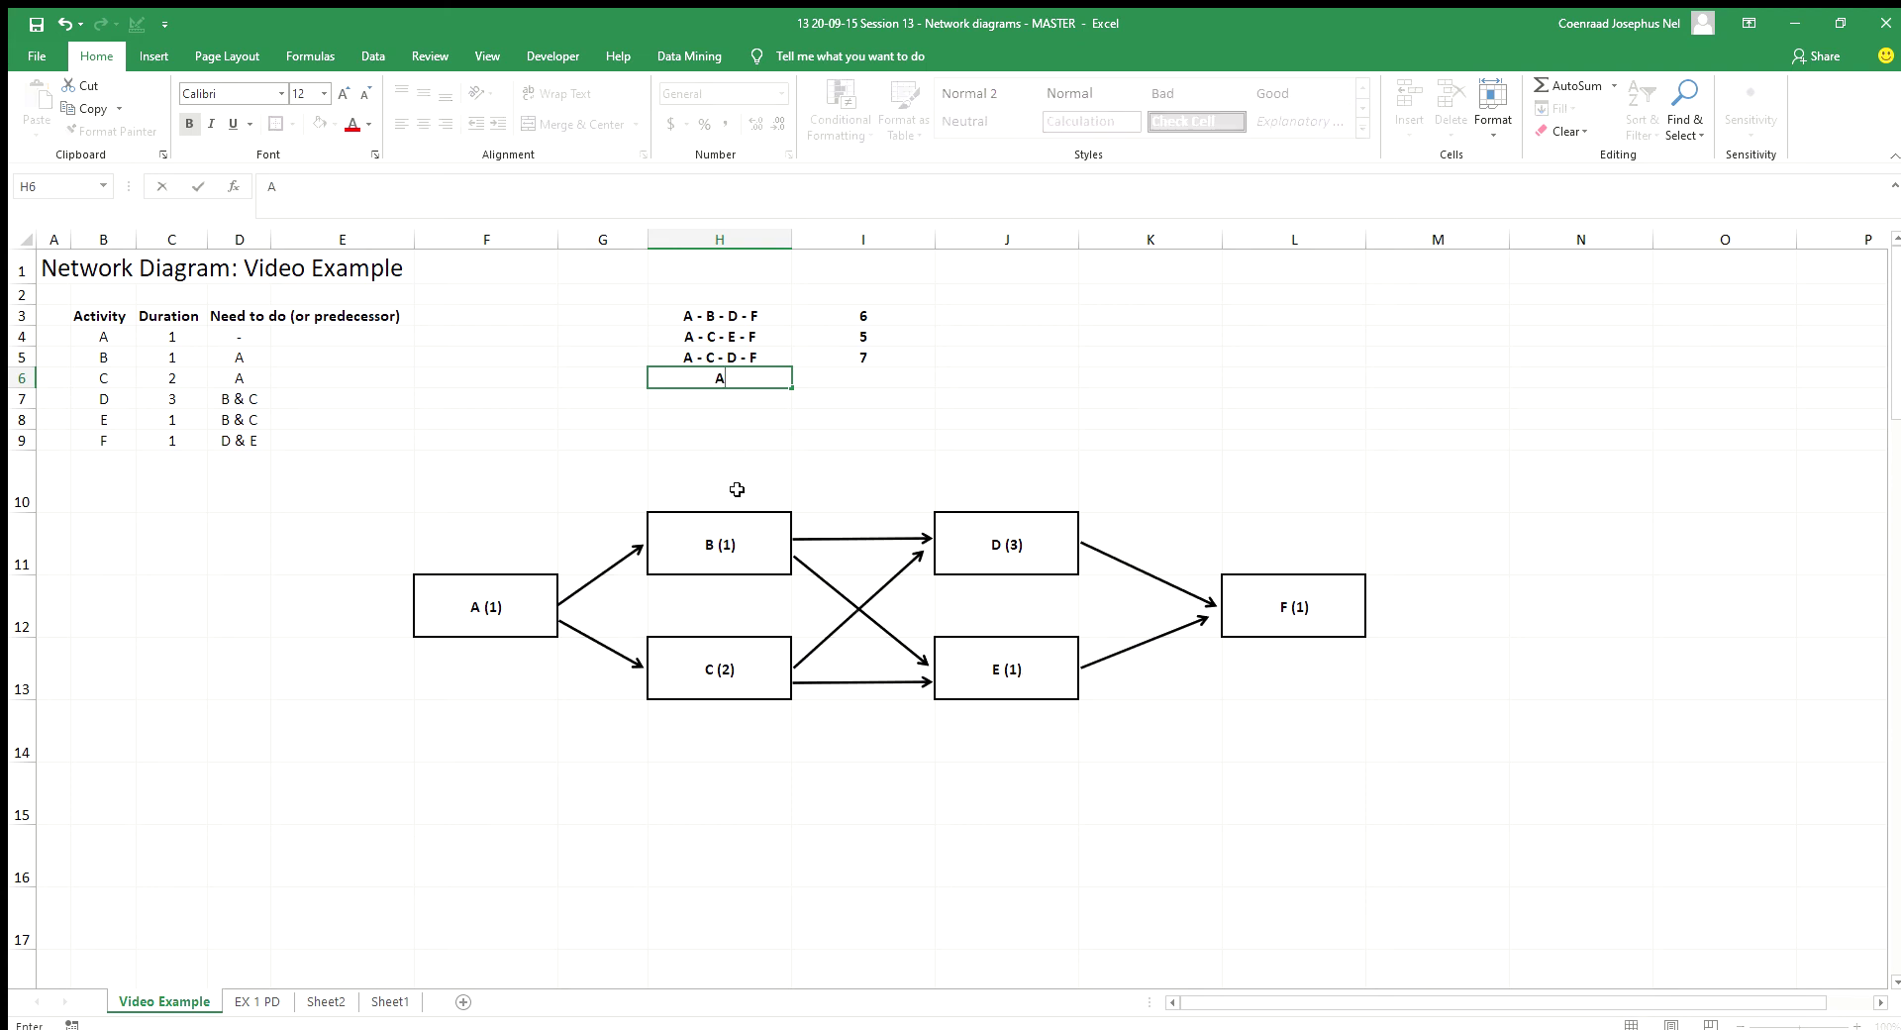
text(- B - E - F)
key(Tab)
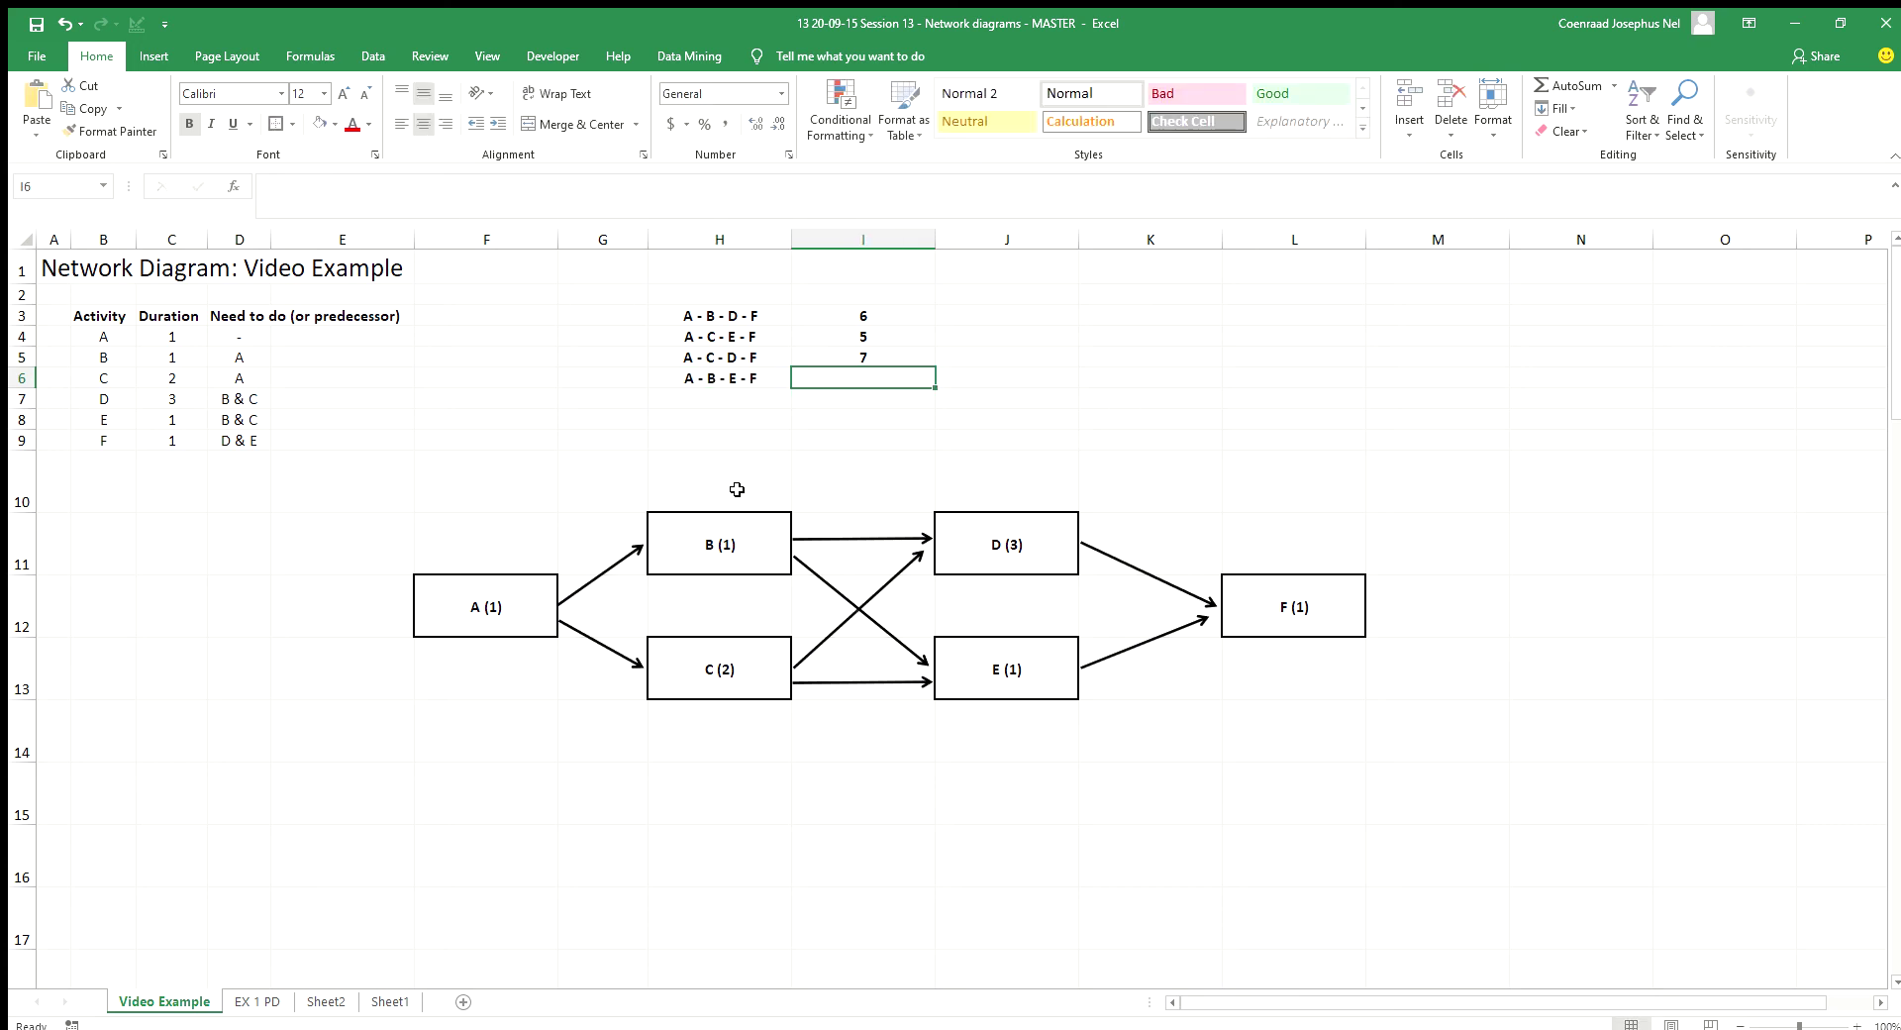
Step: Calculate the duration of path A - B - E - F in I6 with the formula =1+1+1+1
text(=)
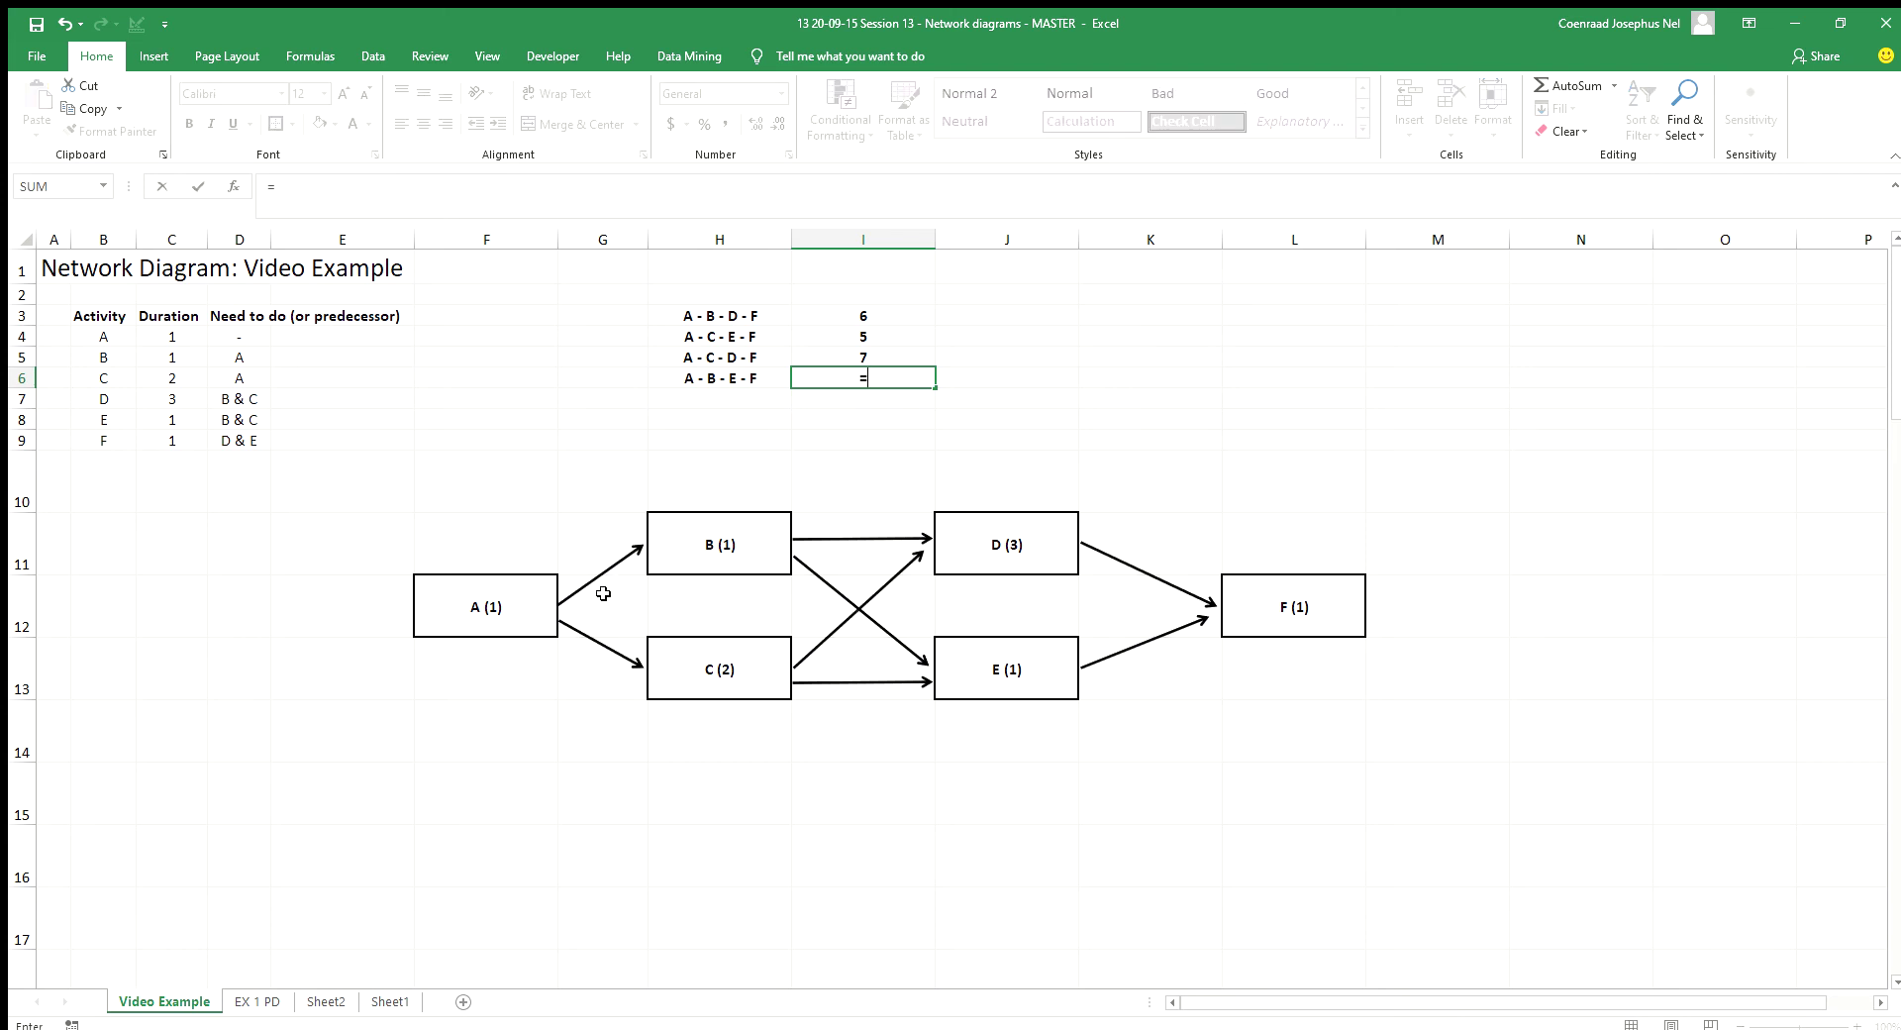
text(1+1+1+1)
key(Return)
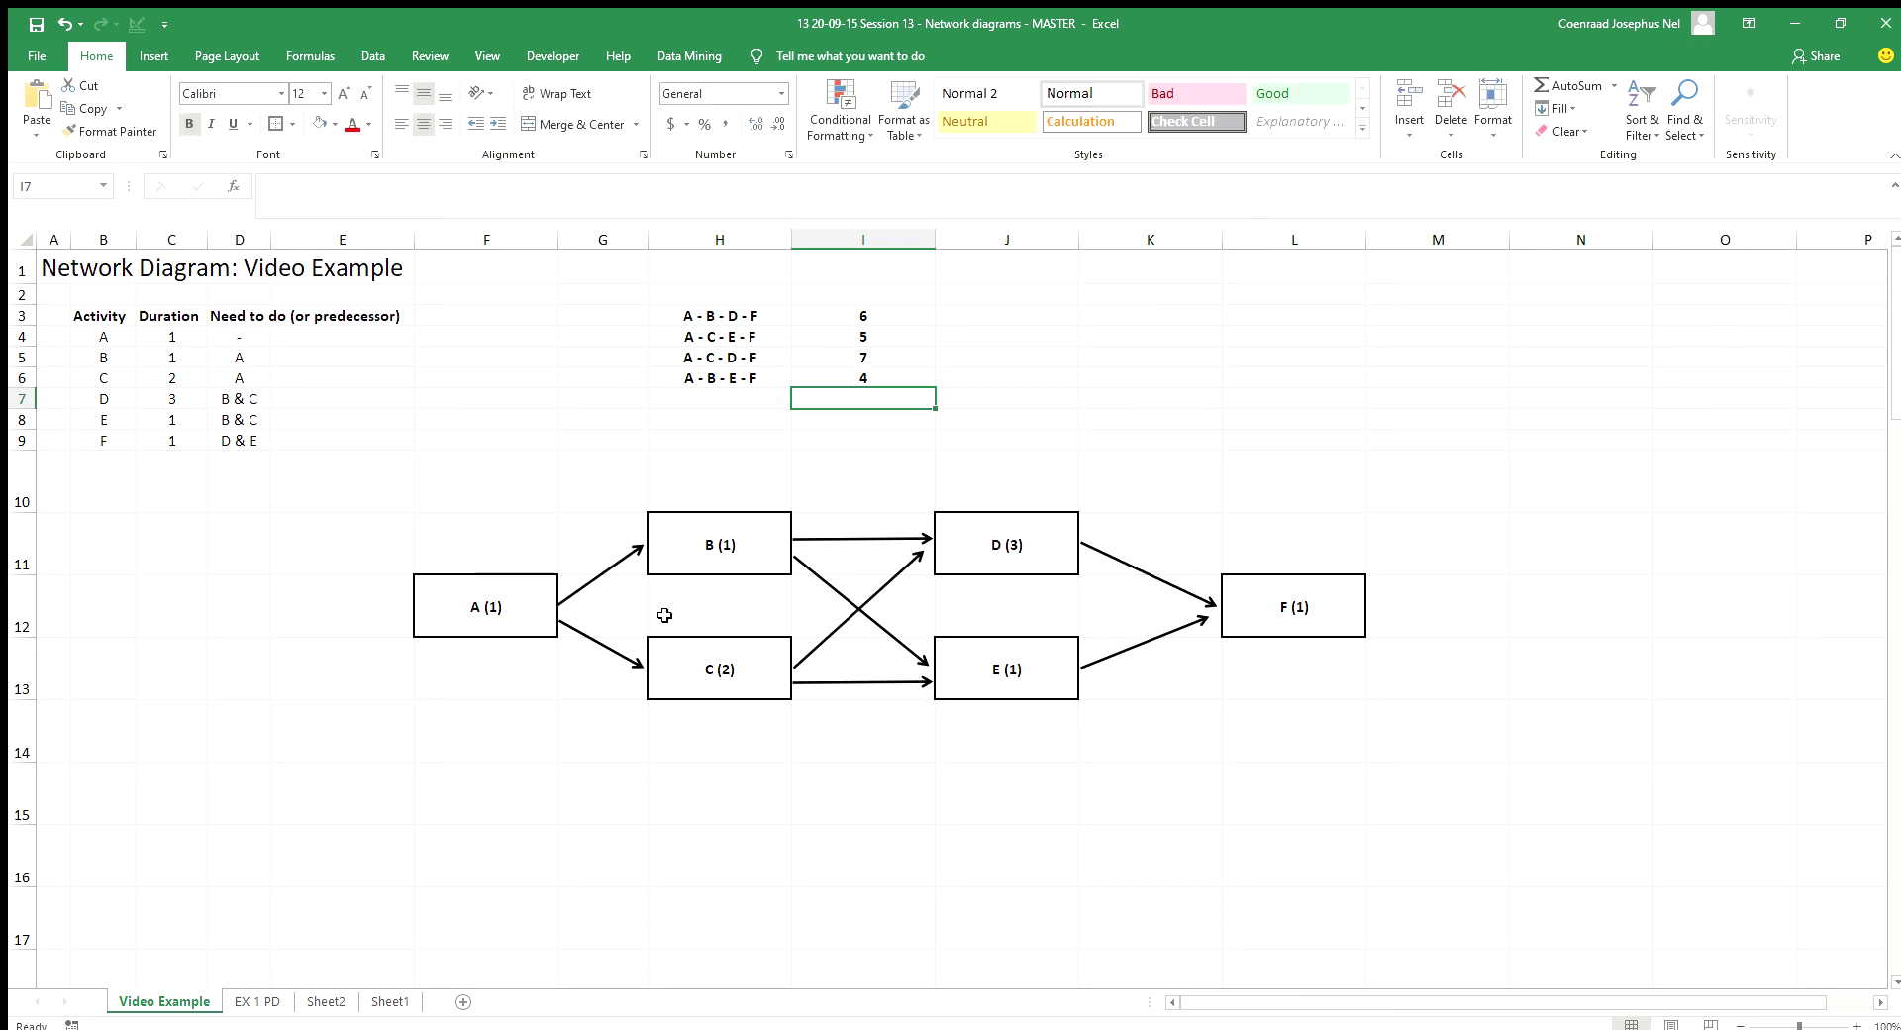
Step: Add the heading "Durations" in I2 above the path totals
click(884, 289)
text(d)
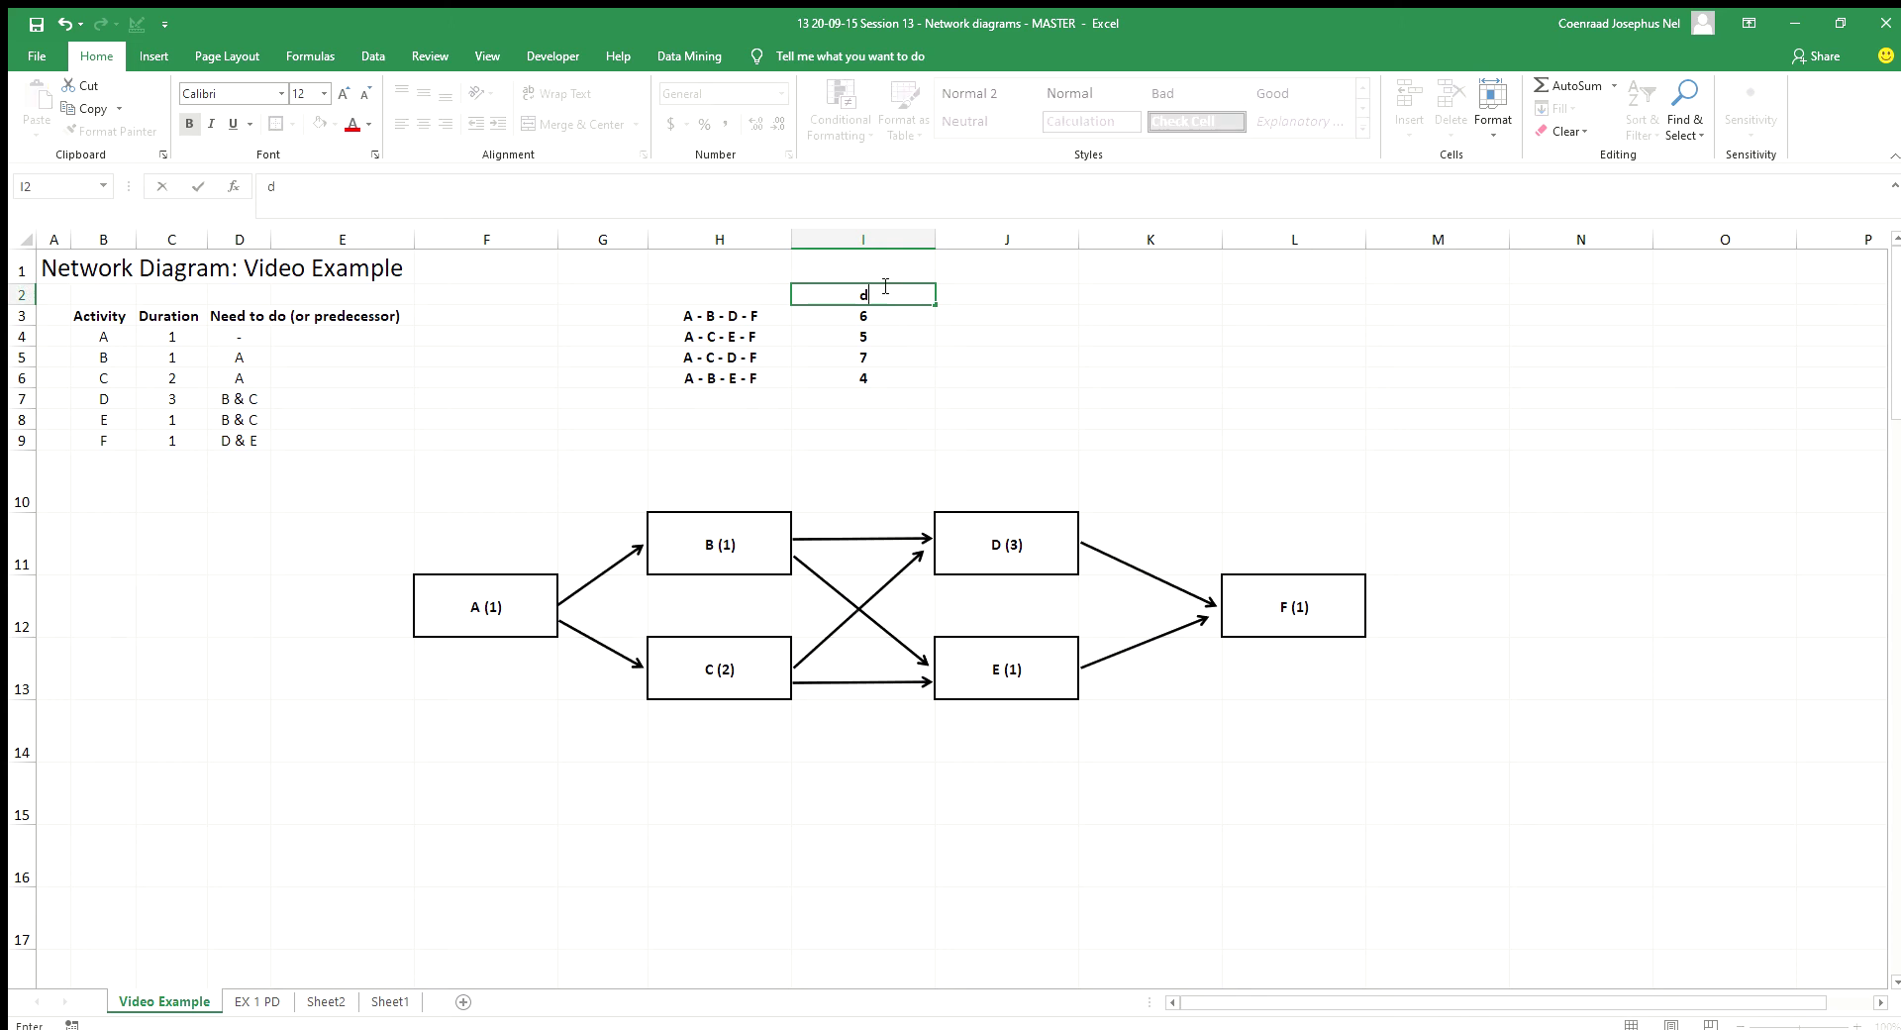
text(URATION)
key(BackSpace)
key(BackSpace)
key(BackSpace)
key(BackSpace)
key(BackSpace)
key(BackSpace)
key(BackSpace)
key(BackSpace)
text(Durations)
key(Return)
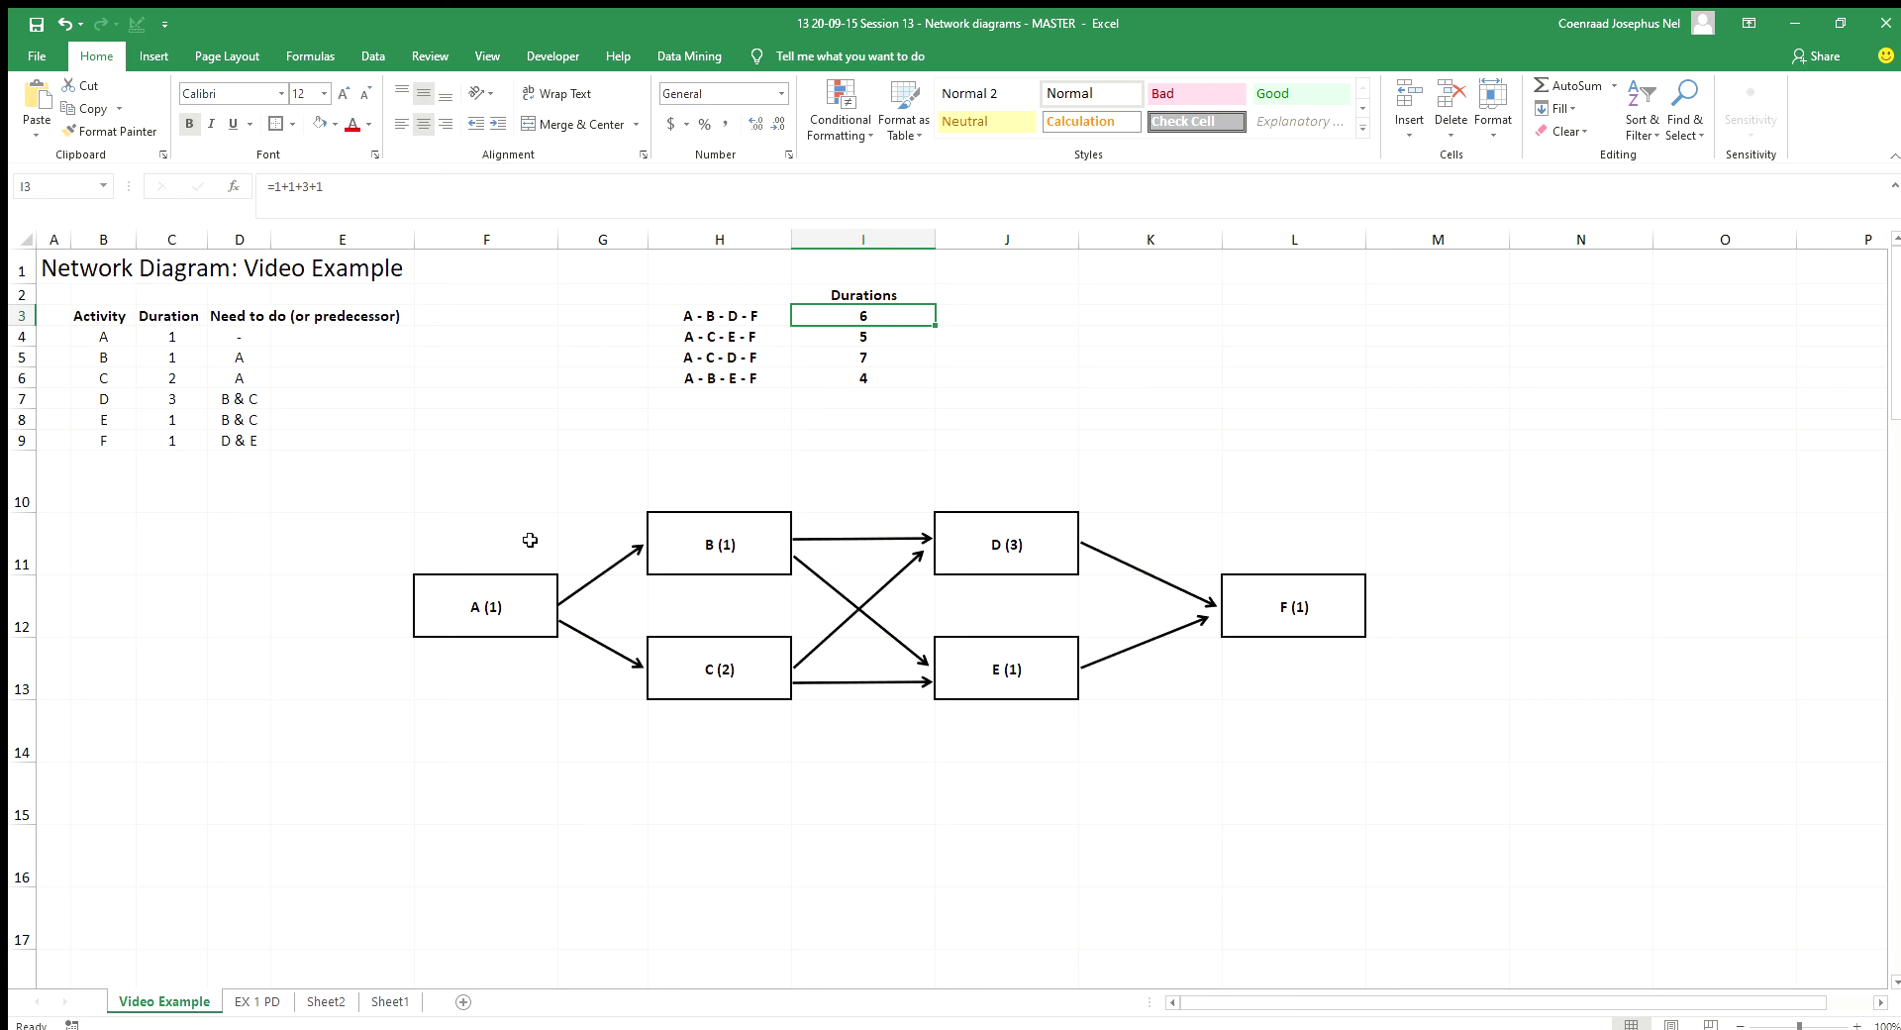
Step: Colour the duration of path A - C - D - F in I5 with a red font
click(969, 361)
click(906, 356)
click(352, 125)
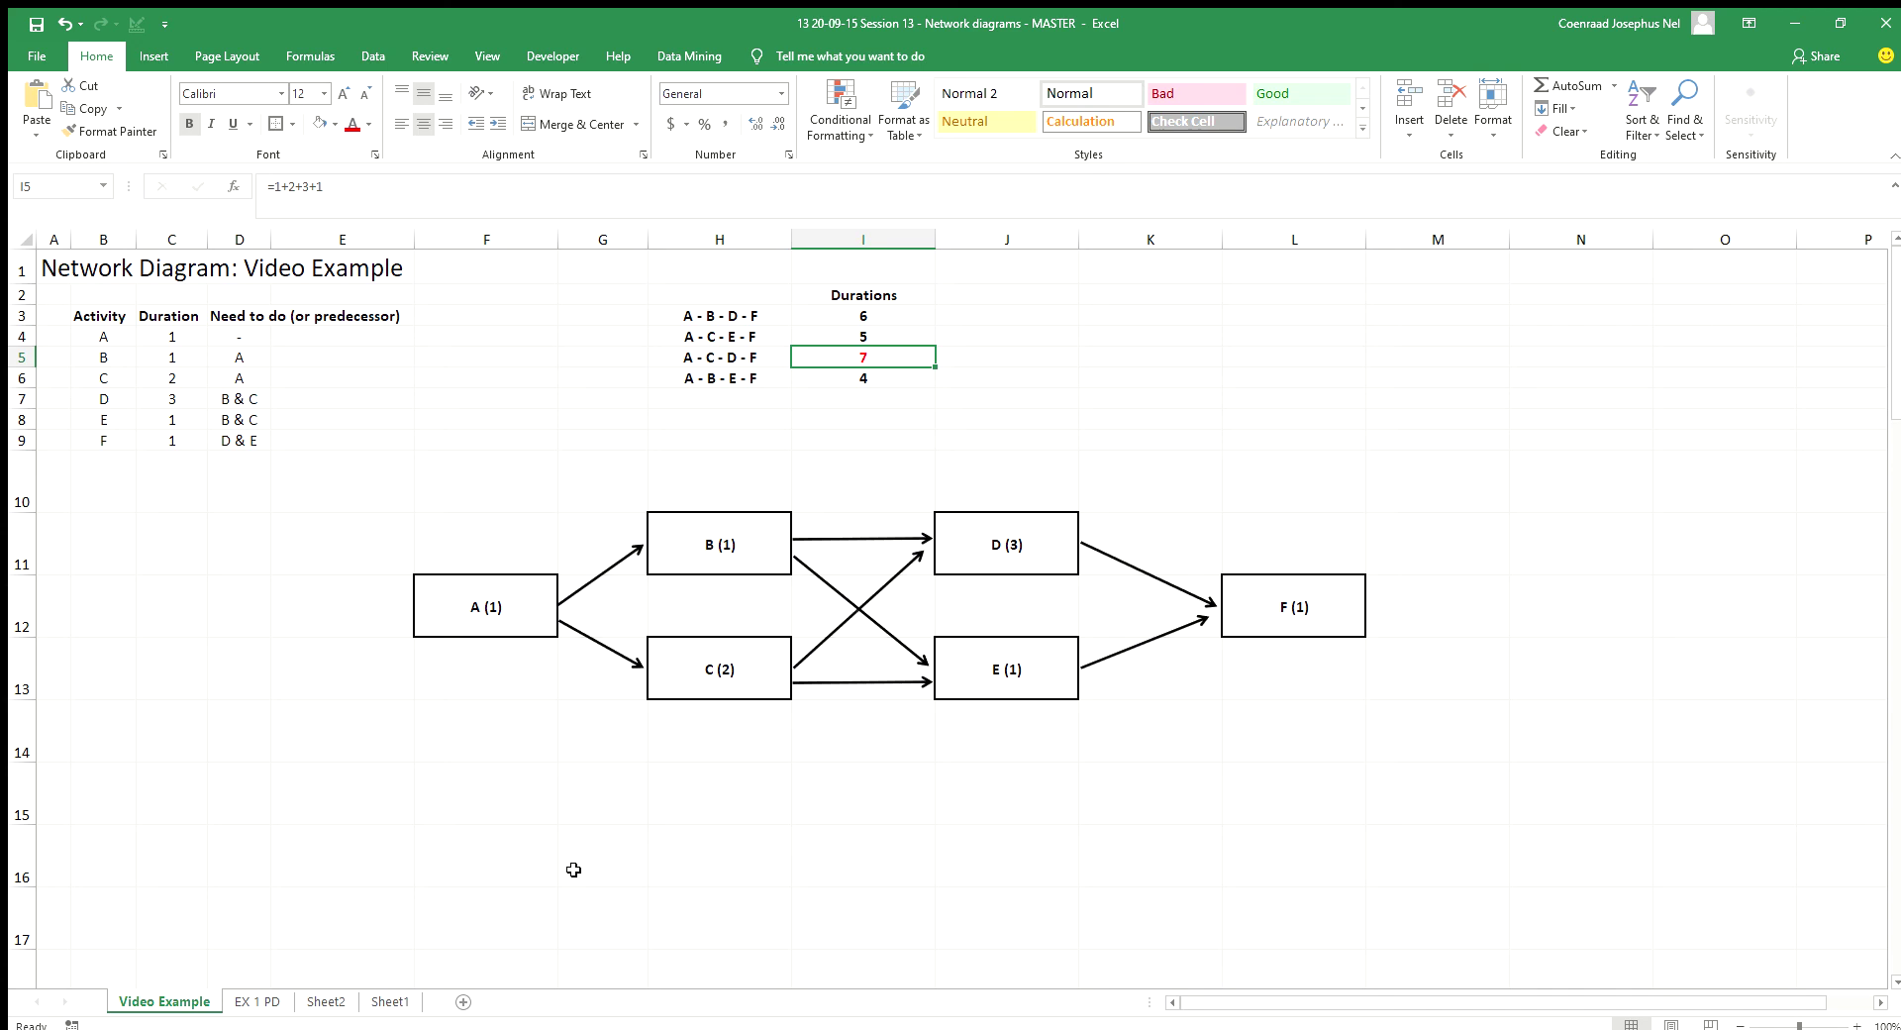
Step: Fill the diagram boxes of activities A, C, D and F with red to mark the critical path
click(514, 619)
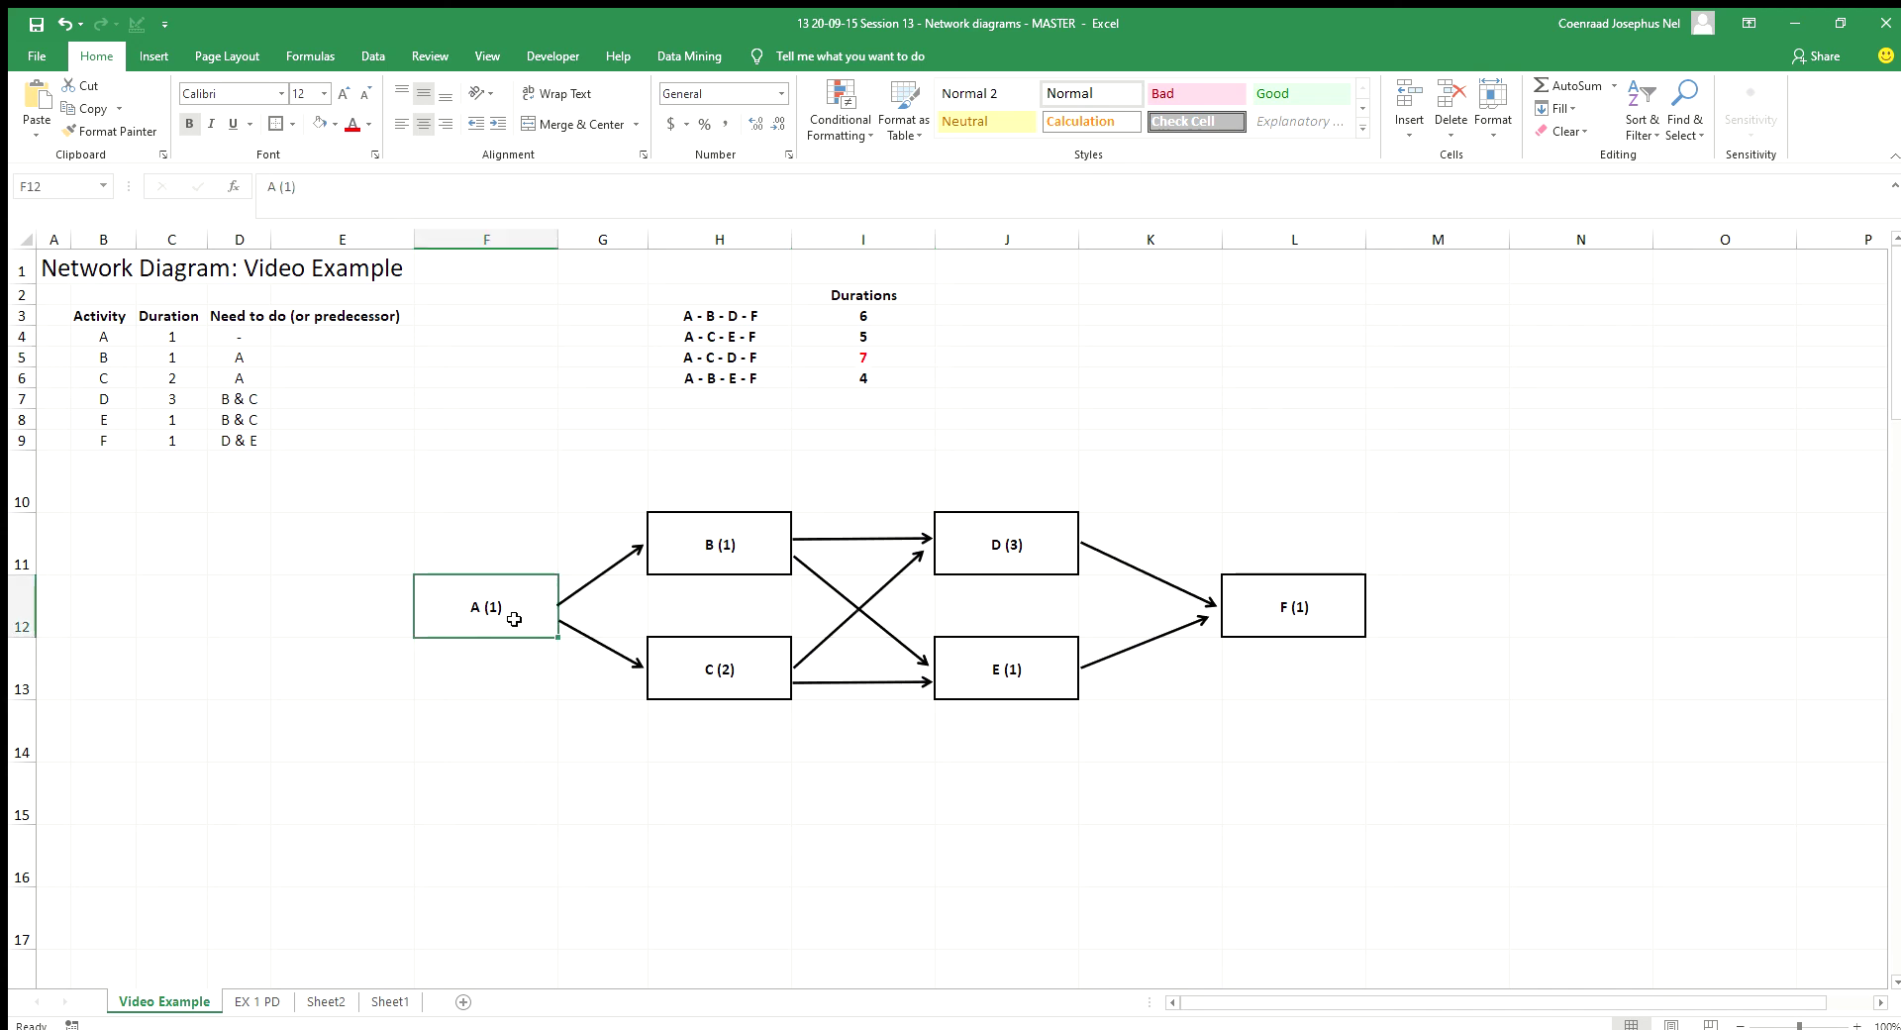
ctrl+click(744, 670)
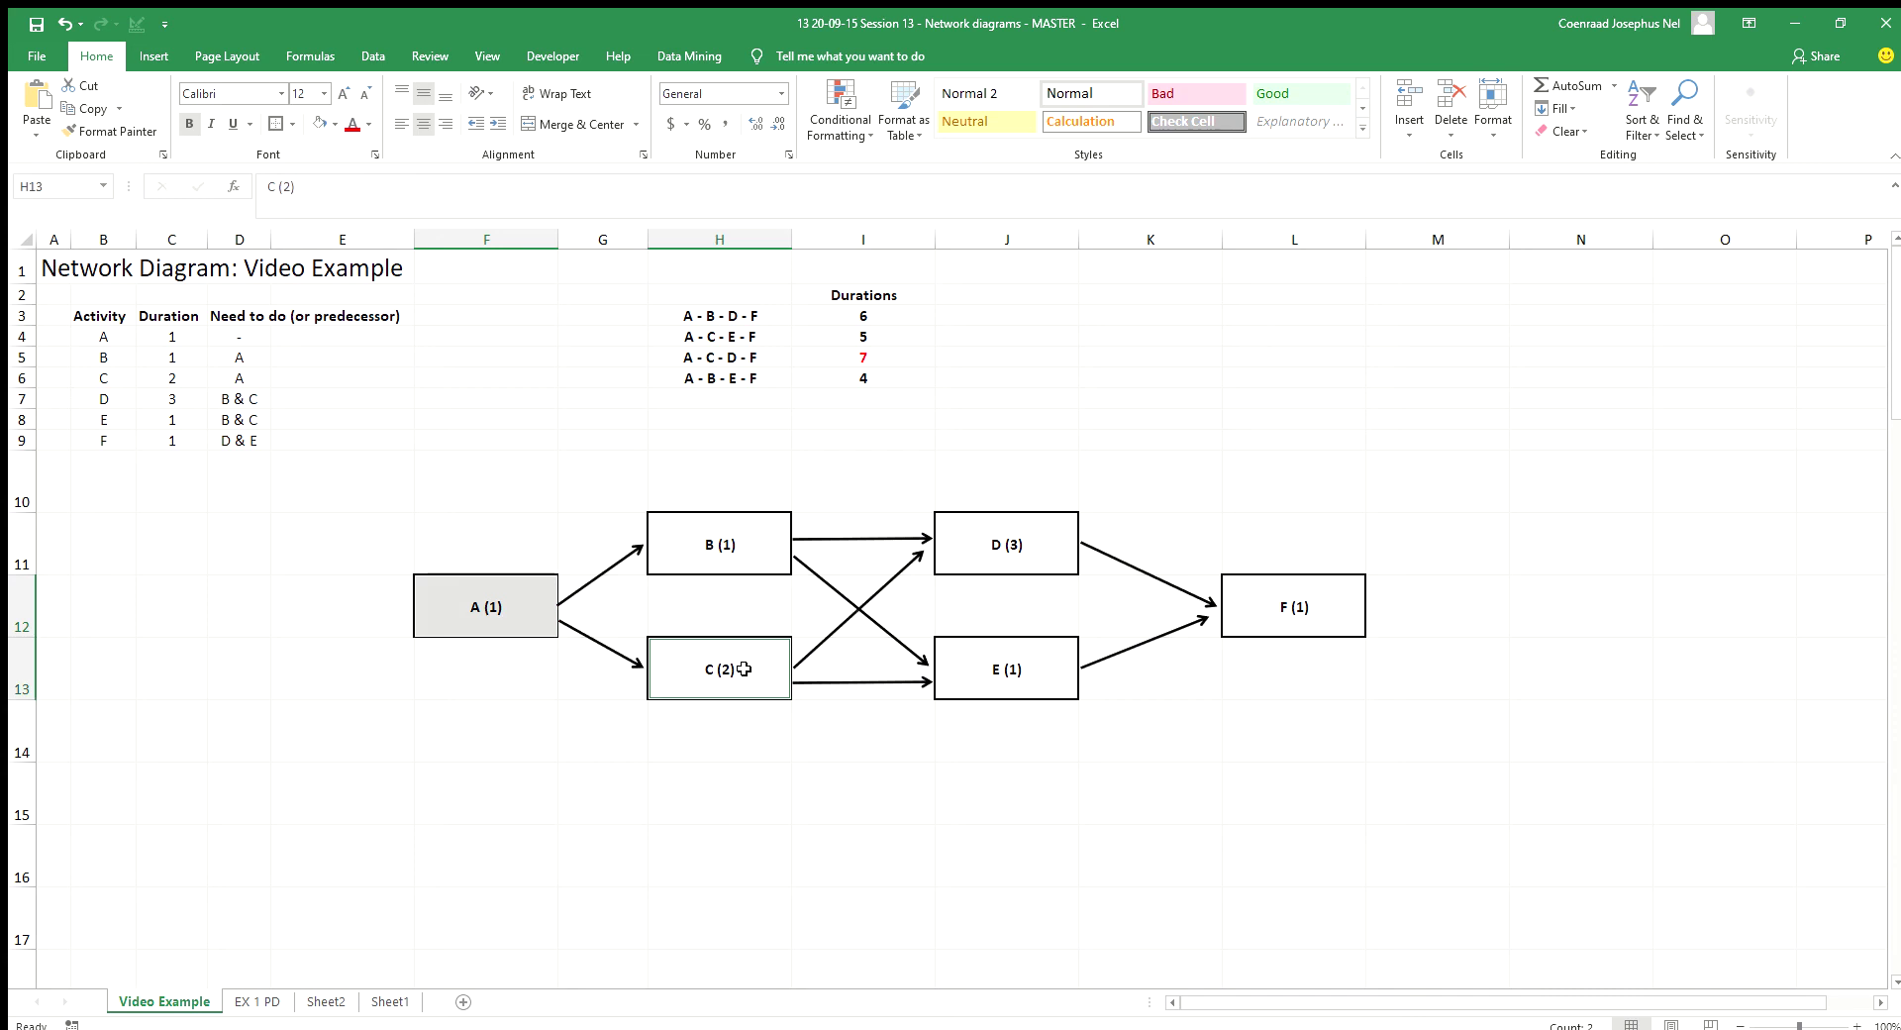
ctrl+click(987, 544)
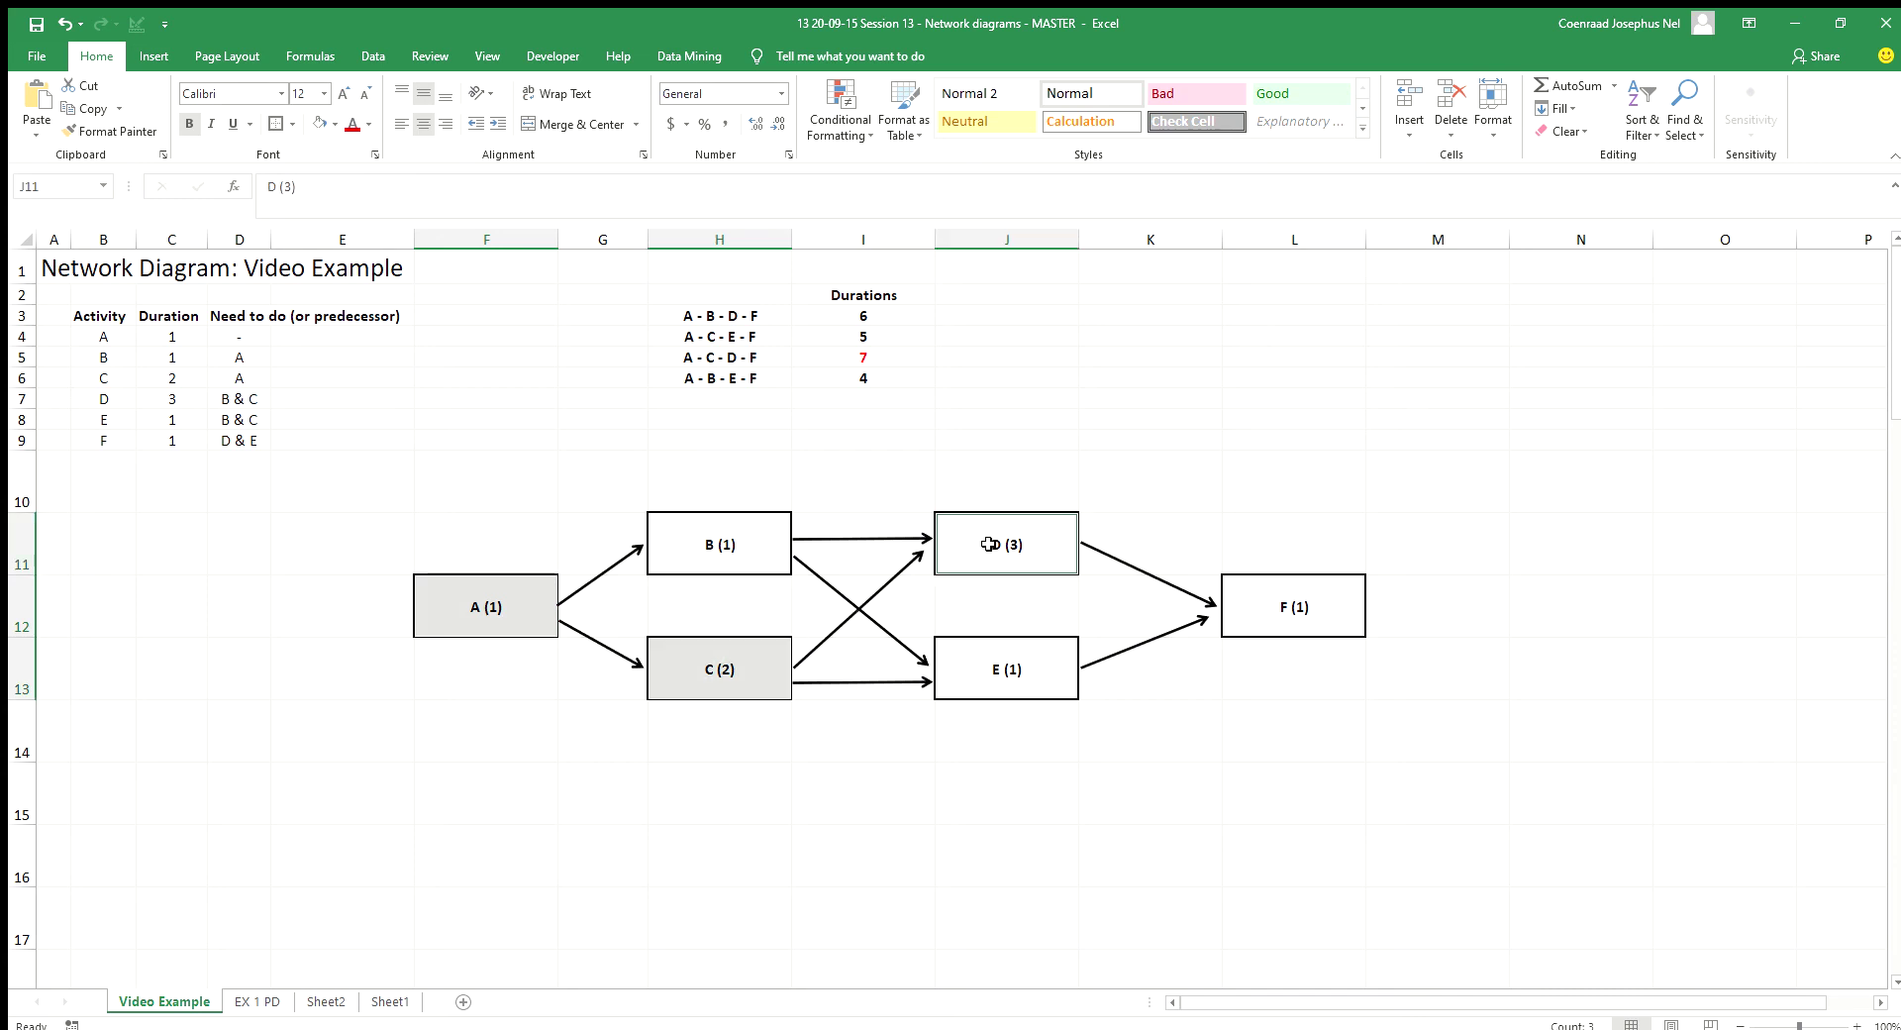
ctrl+click(1273, 622)
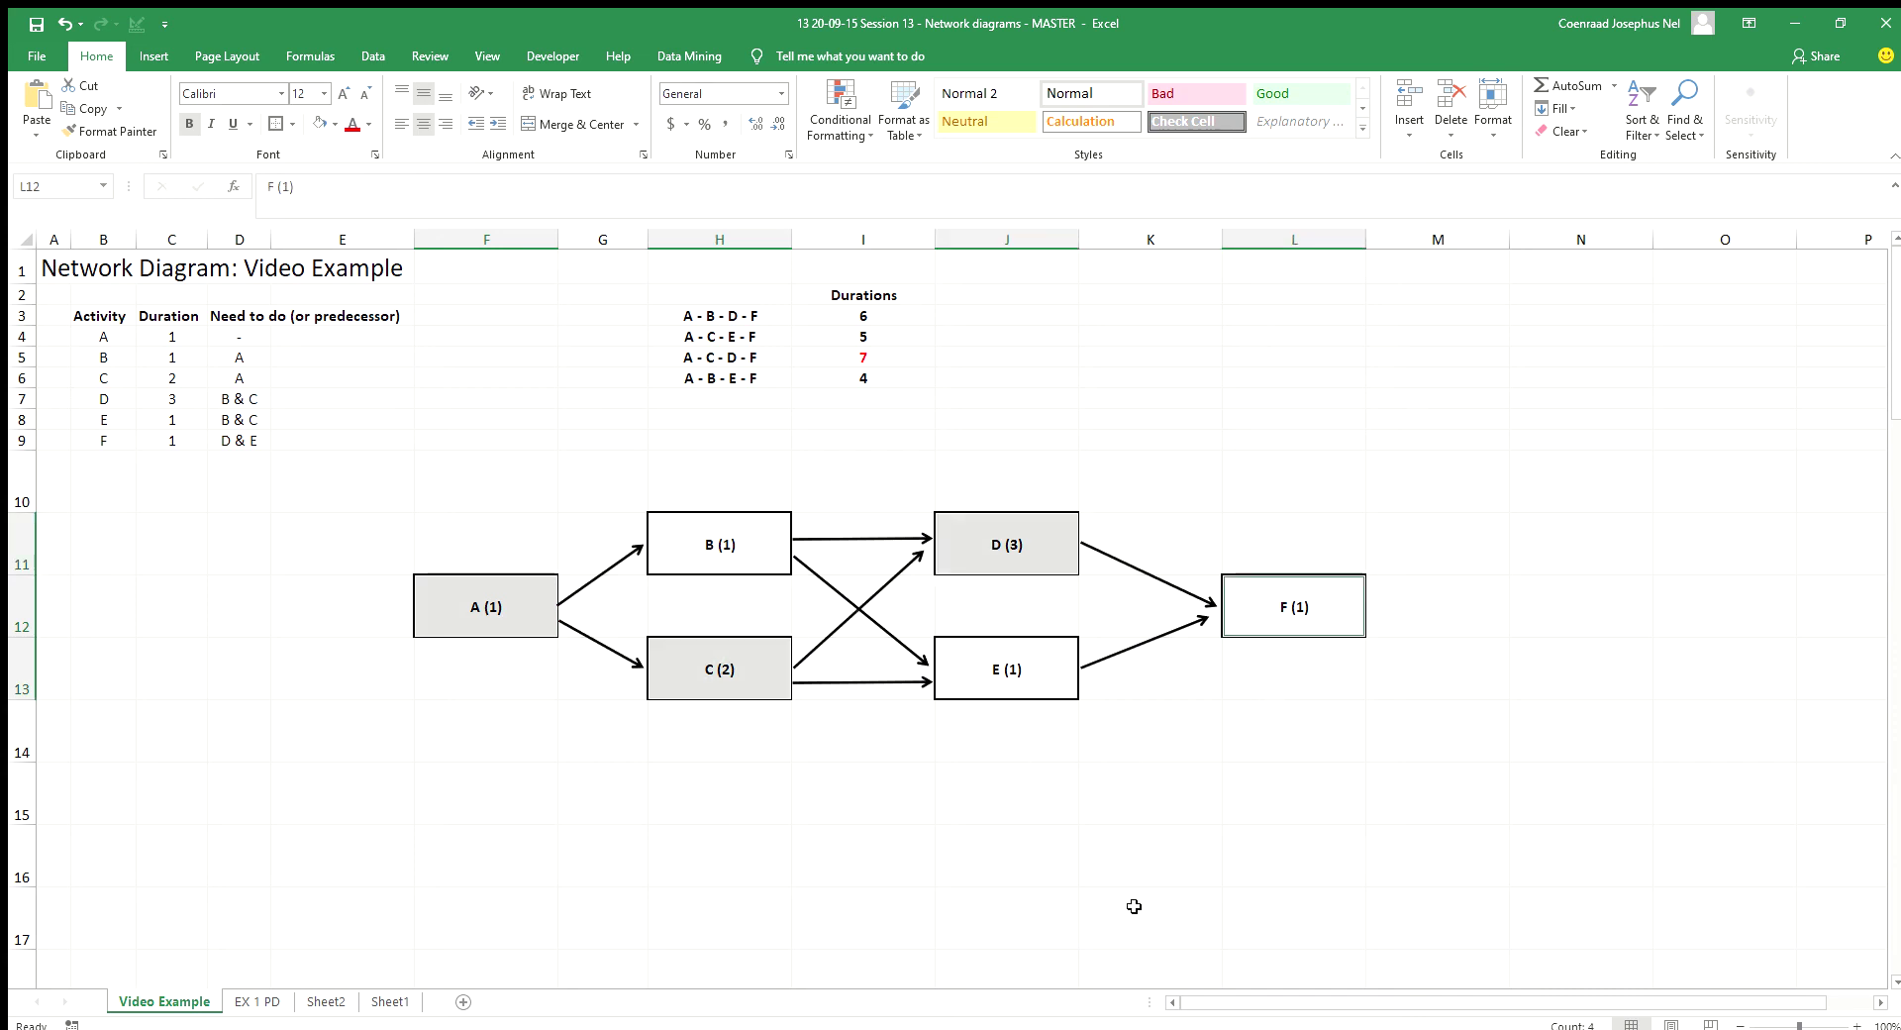
click(334, 124)
click(331, 280)
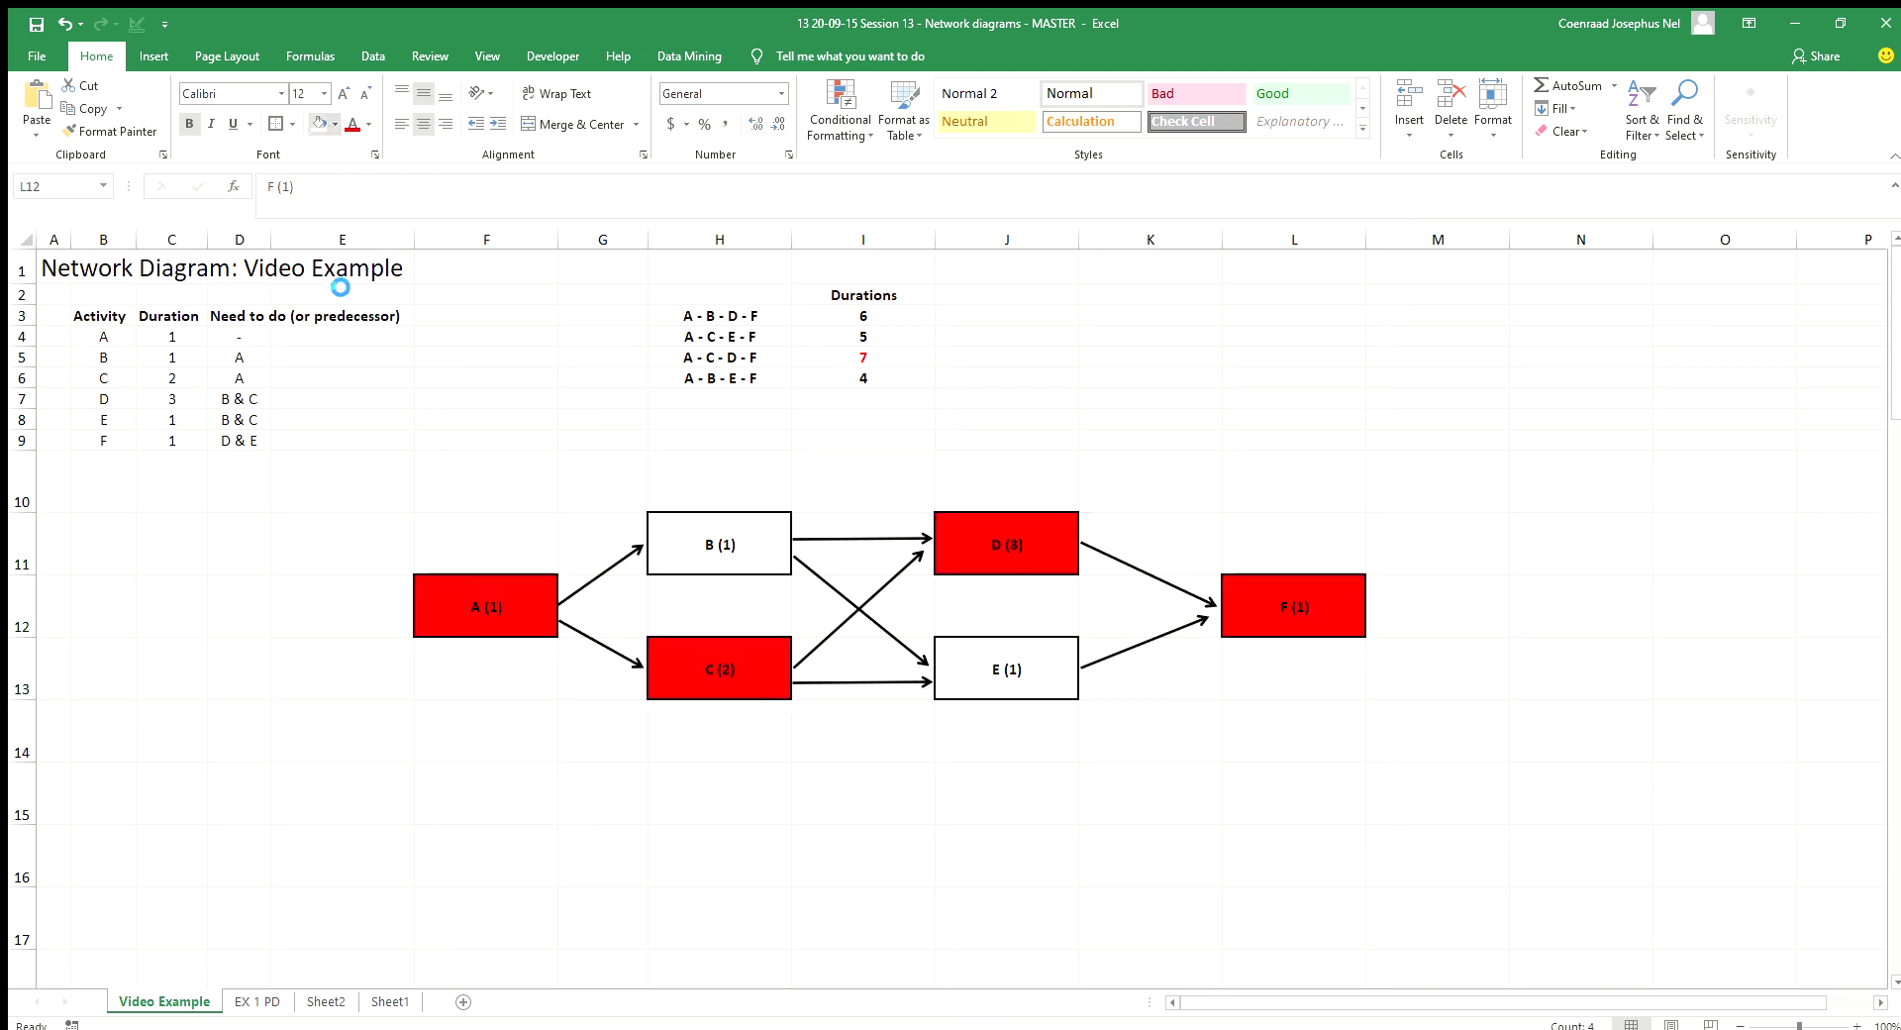
click(713, 812)
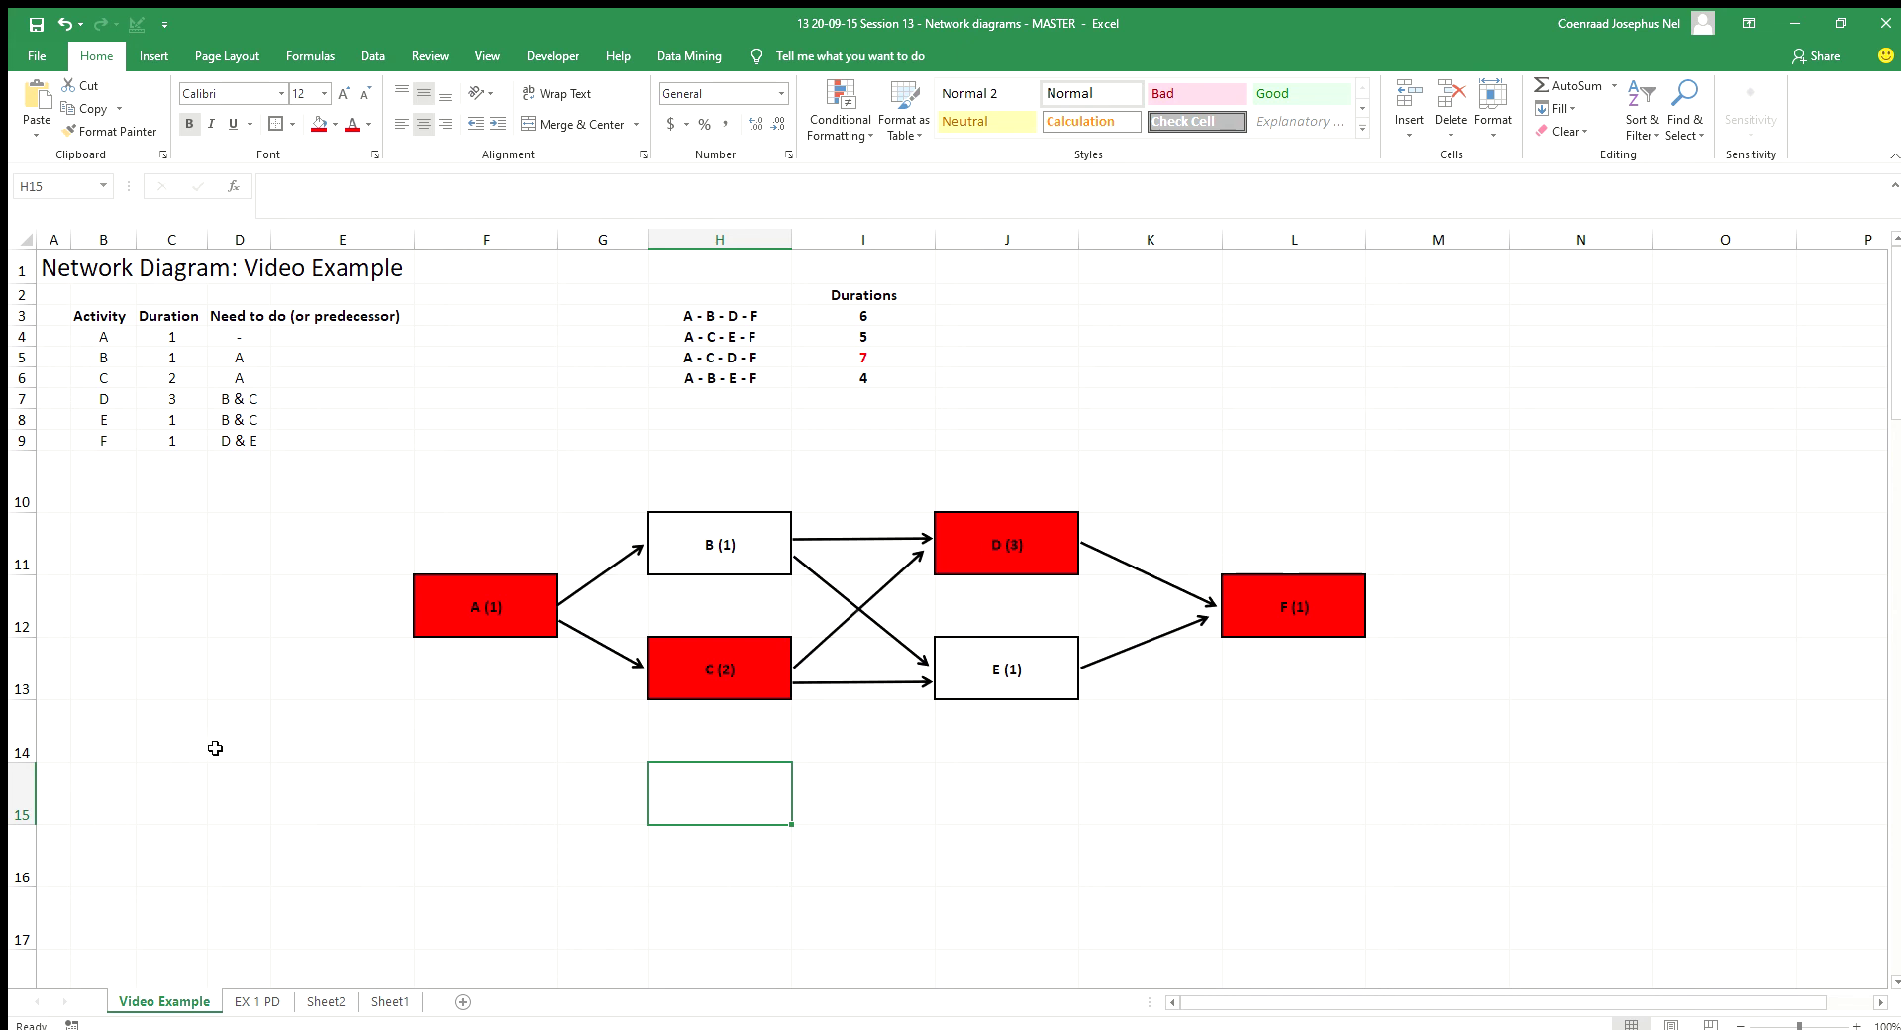
Step: Colour the path label A - C - D - F in H5 with a red font
click(706, 364)
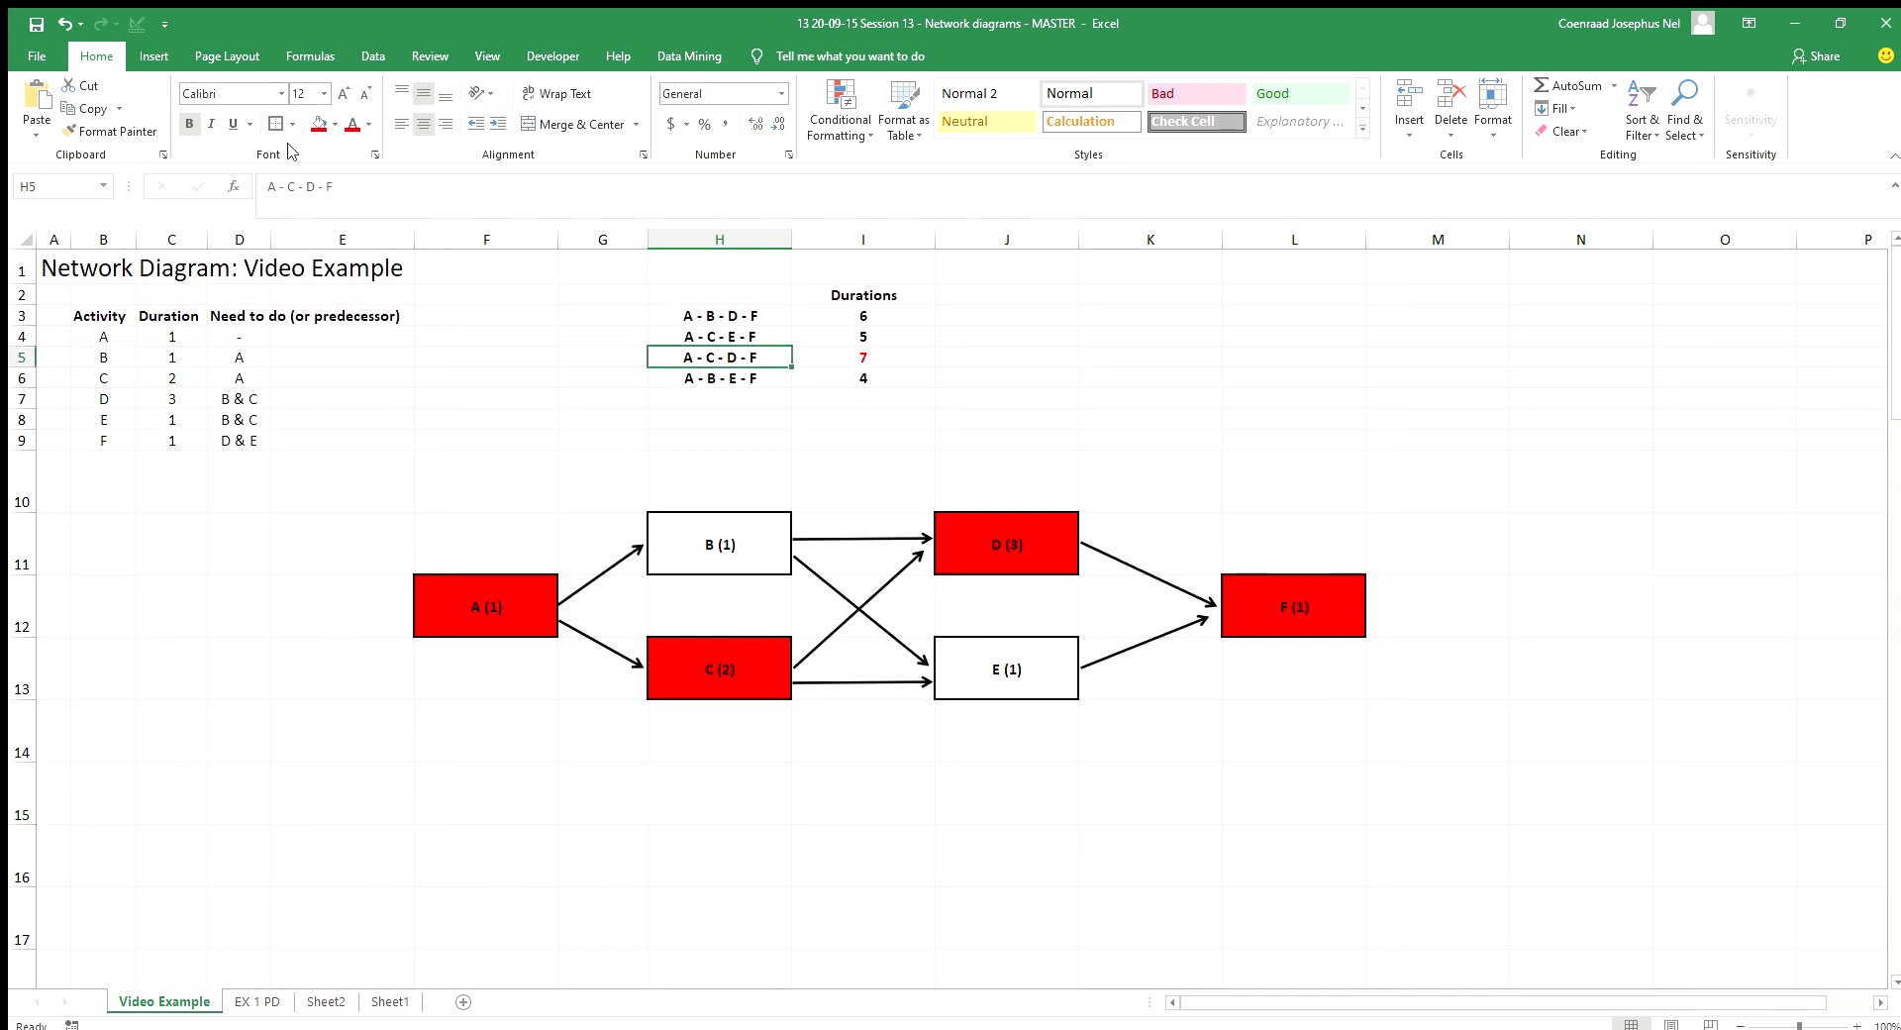
click(352, 124)
click(842, 353)
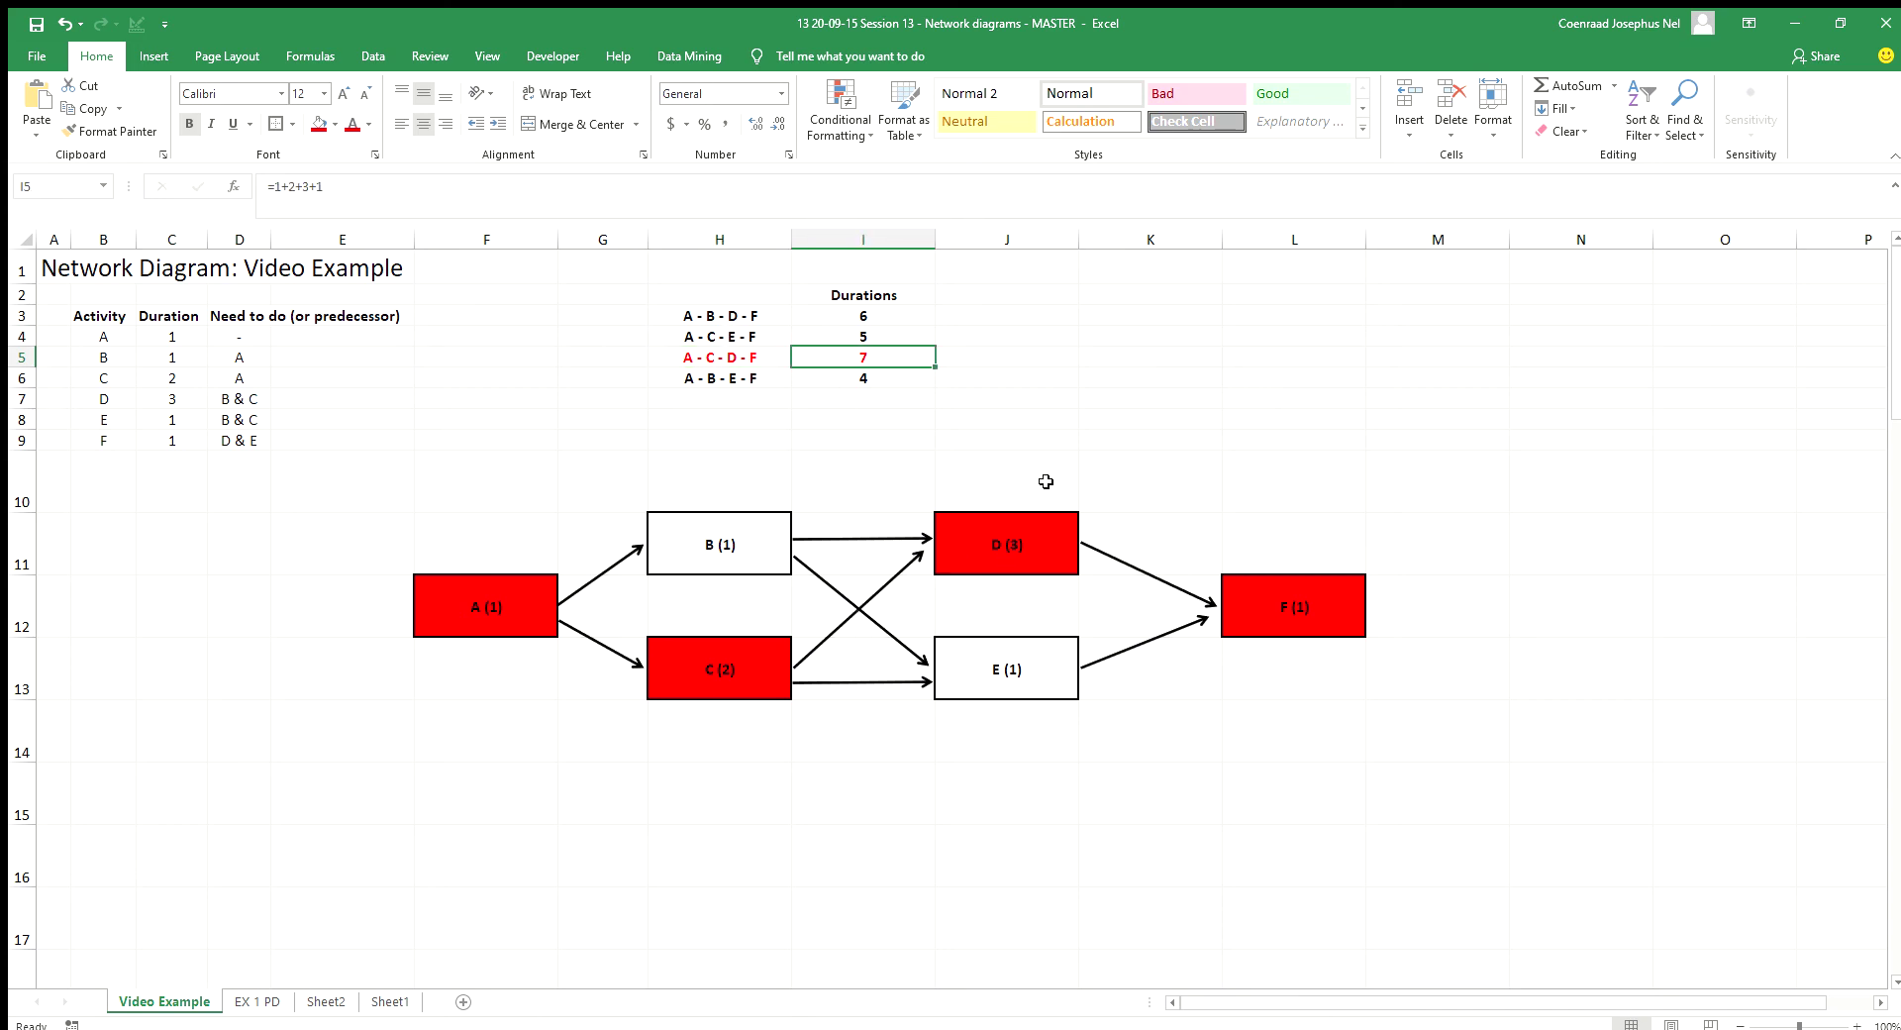